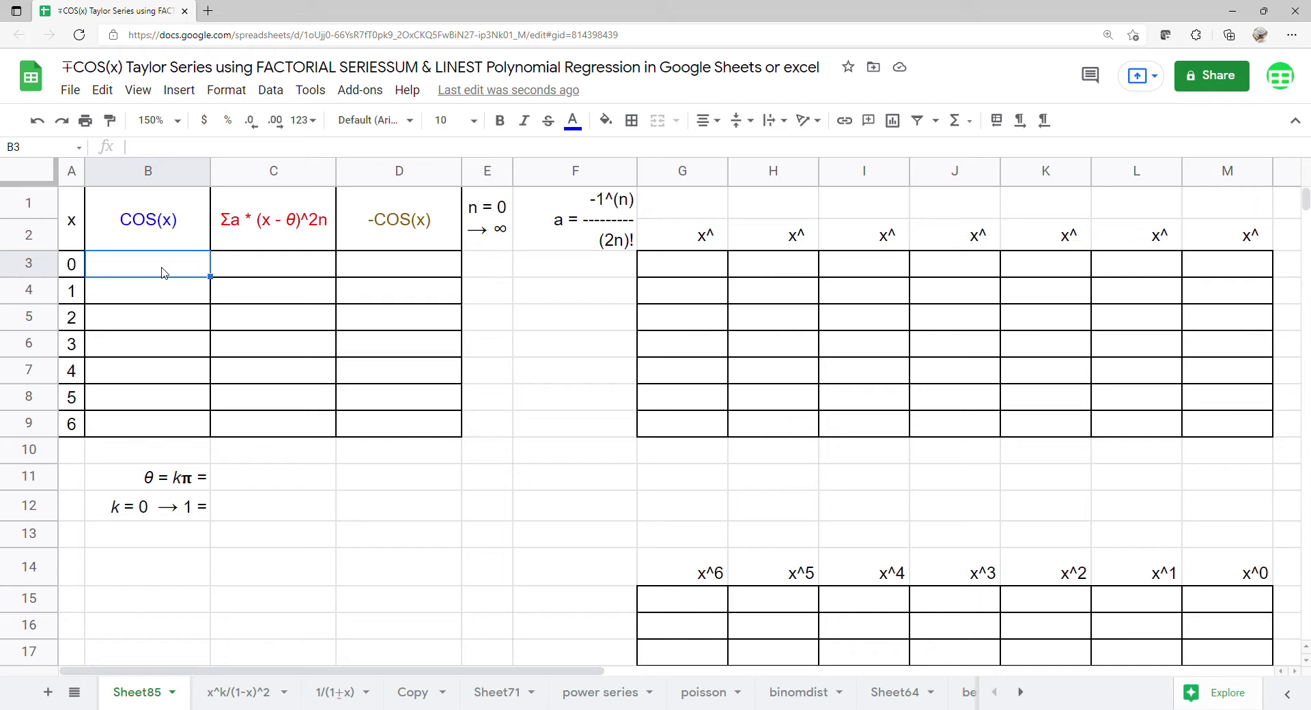
Fill the COS(x) column from B3 with =ARRAYFORMULA(COS(A3:A9))
type("=arr")
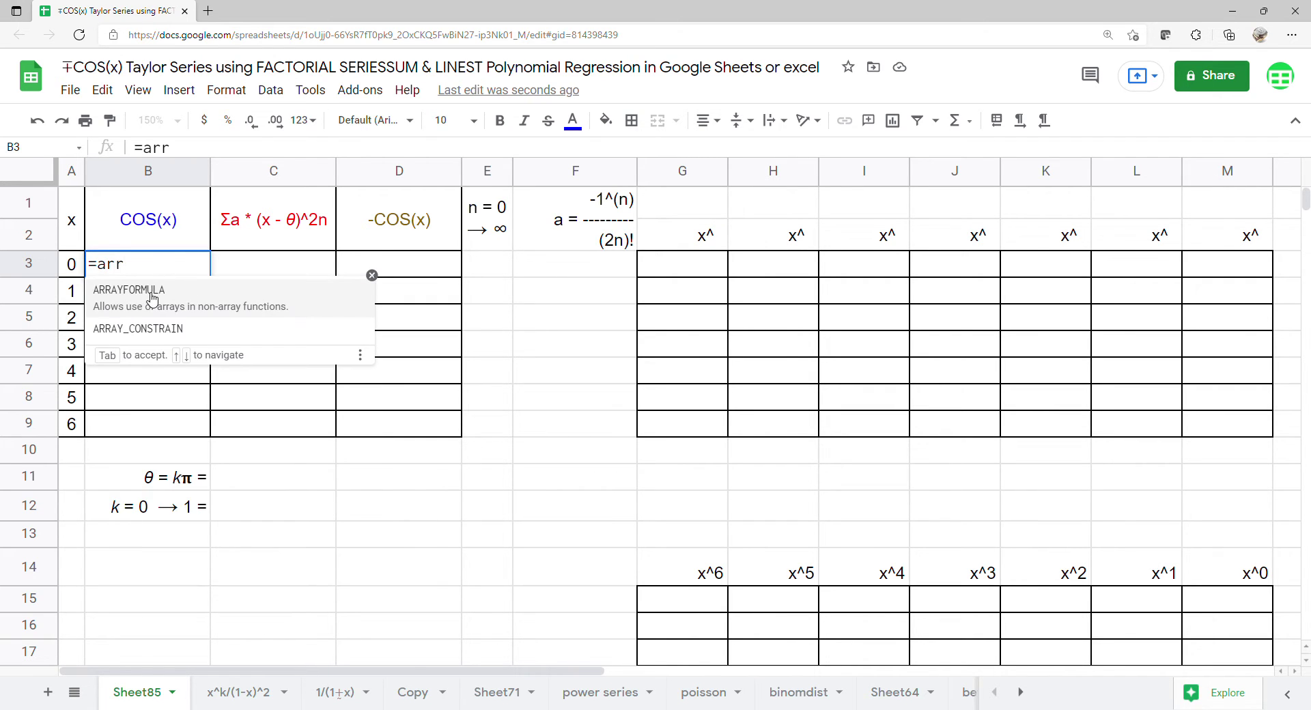
left_click(149, 297)
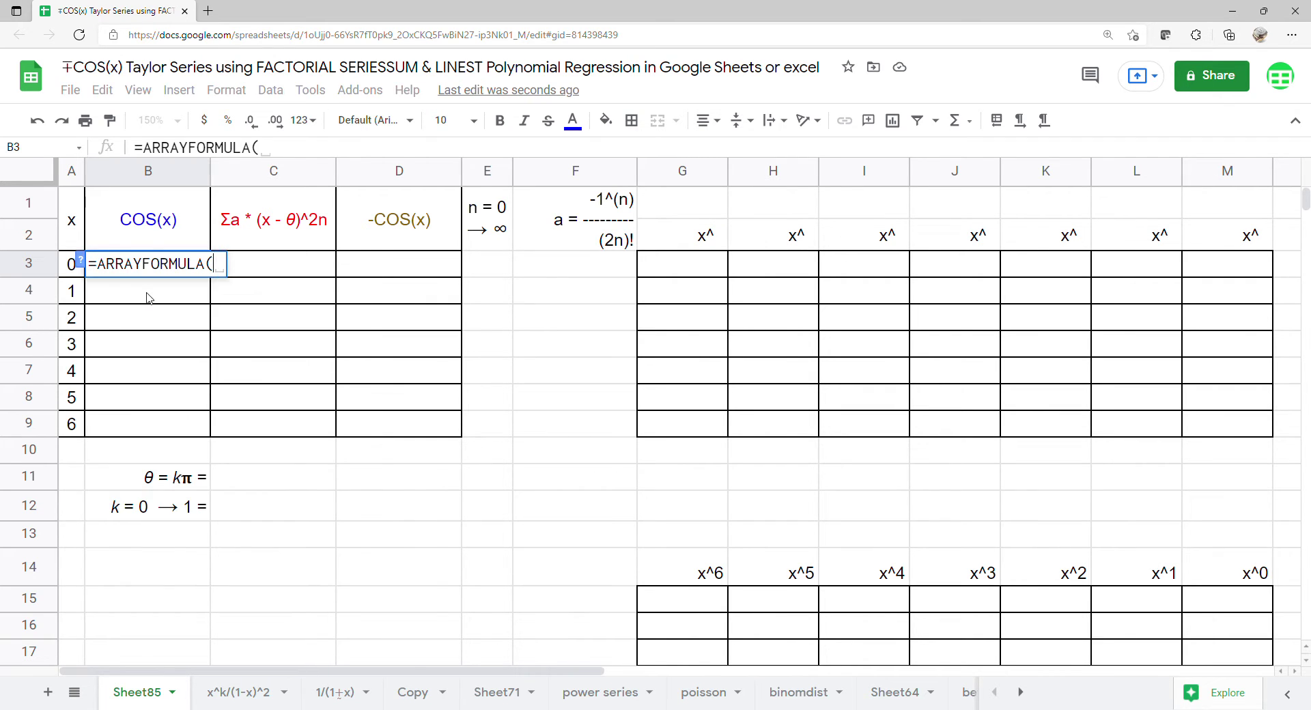
type("c")
left_click(148, 299)
left_click_drag(73, 270, 71, 424)
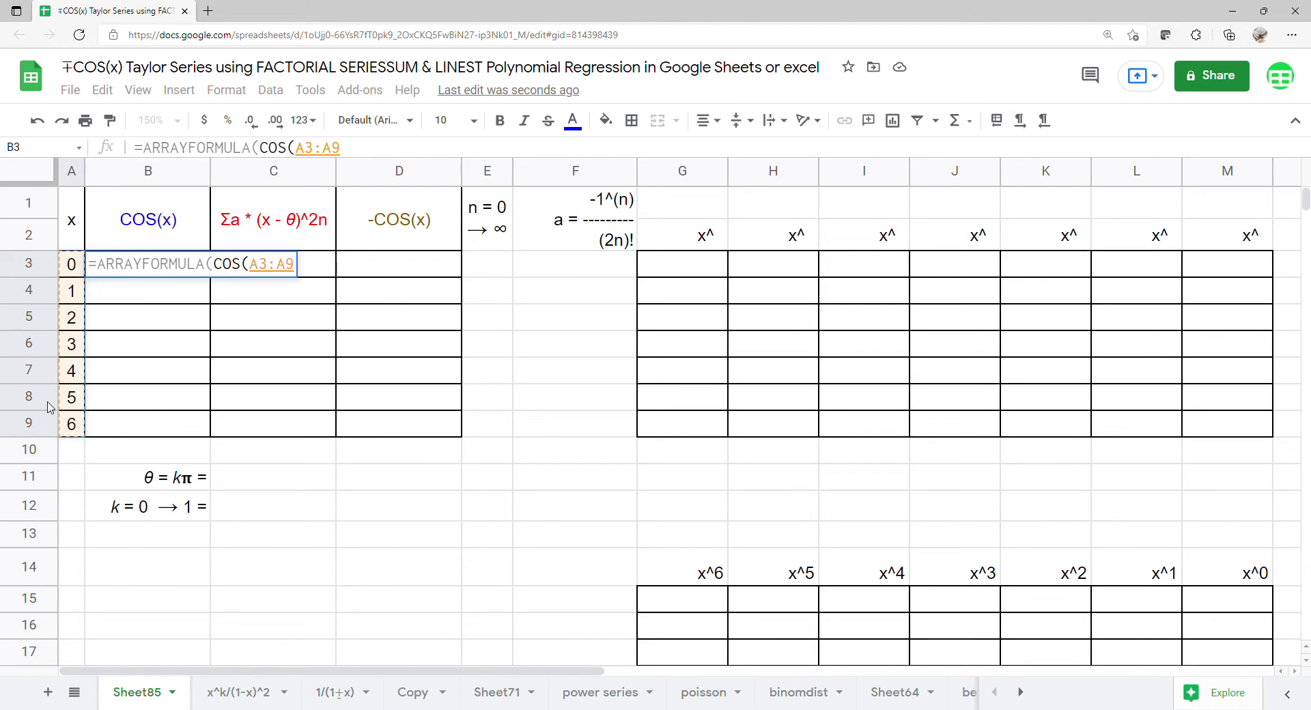
key("Return")
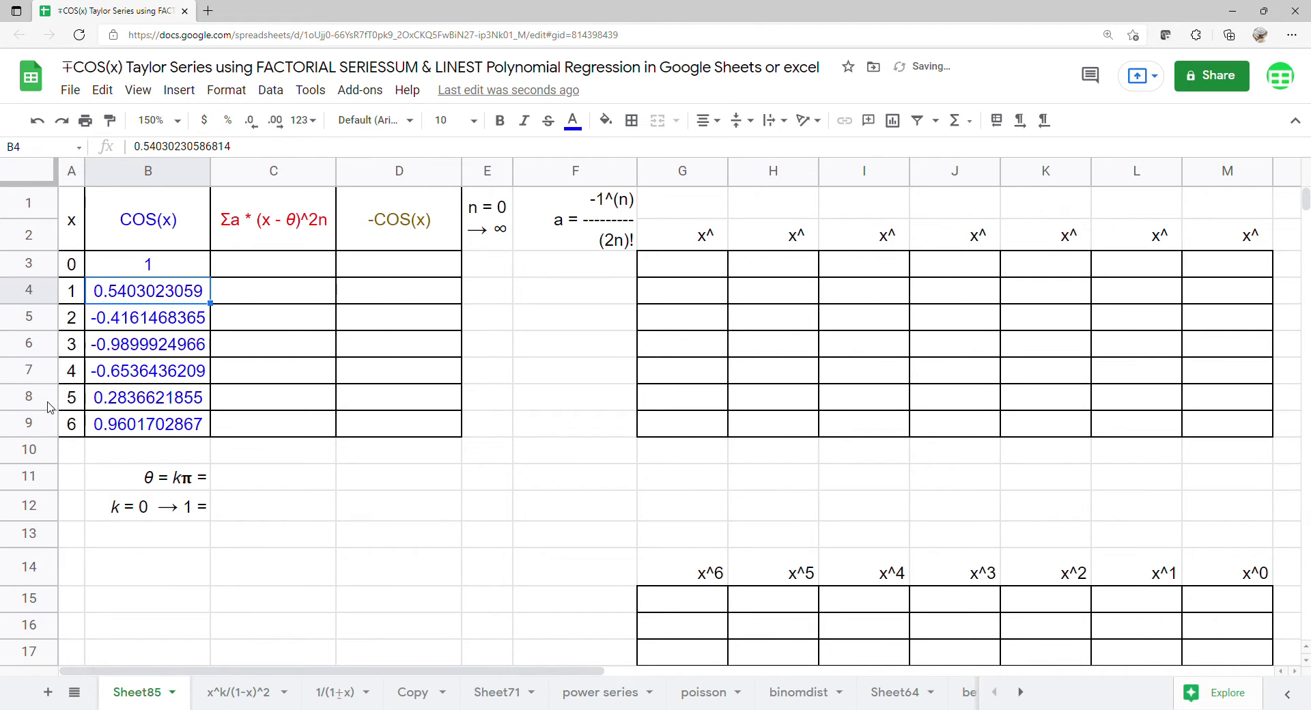
Enter =ARRAYFORMULA(COS(A3:A9)) in D3 to fill the -COS(x) column
left_click(347, 273)
type("=arr")
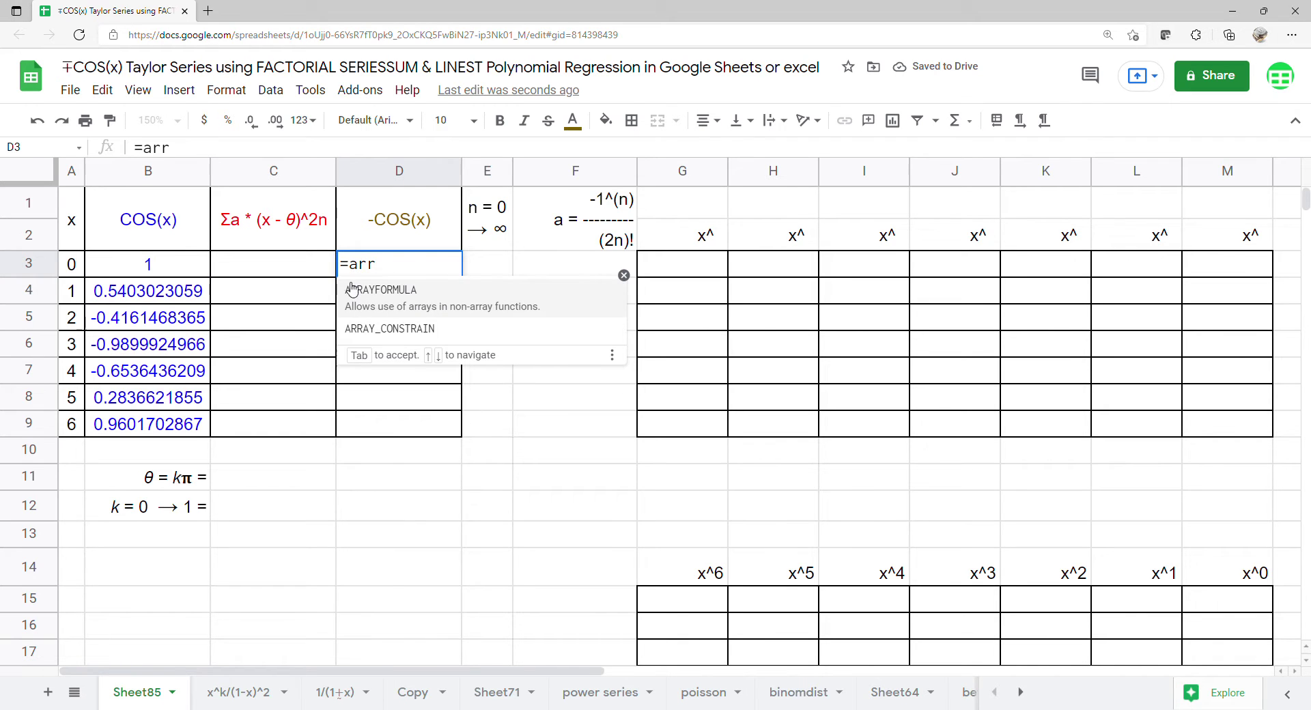
key("Tab")
type("c")
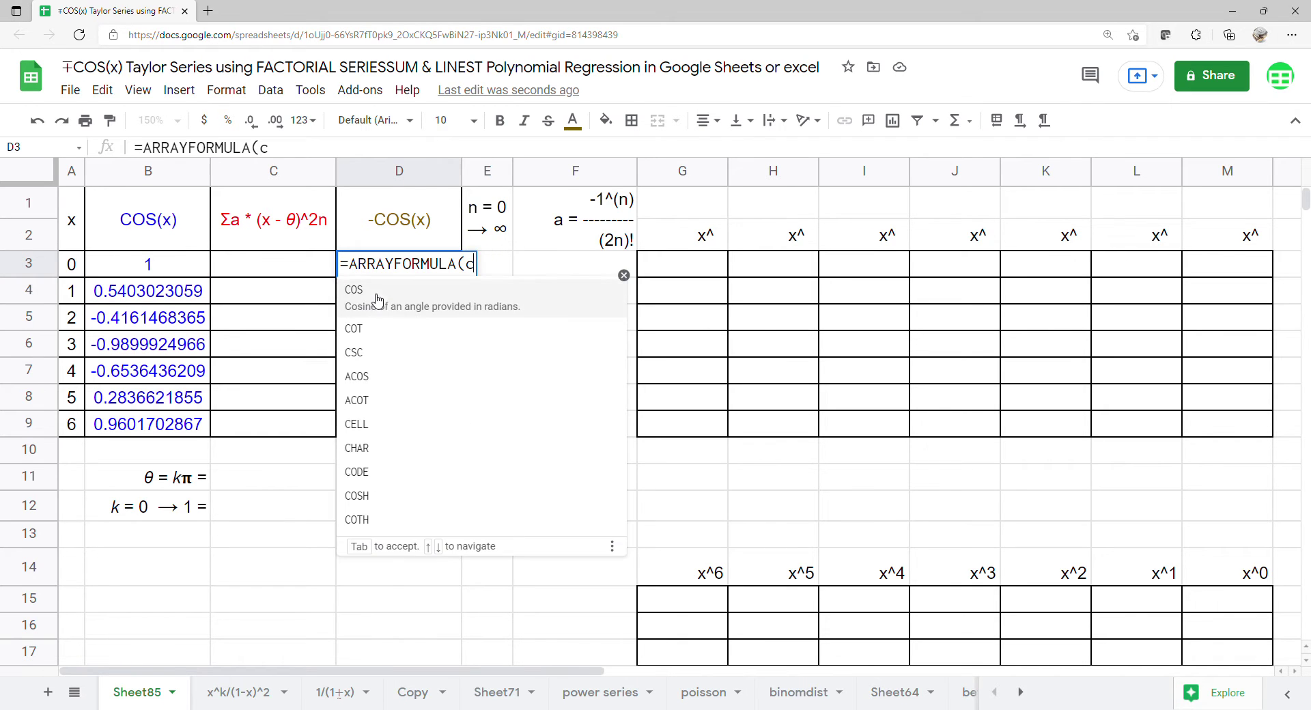
key("Tab")
left_click_drag(73, 271, 76, 425)
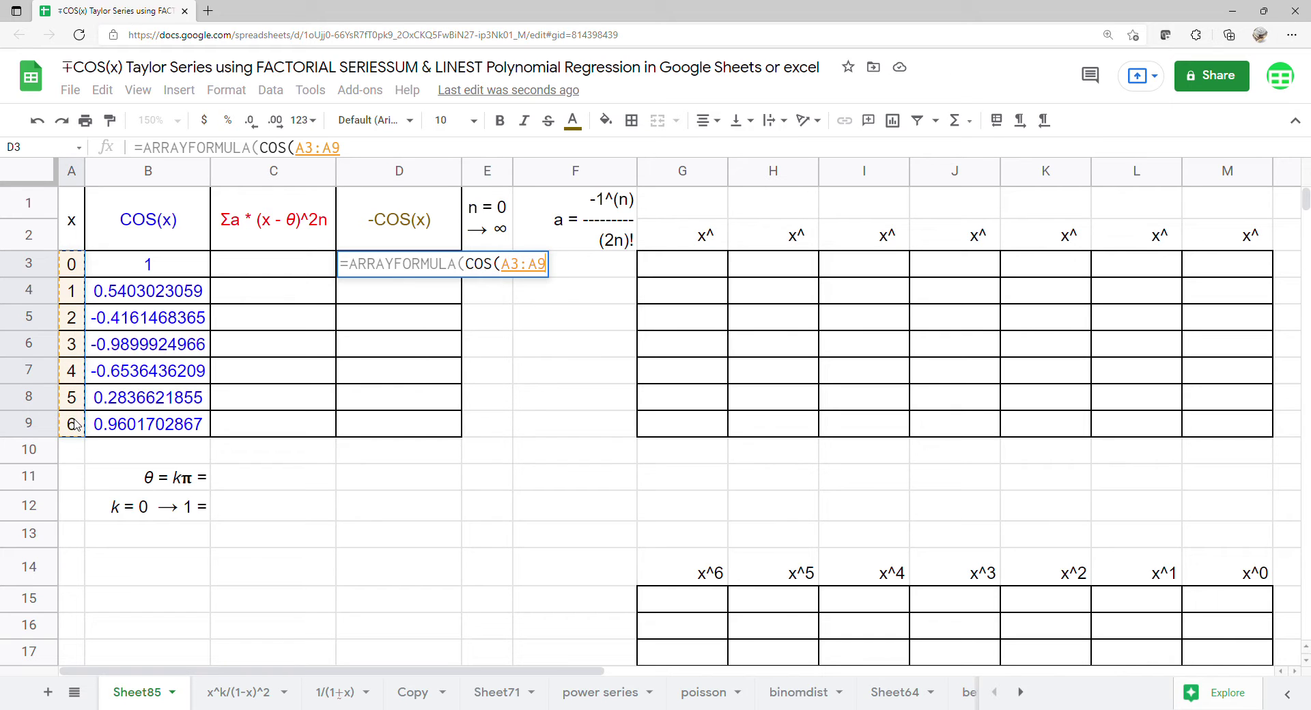
key("Return")
Negate the cosine in D3's array formula by putting a minus sign before COS
left_click(405, 263)
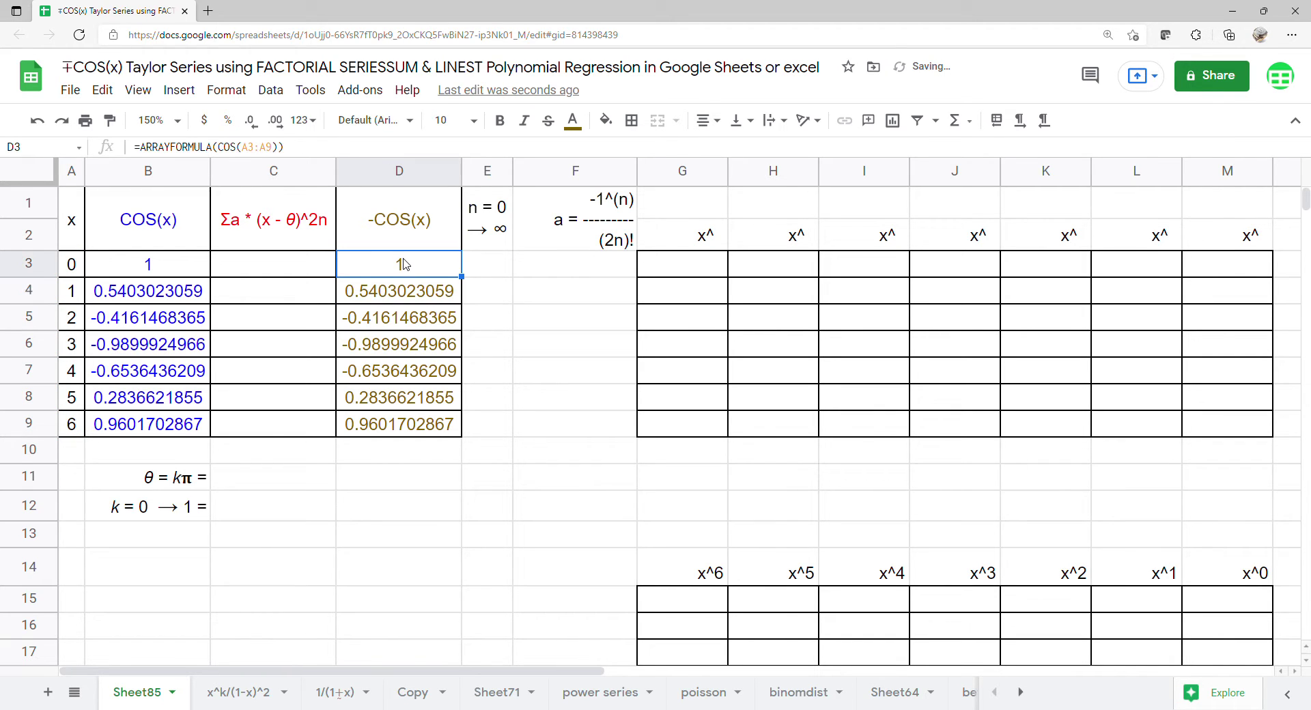
left_click(223, 147)
type("-")
key("Return")
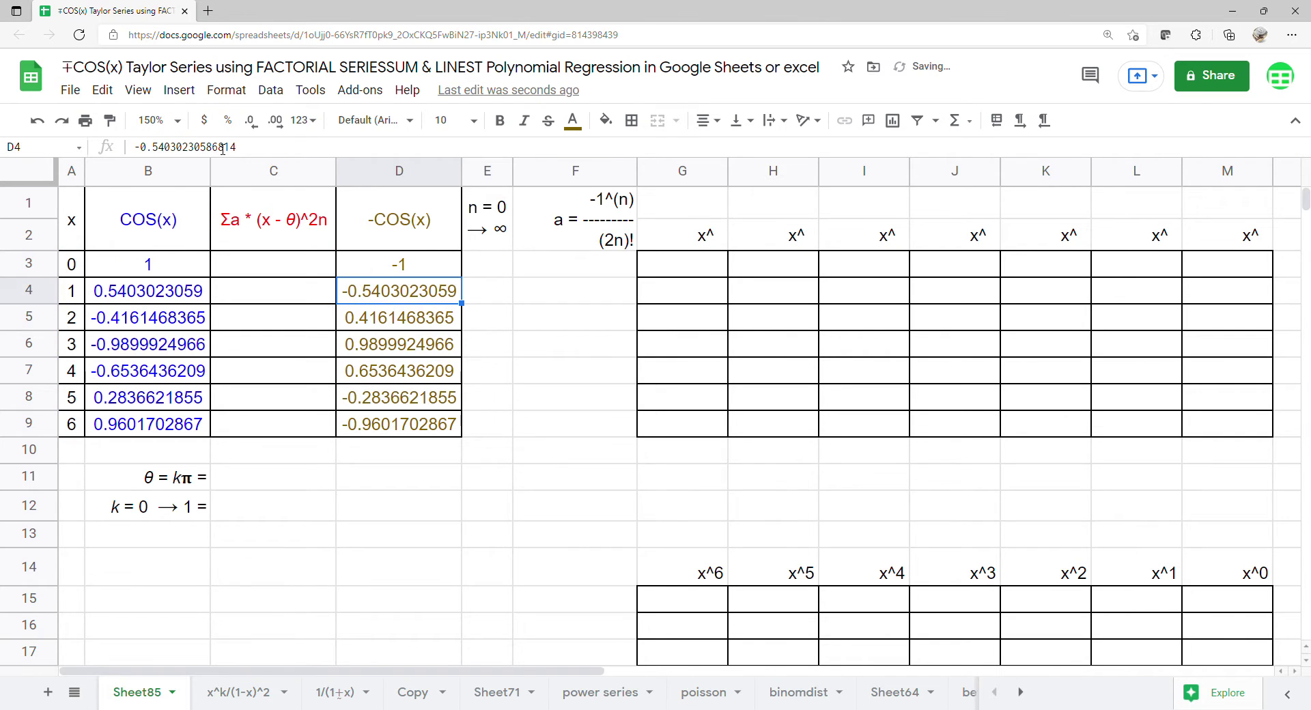
Insert a scatter chart of the data in A1:D9, using row 1 as headers
left_click_drag(72, 229, 403, 424)
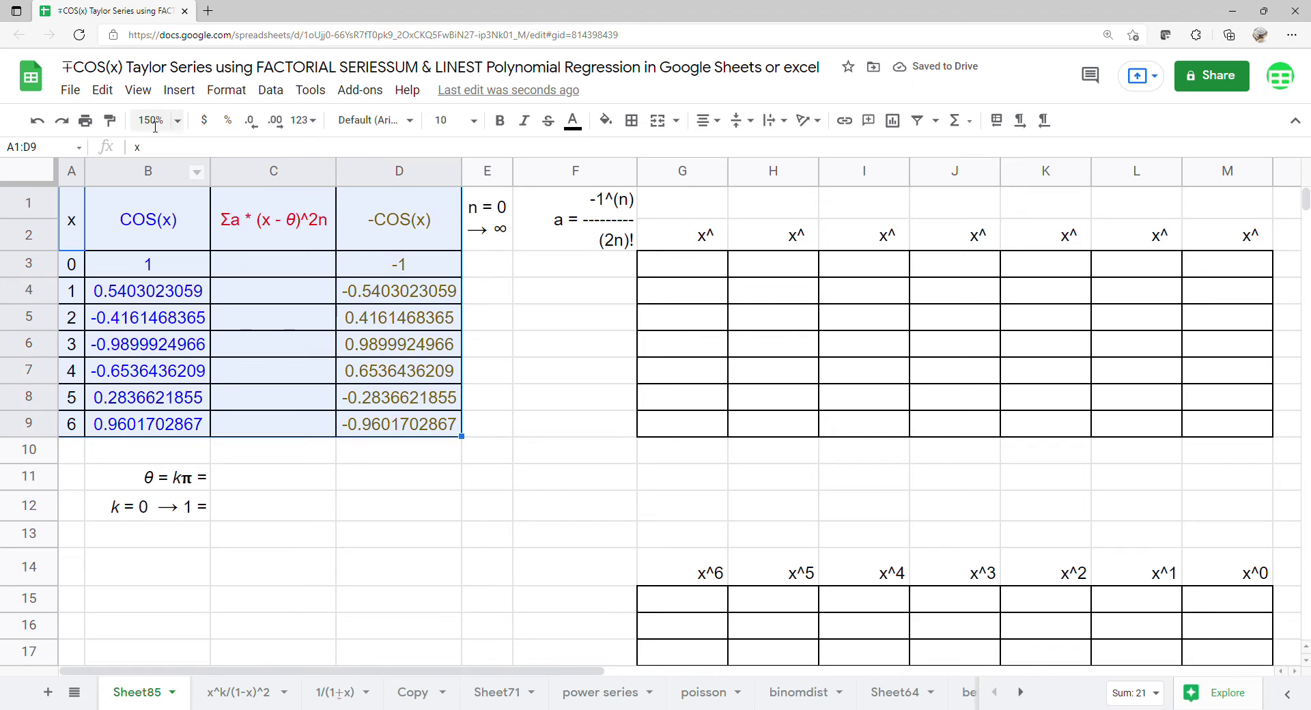
left_click(179, 90)
left_click(211, 327)
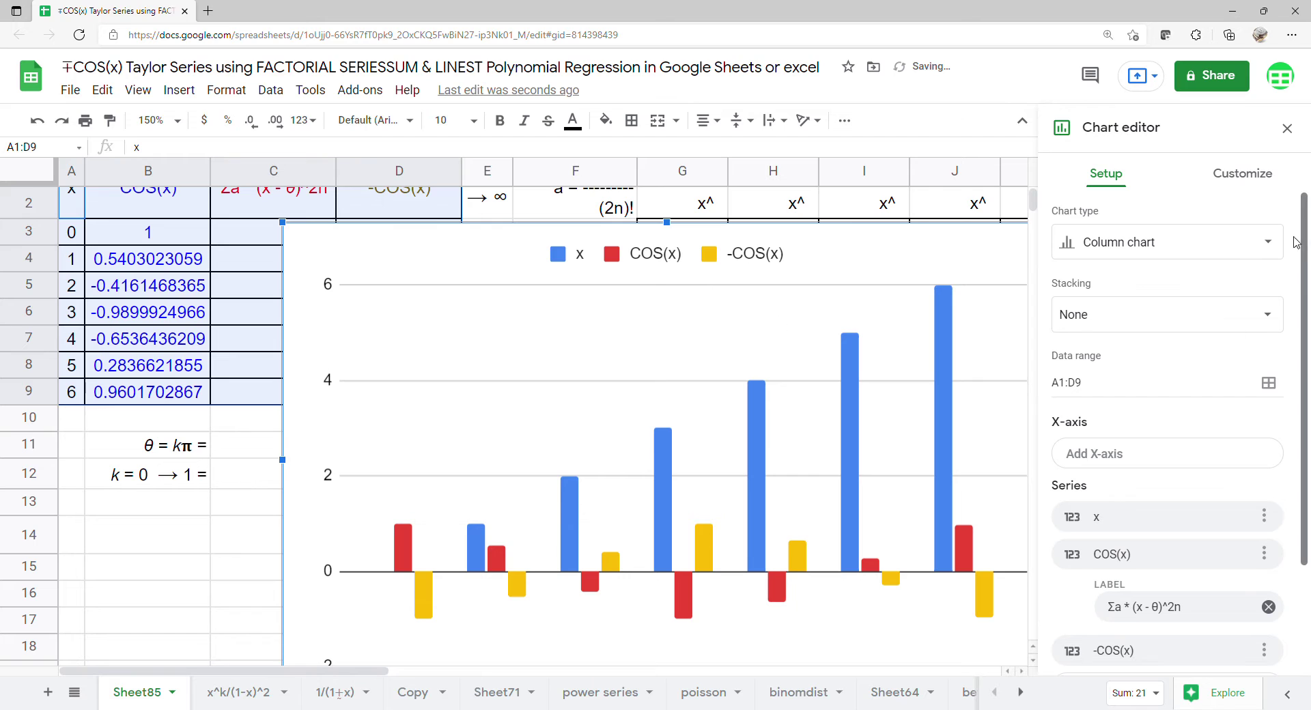
left_click(1205, 243)
scroll(1173, 298, "down", 5)
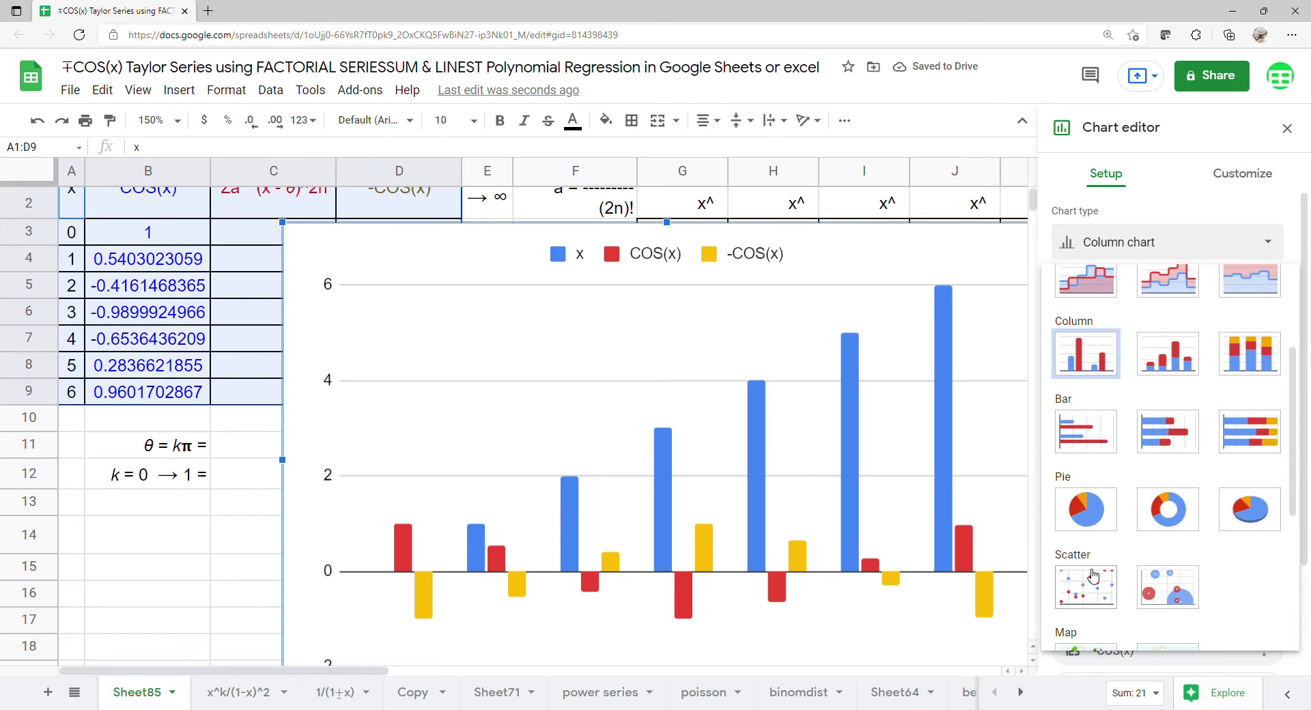
left_click(1091, 580)
left_click(1061, 623)
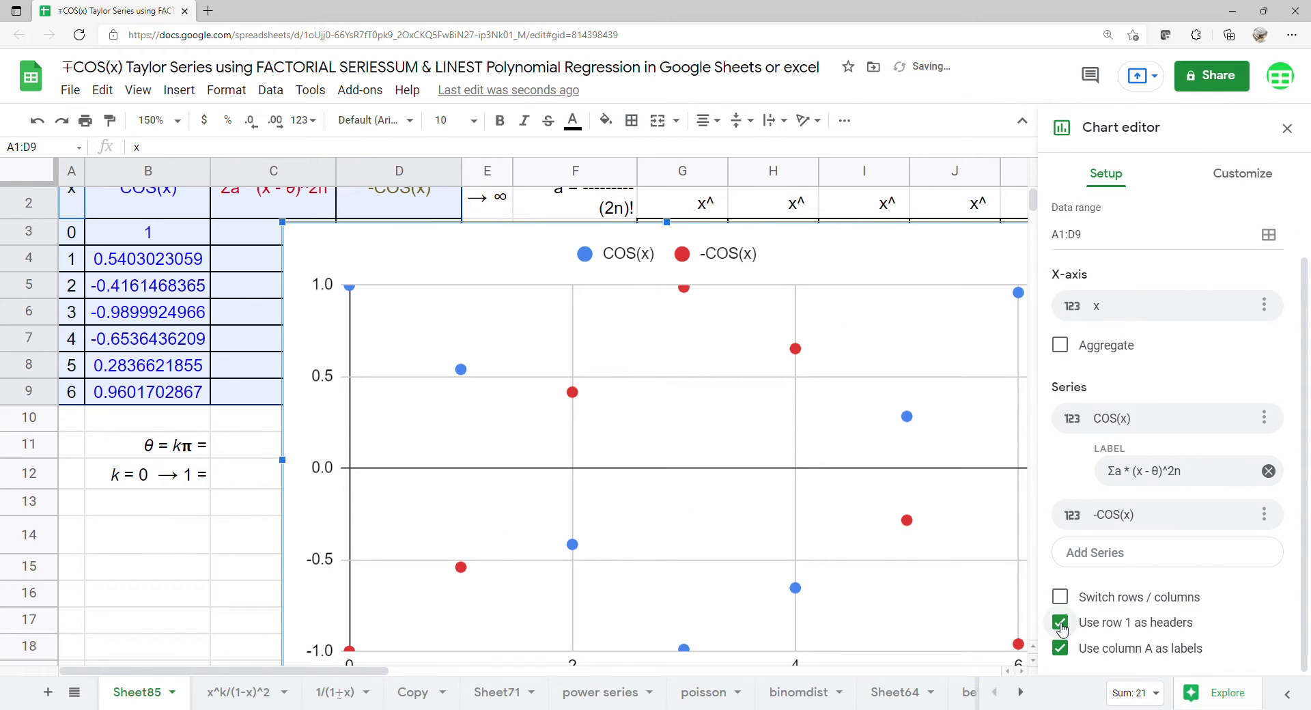
Add a polynomial trendline of degree 6 to all series of the scatter chart
left_click(1242, 174)
left_click(1110, 322)
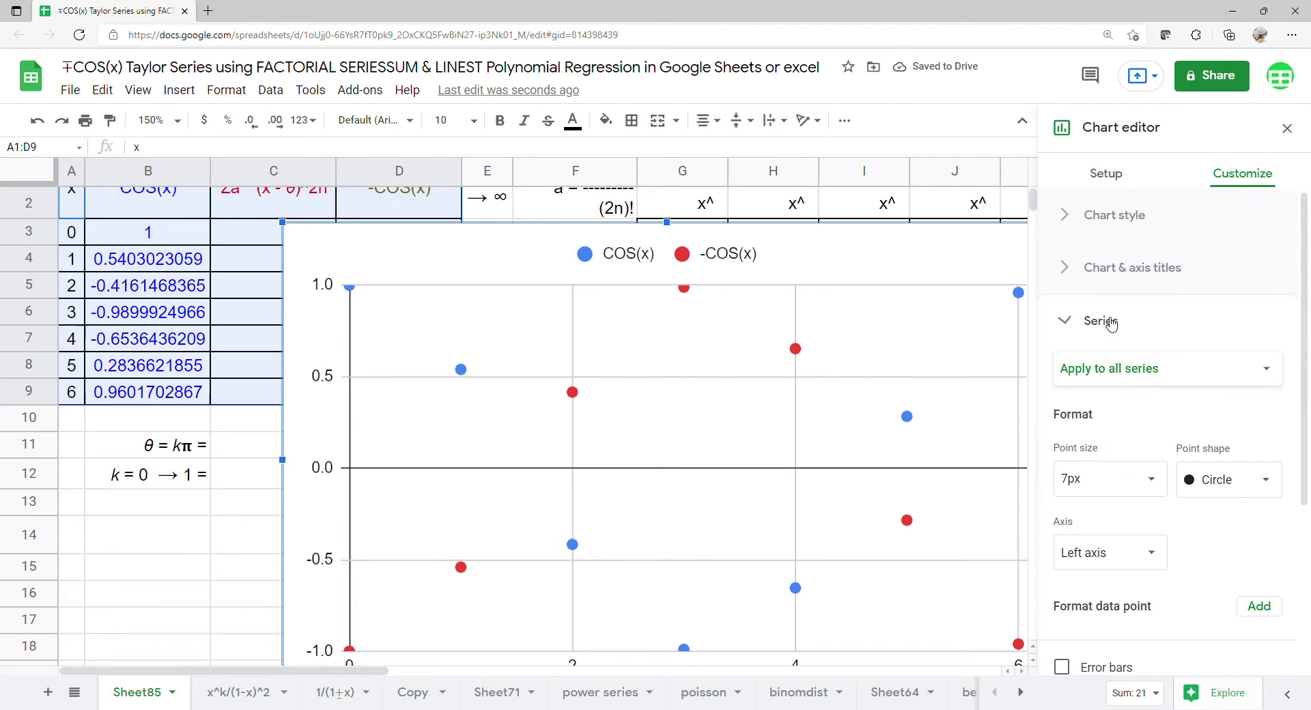
scroll(1092, 423, "down", 3)
left_click(1069, 502)
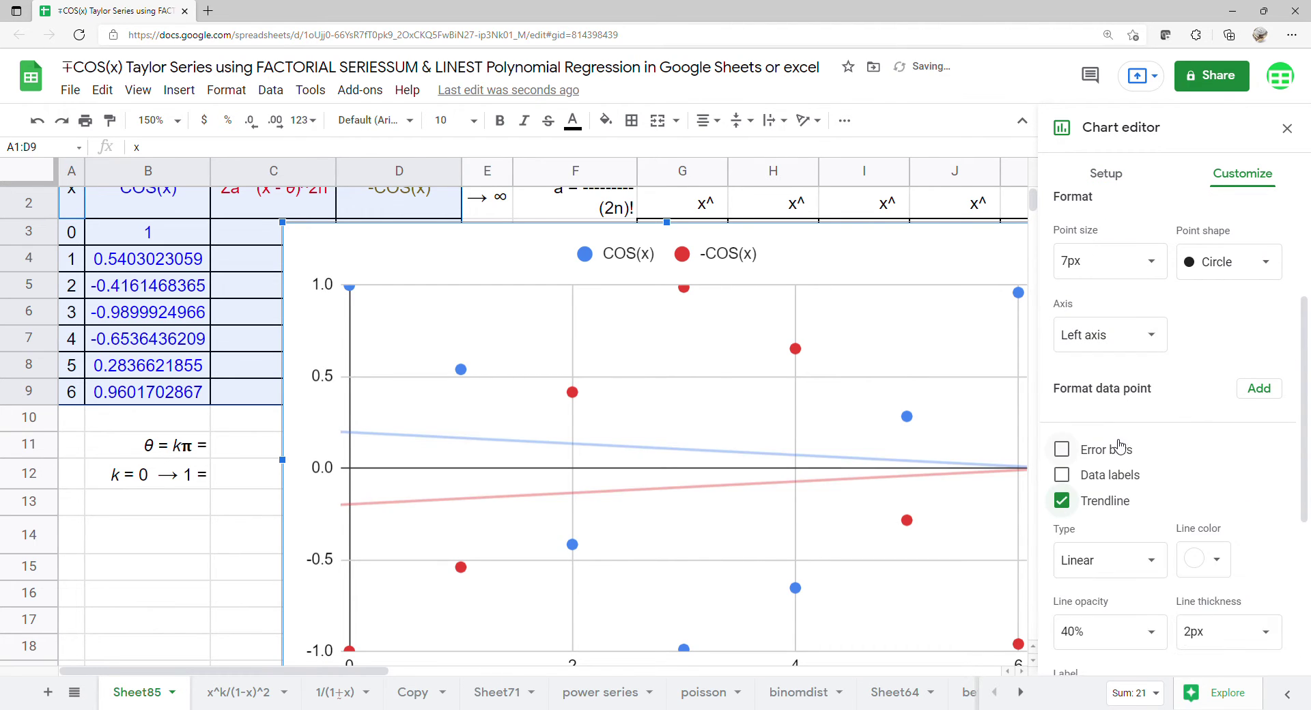
scroll(1121, 448, "down", 3)
left_click(1145, 345)
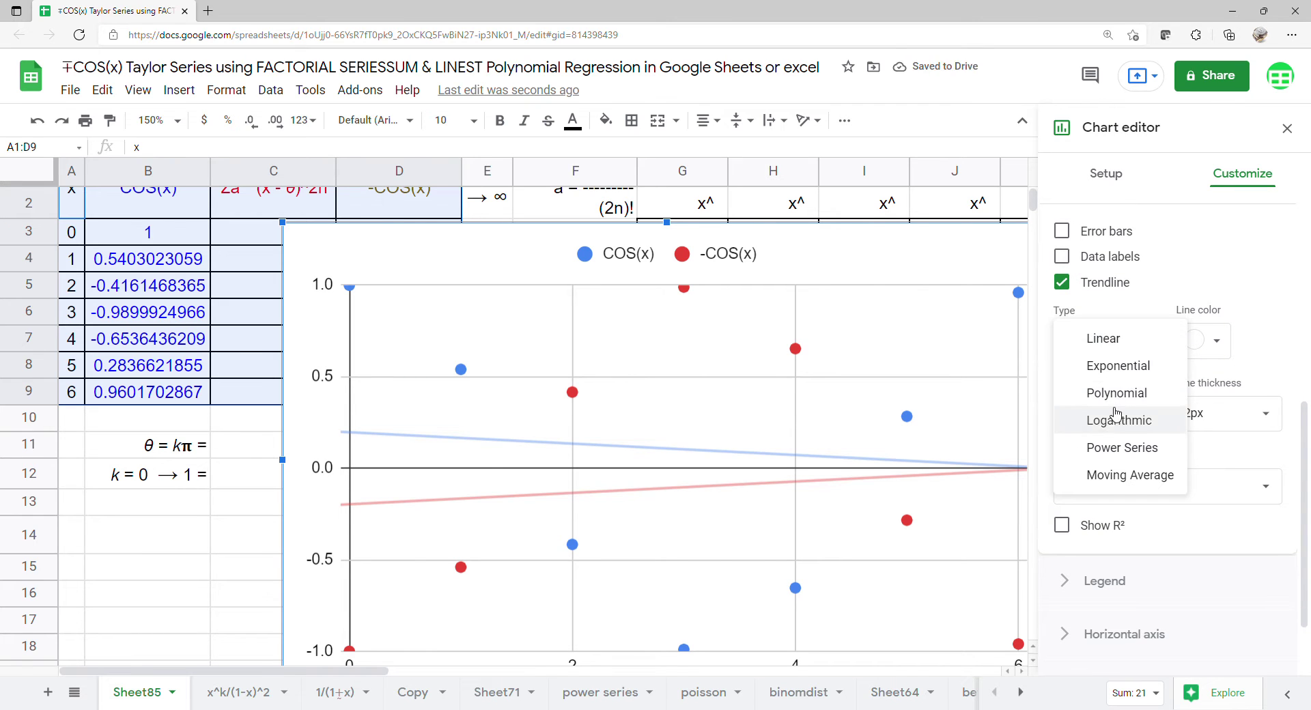
left_click(1123, 396)
left_click(1161, 414)
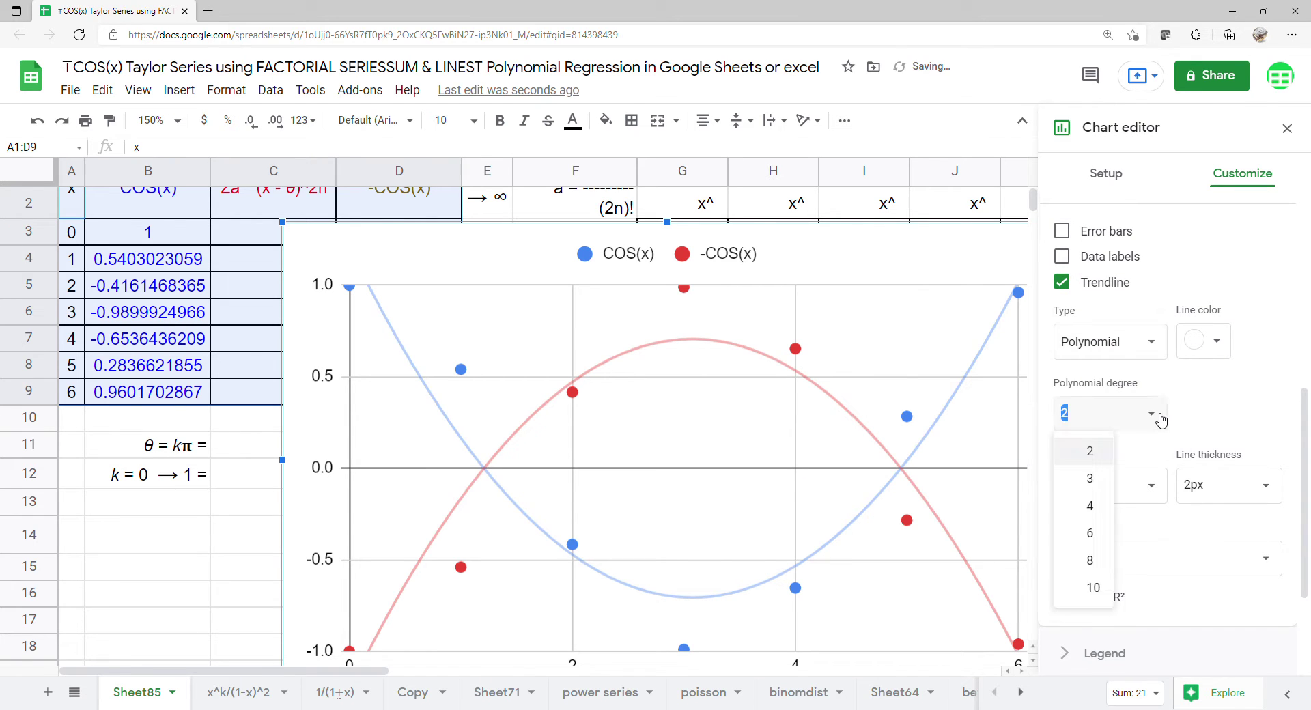
left_click(1089, 524)
Label the chart's trendlines with their equations
scroll(1132, 498, "down", 2)
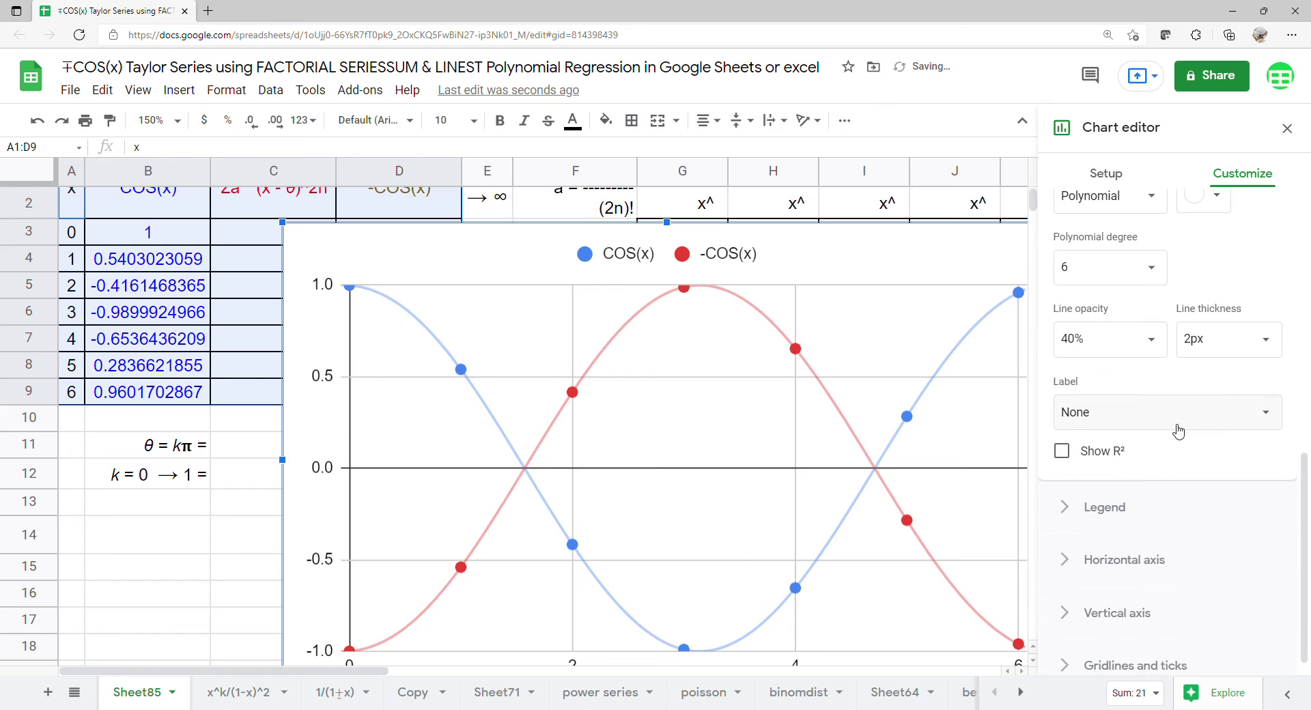
left_click(1176, 424)
left_click(1142, 465)
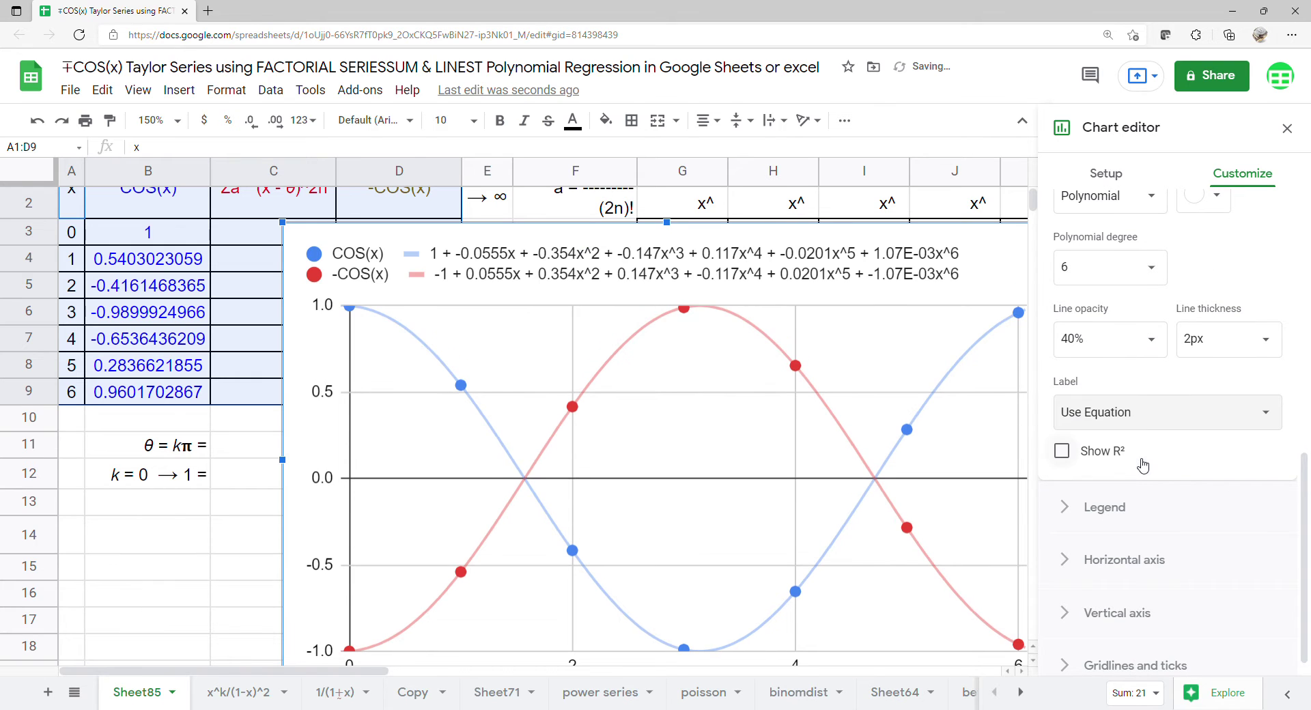
Set the chart's legend position to Bottom and close the chart editor
left_click(1113, 507)
left_click(1131, 338)
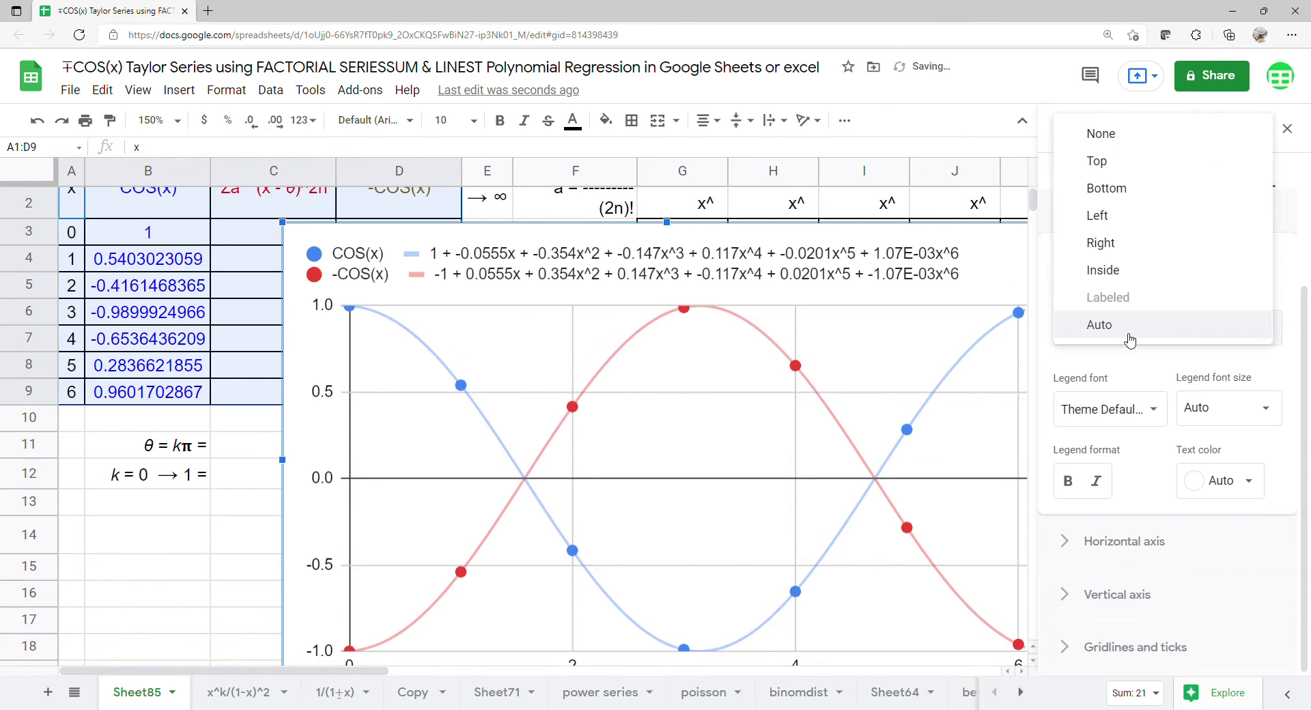
left_click(1127, 189)
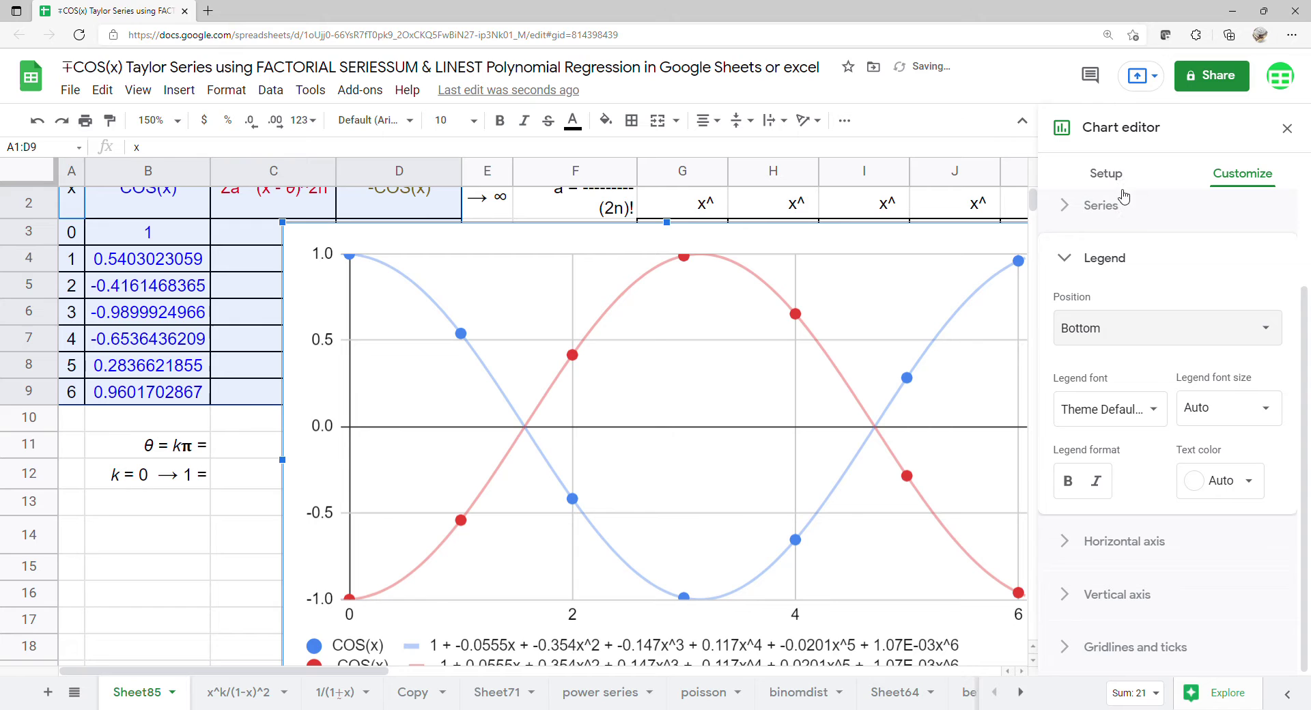
left_click(1287, 129)
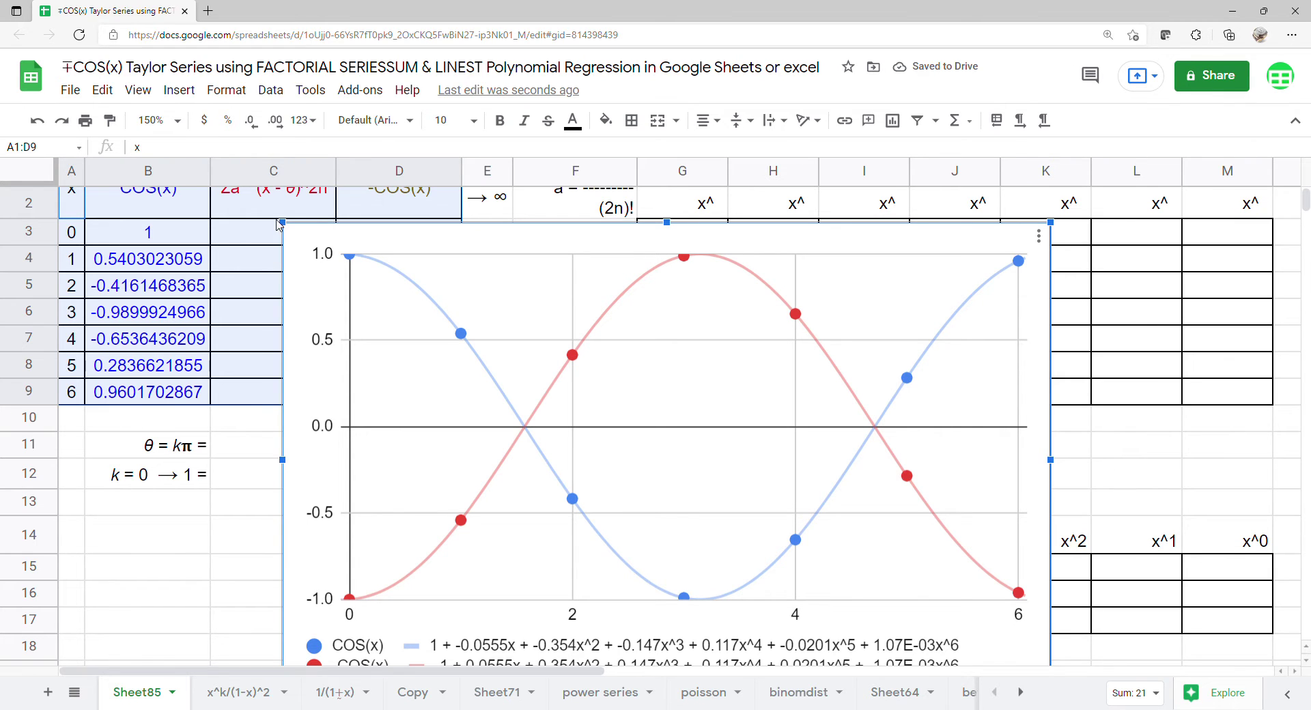
Resize the chart so its full trendline equations fit, and place it above row 14, beginning near the boundary of columns F and G
left_click_drag(283, 222, 435, 315)
scroll(269, 366, "up", 1)
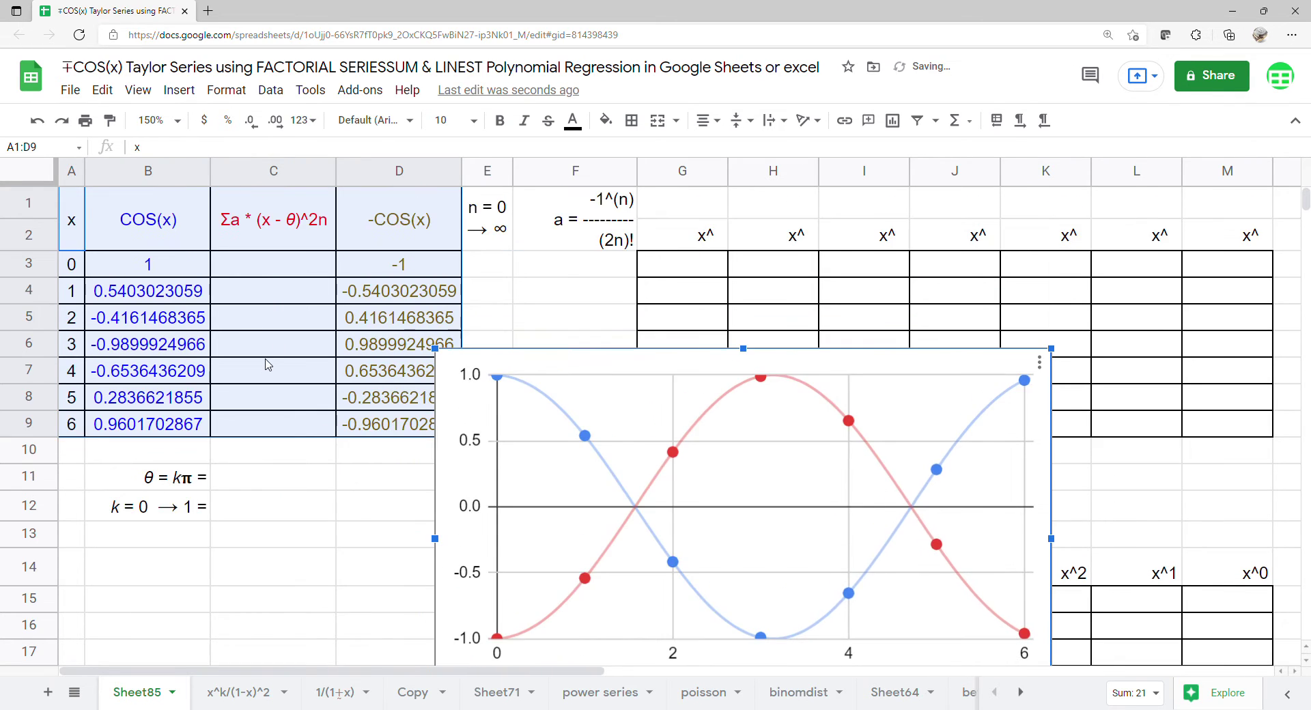
left_click_drag(615, 391, 698, 231)
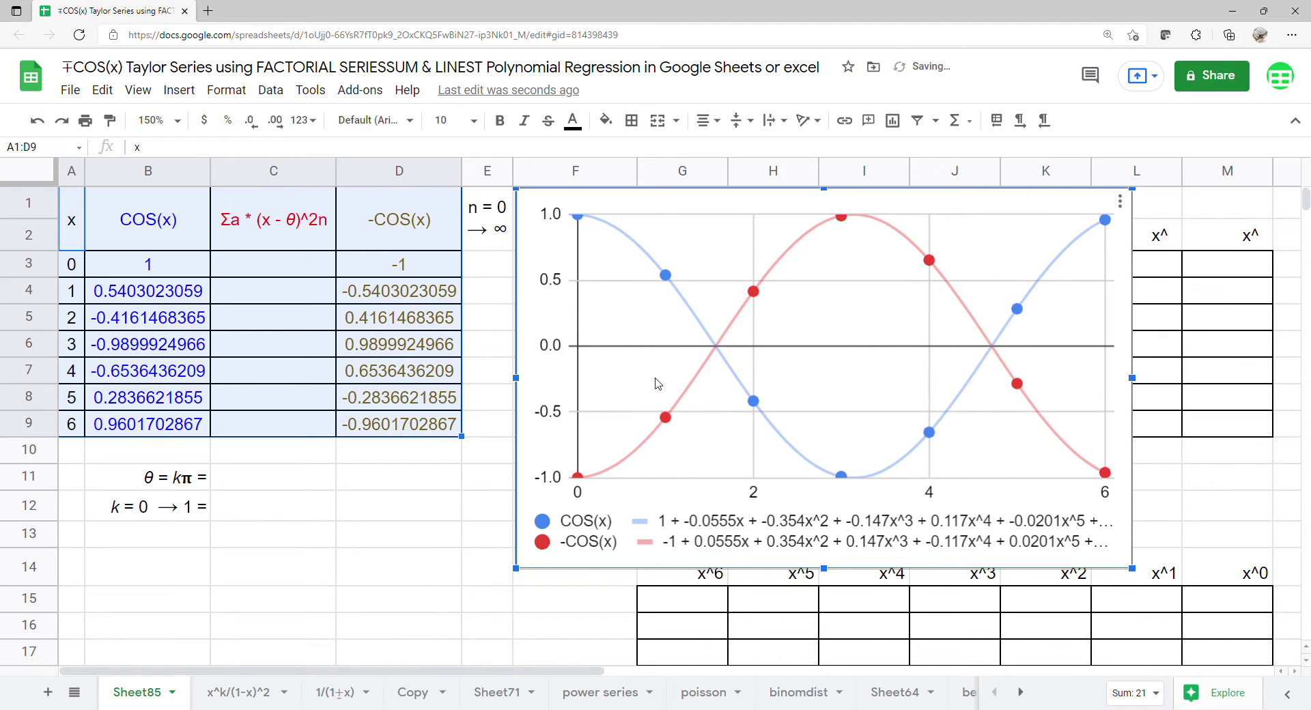
mouse_move(826, 574)
left_mouse_down()
mouse_move(826, 556)
mouse_move(826, 569)
left_mouse_up()
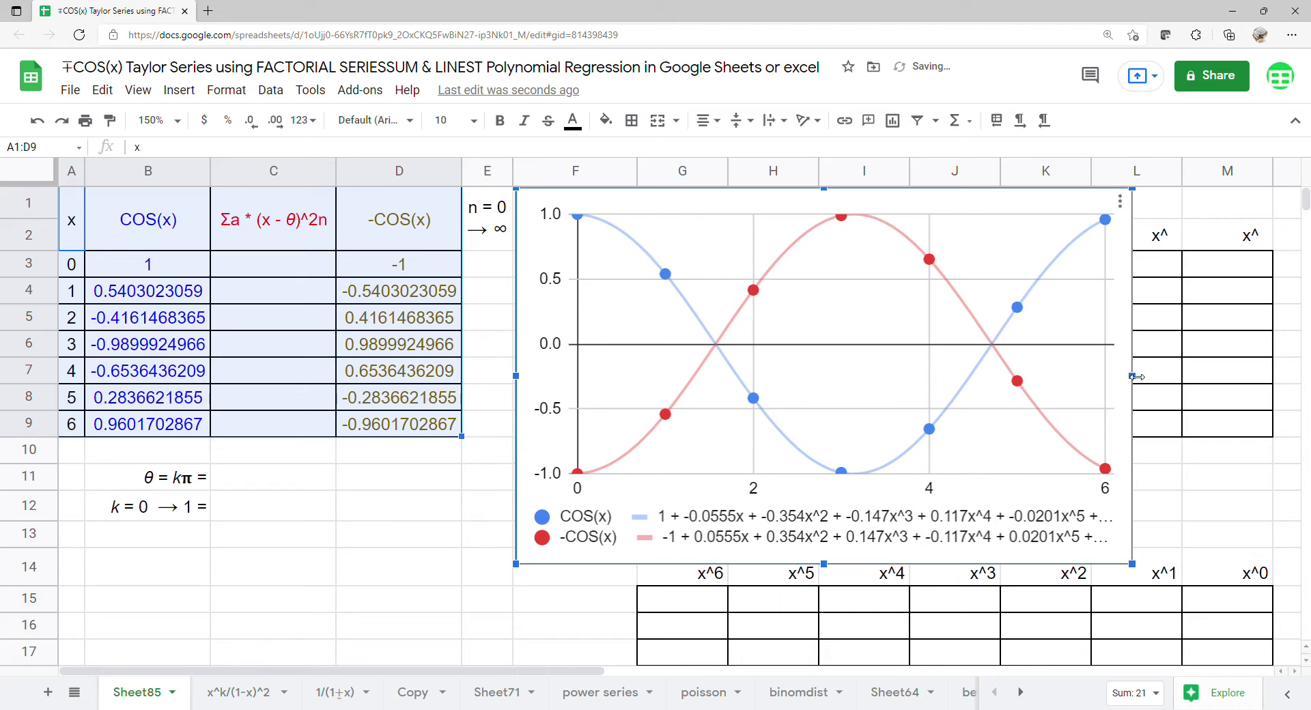
left_click_drag(1133, 376, 1245, 377)
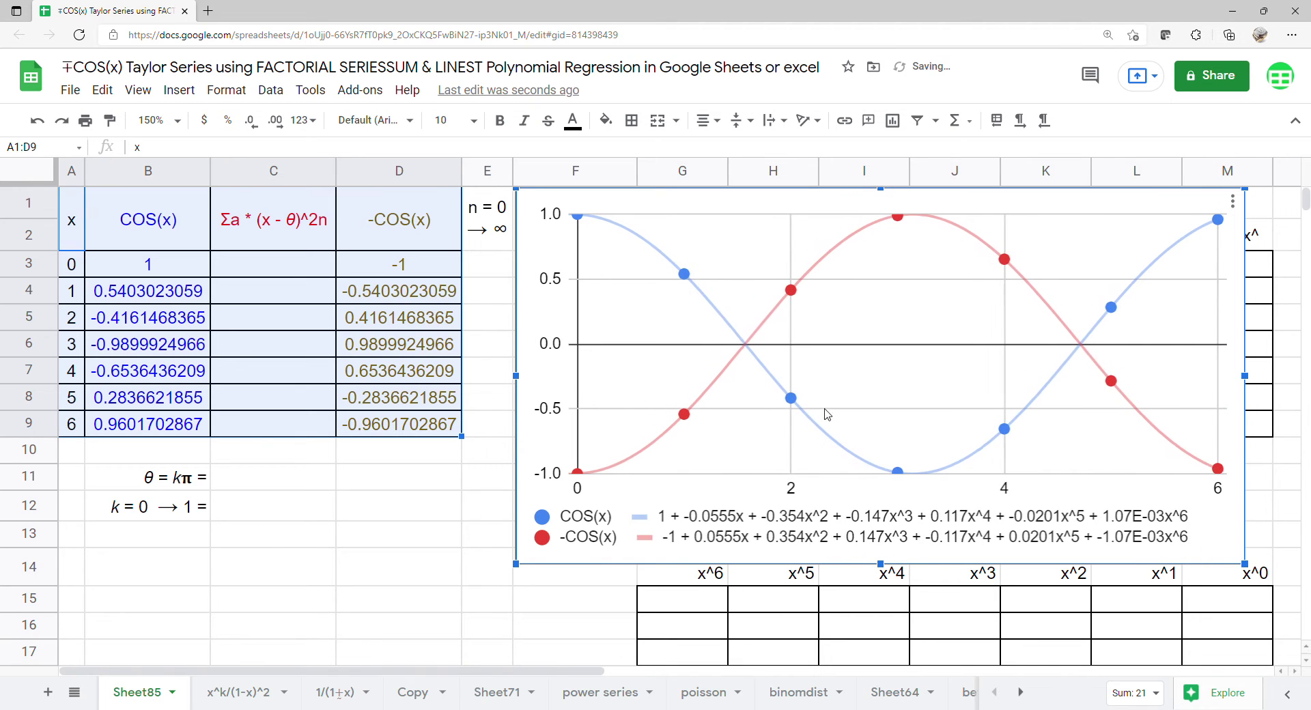
left_click(251, 275)
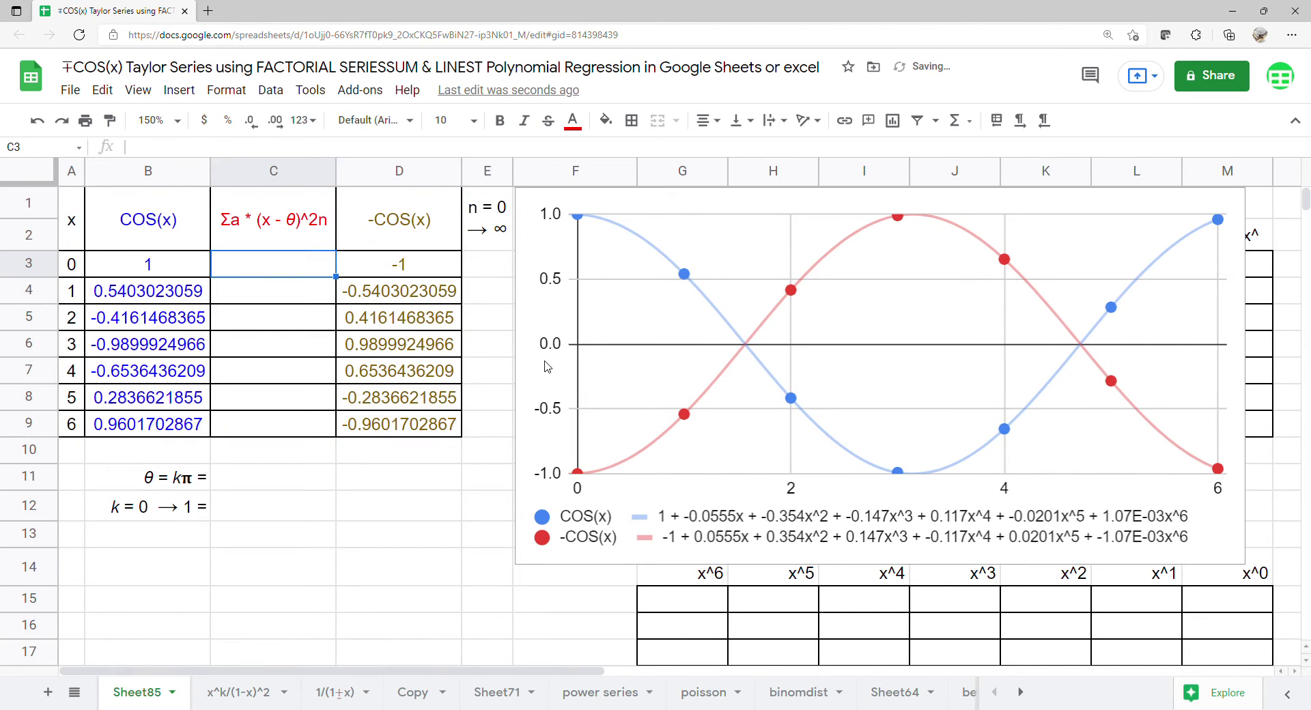
left_click_drag(600, 372, 706, 373)
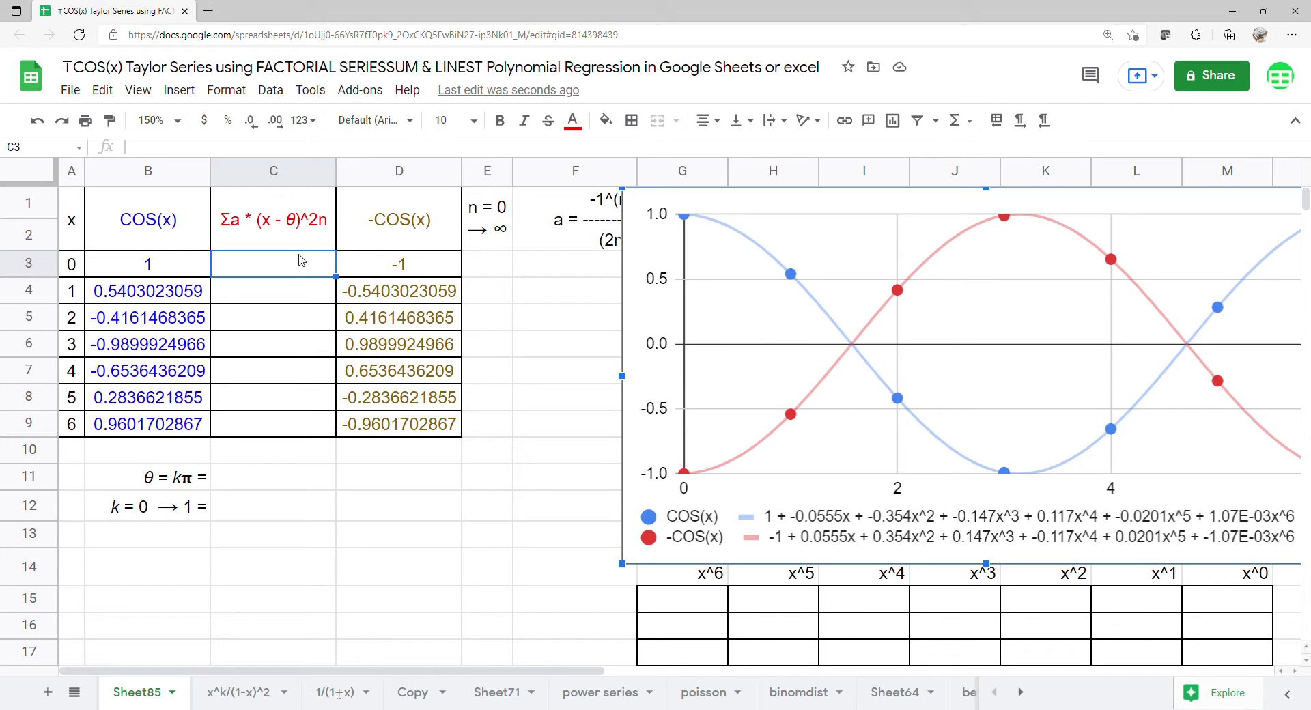
Enter =C12*PI() for θ in C11 and reject the suggested autofill for C12
left_click(265, 482)
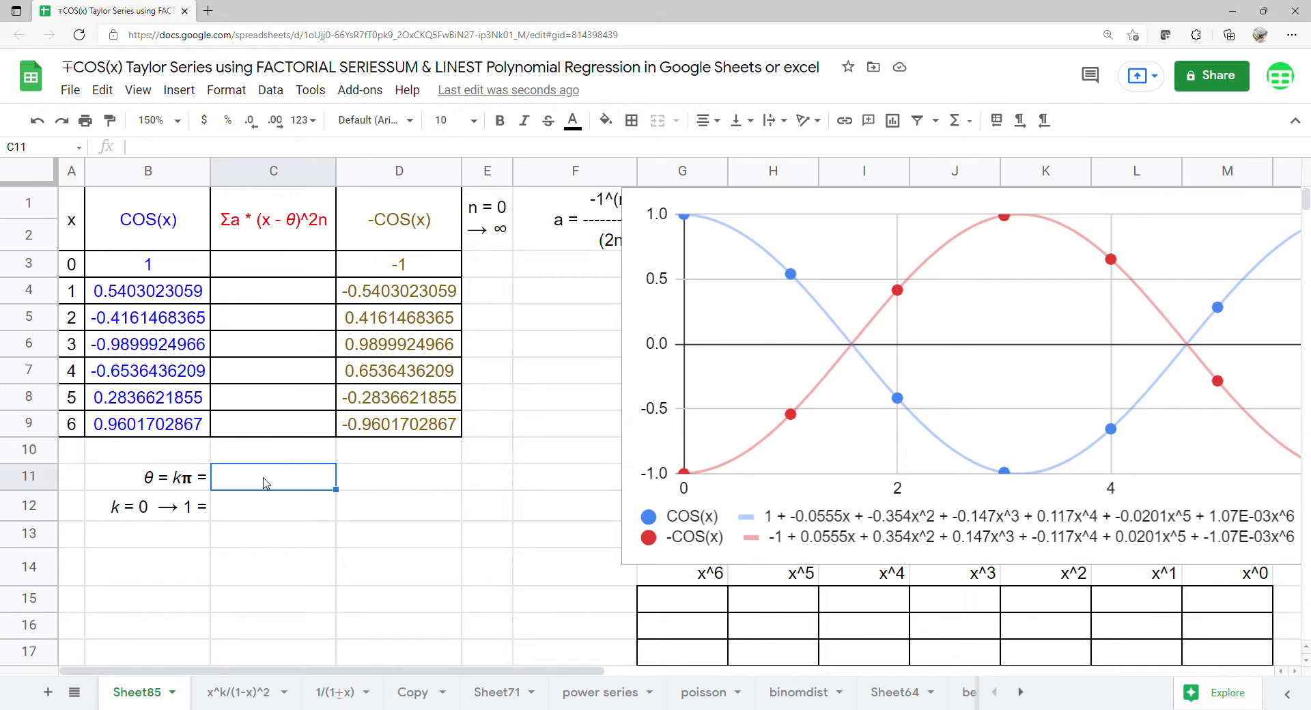
type("=")
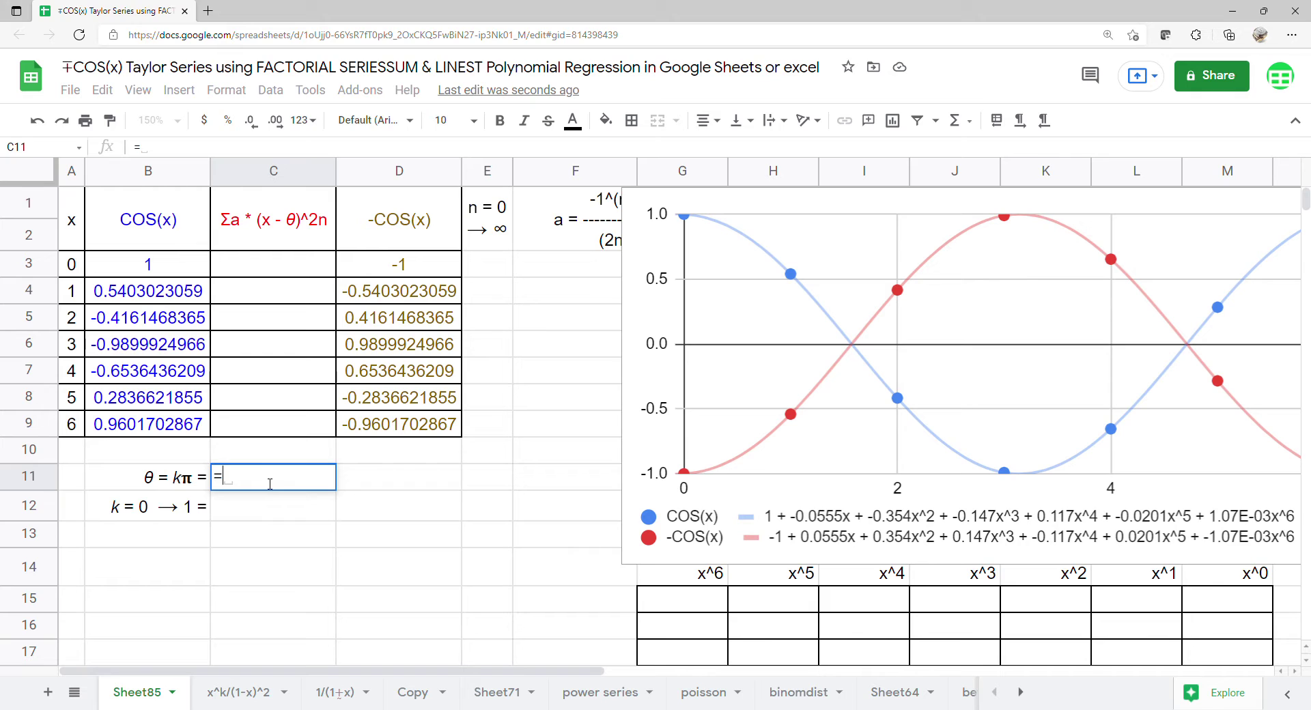
left_click(233, 522)
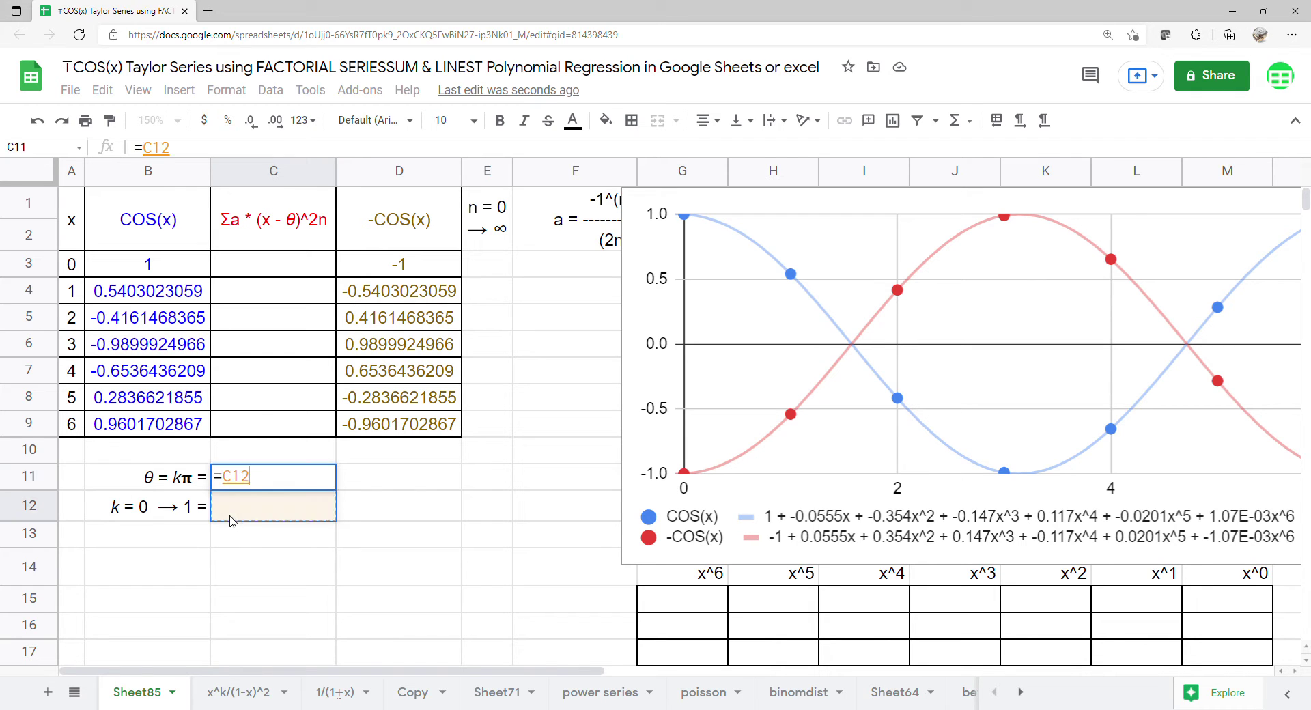
type("*PI")
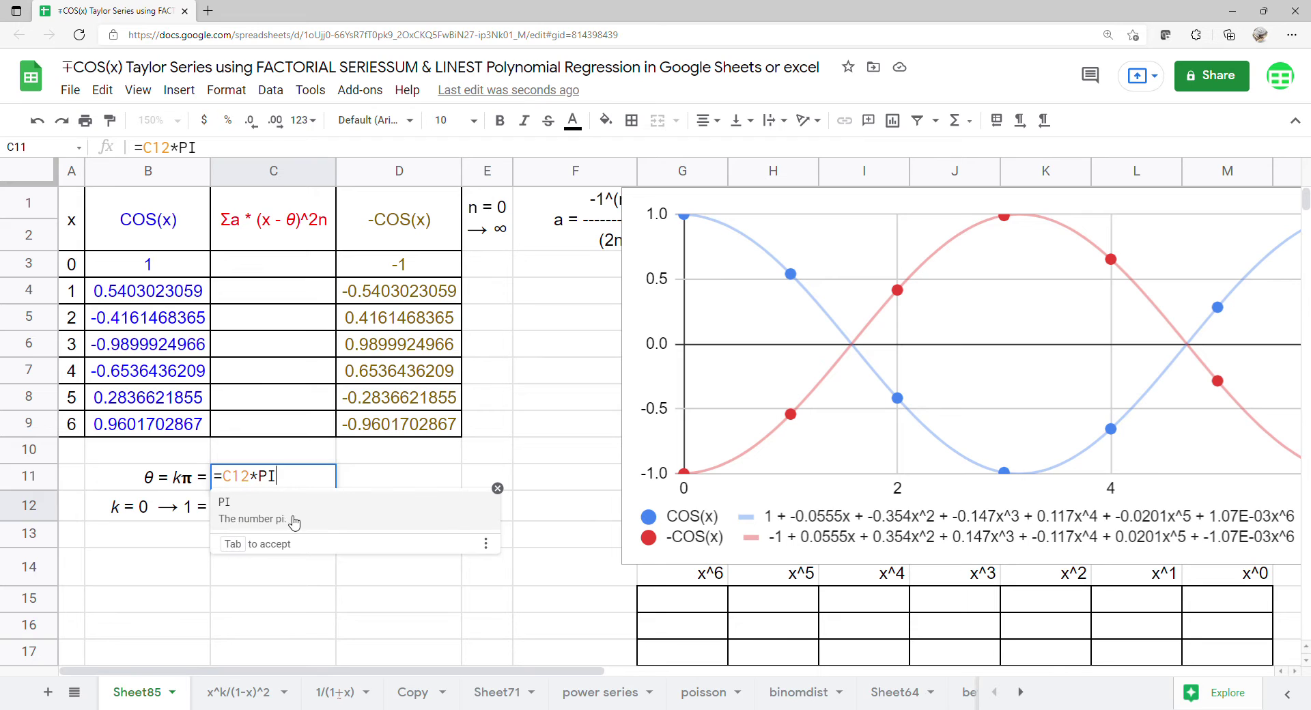
type("(")
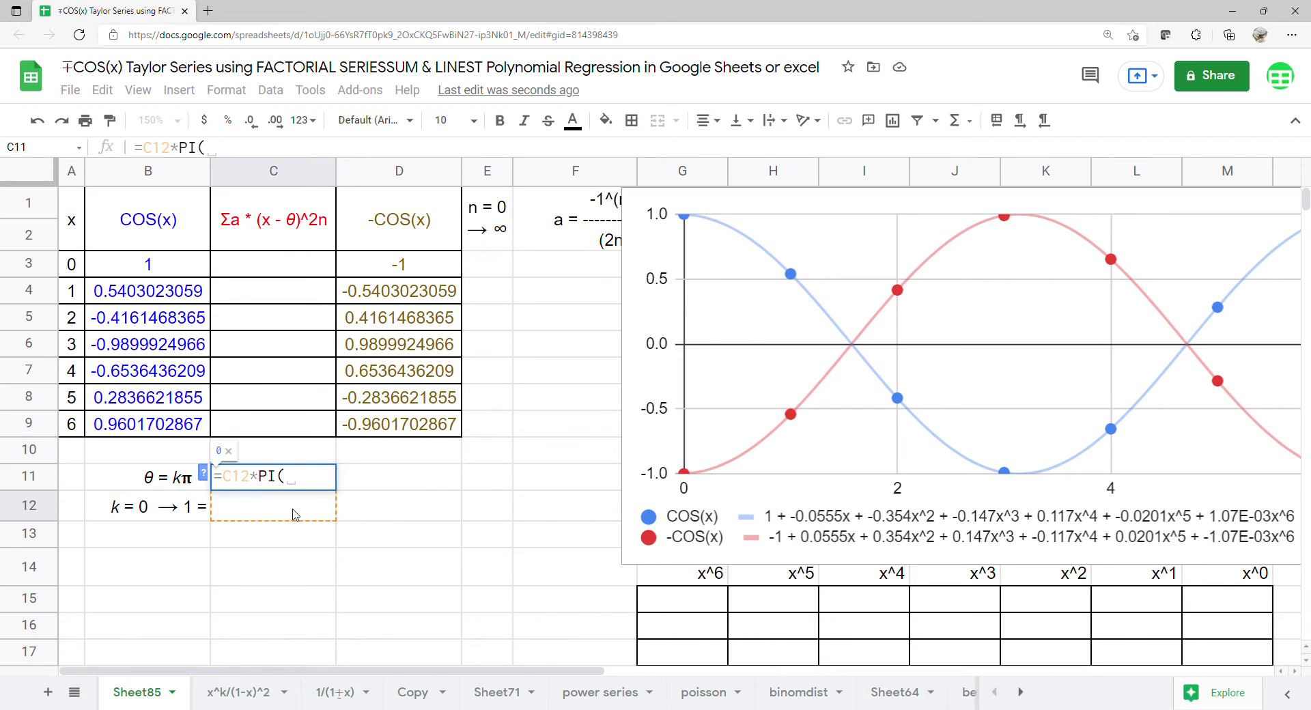
key("Return")
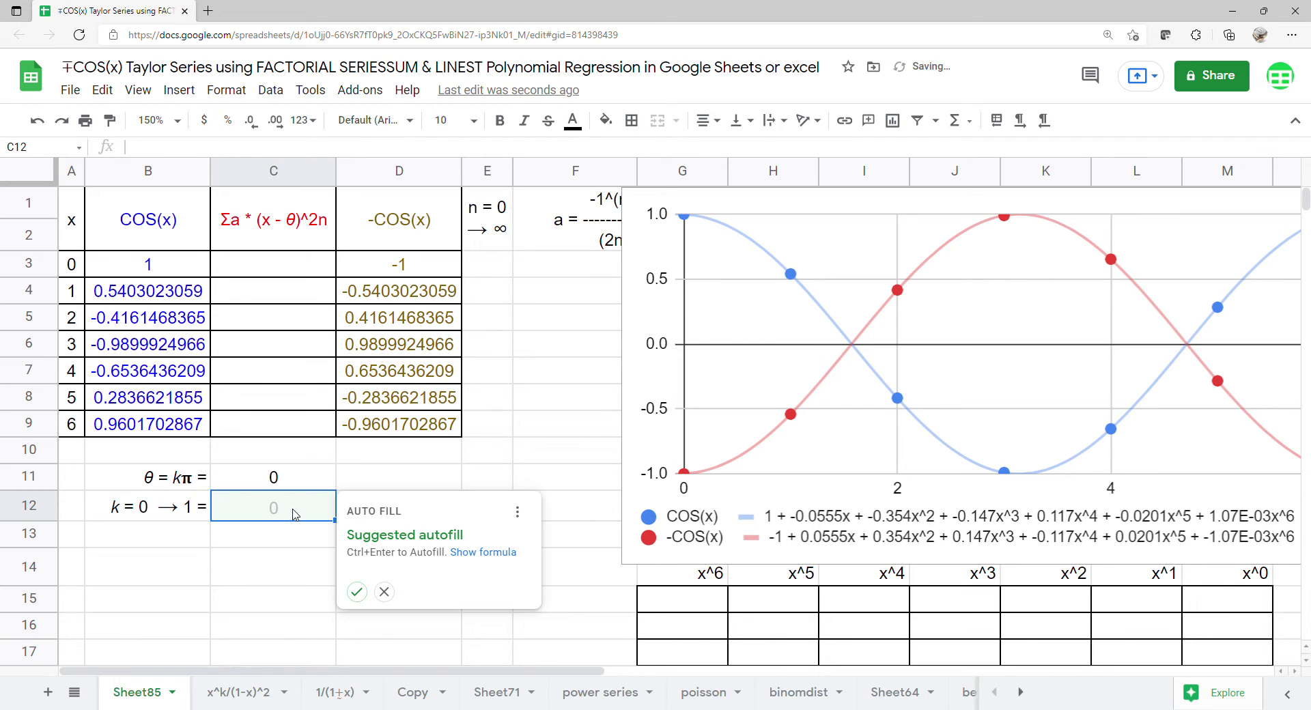
left_click(386, 593)
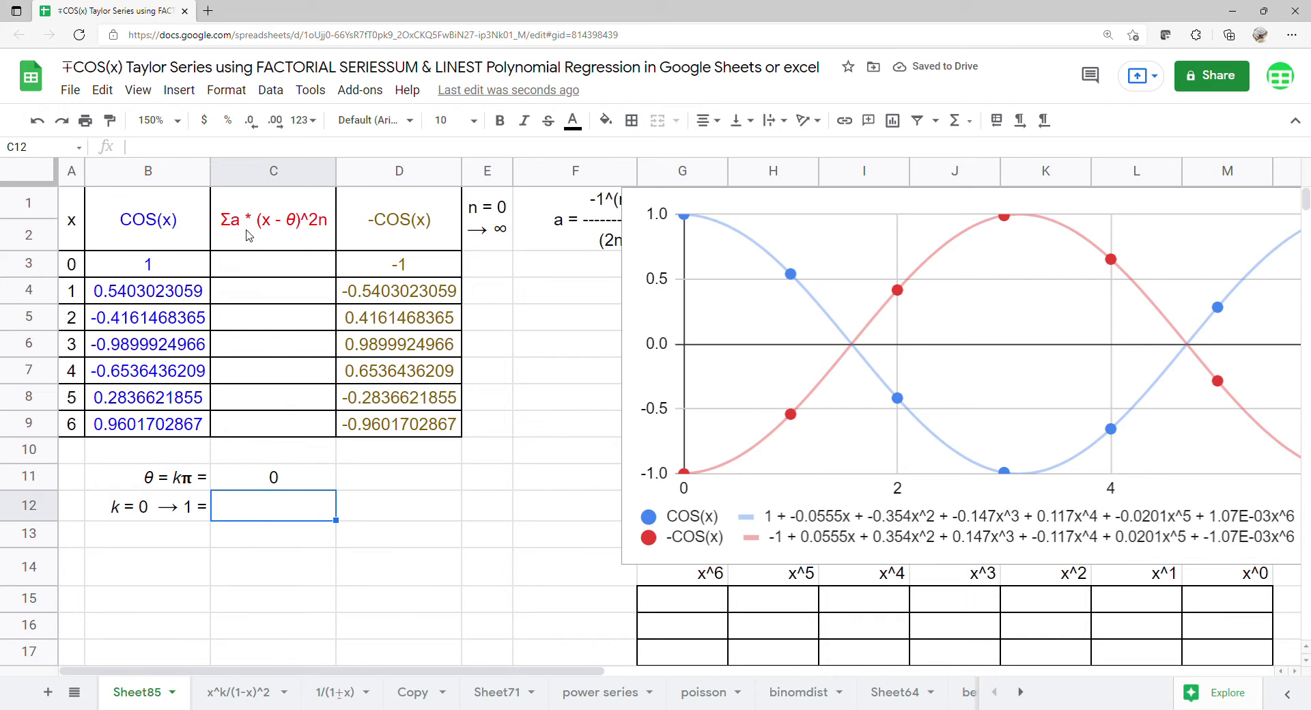
Add a list-of-items data validation dropdown to C12 with the items 0,0.2,0.4,0.6,0.8,1
left_click(271, 90)
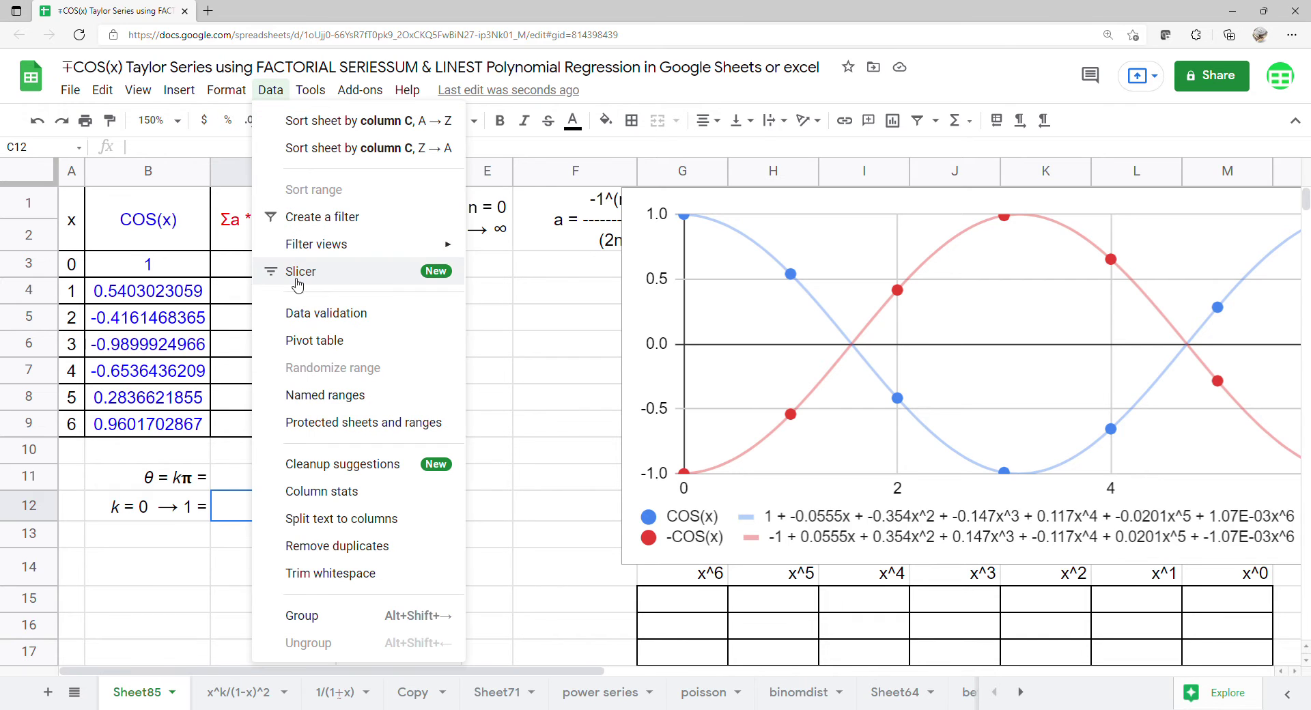
left_click(309, 314)
left_click(618, 333)
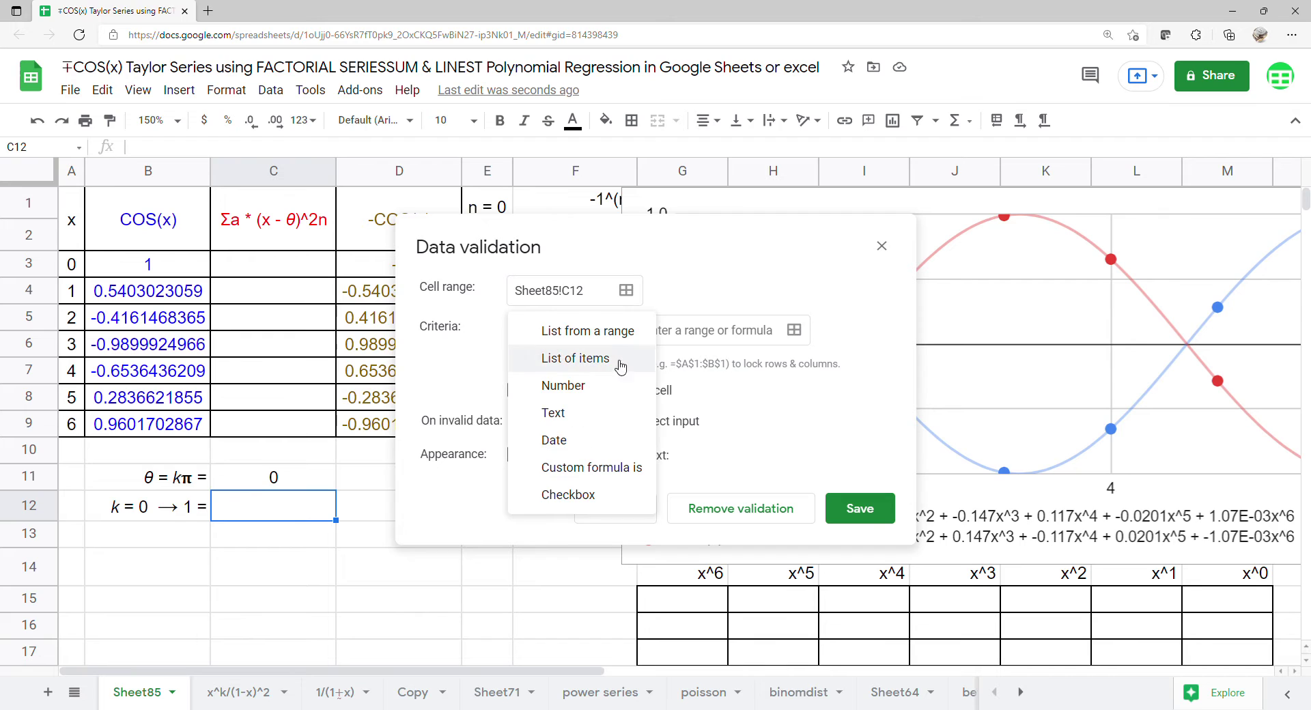
left_click(621, 284)
left_click(669, 334)
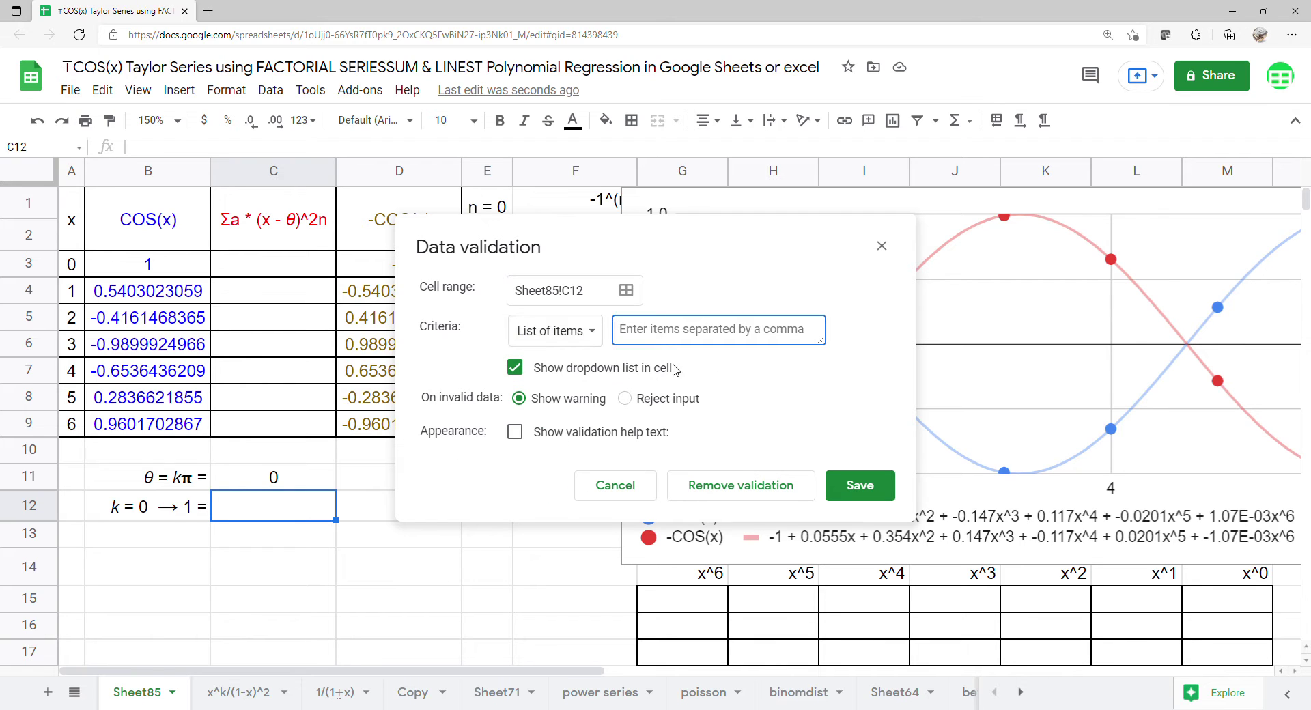
type("0,0.2,0.4,0.6,0.8,1")
left_click(860, 485)
Choose 0 for k from the C12 dropdown, and check its list of options without changing the selection
left_click(334, 514)
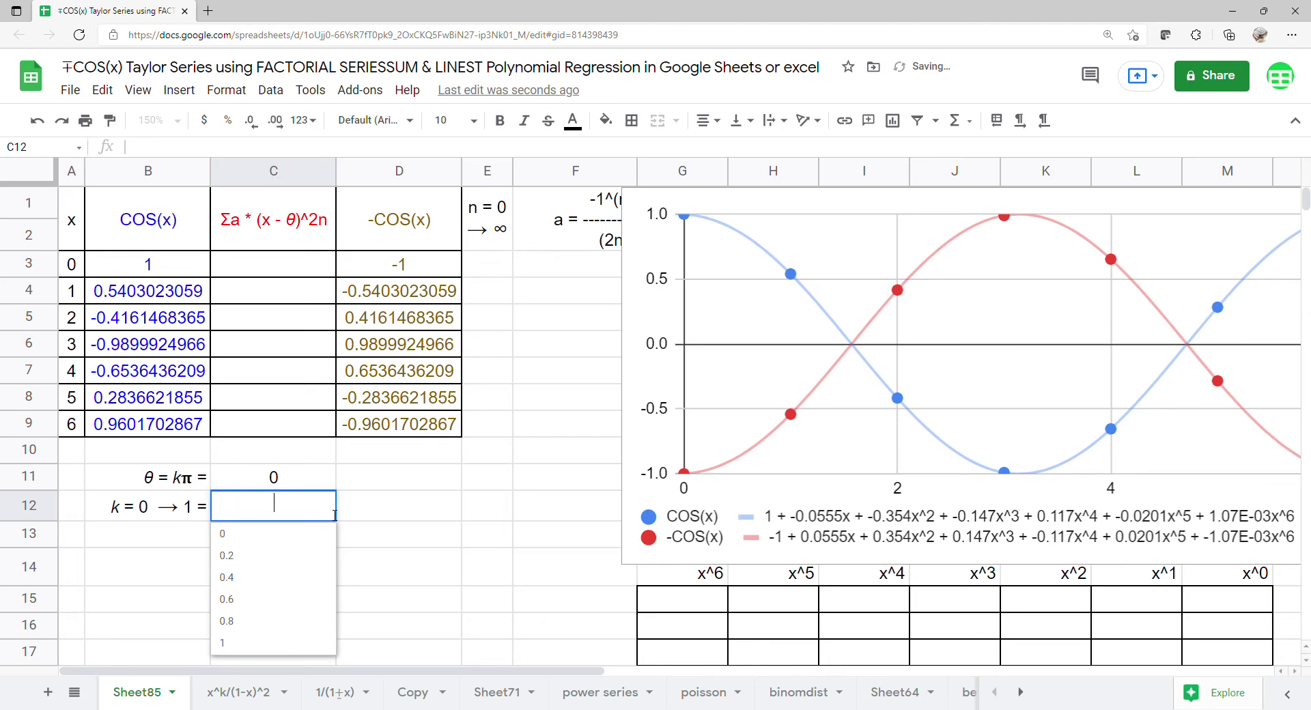
left_click(296, 540)
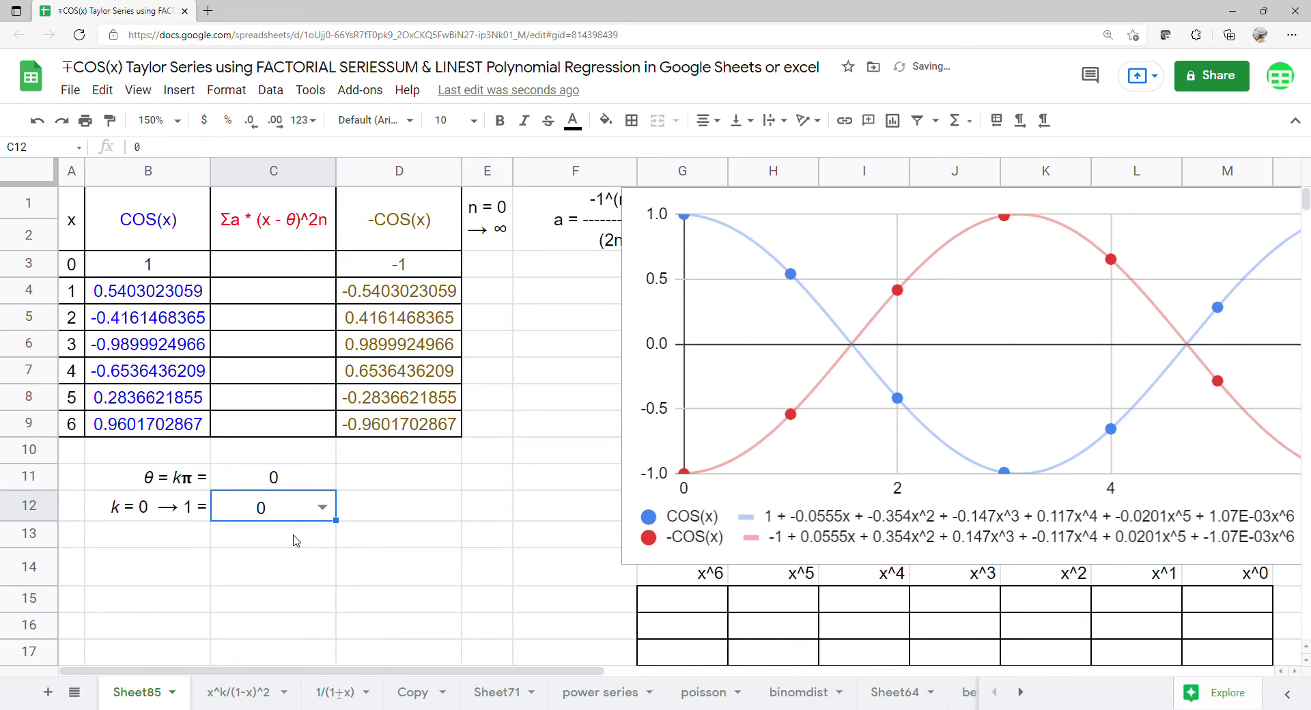
left_click(320, 506)
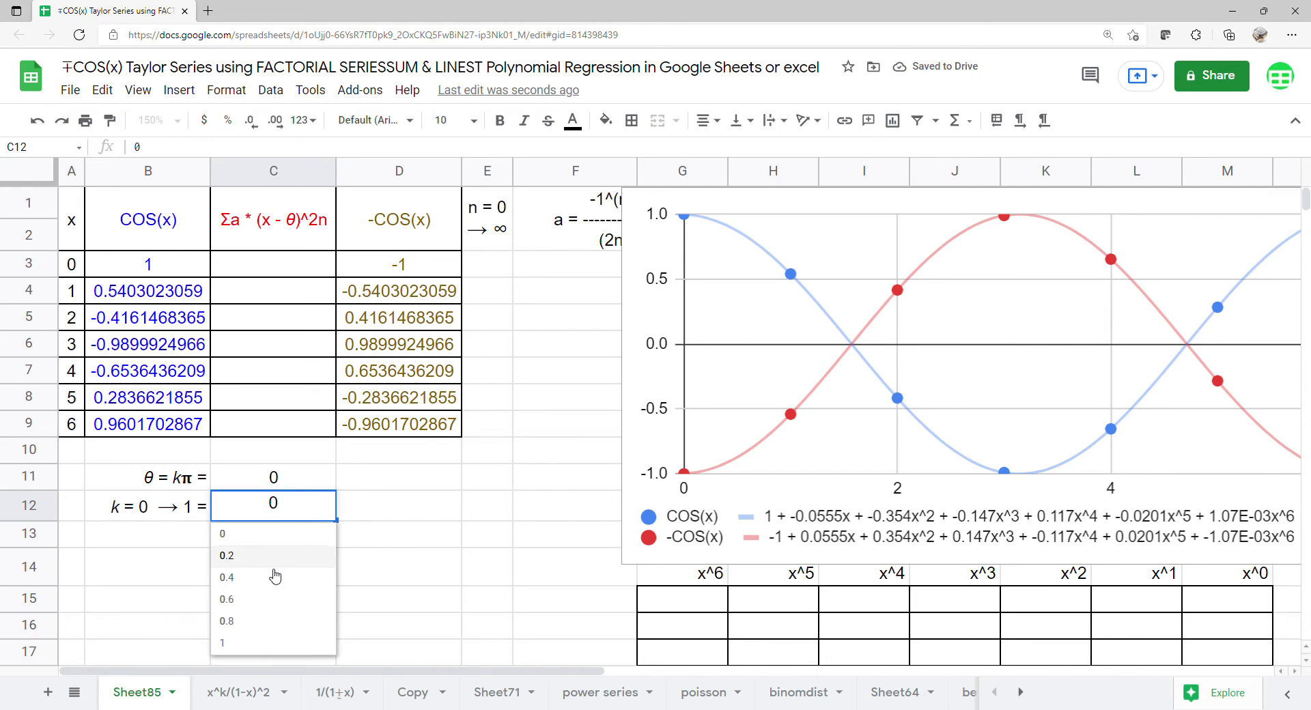
left_click(402, 516)
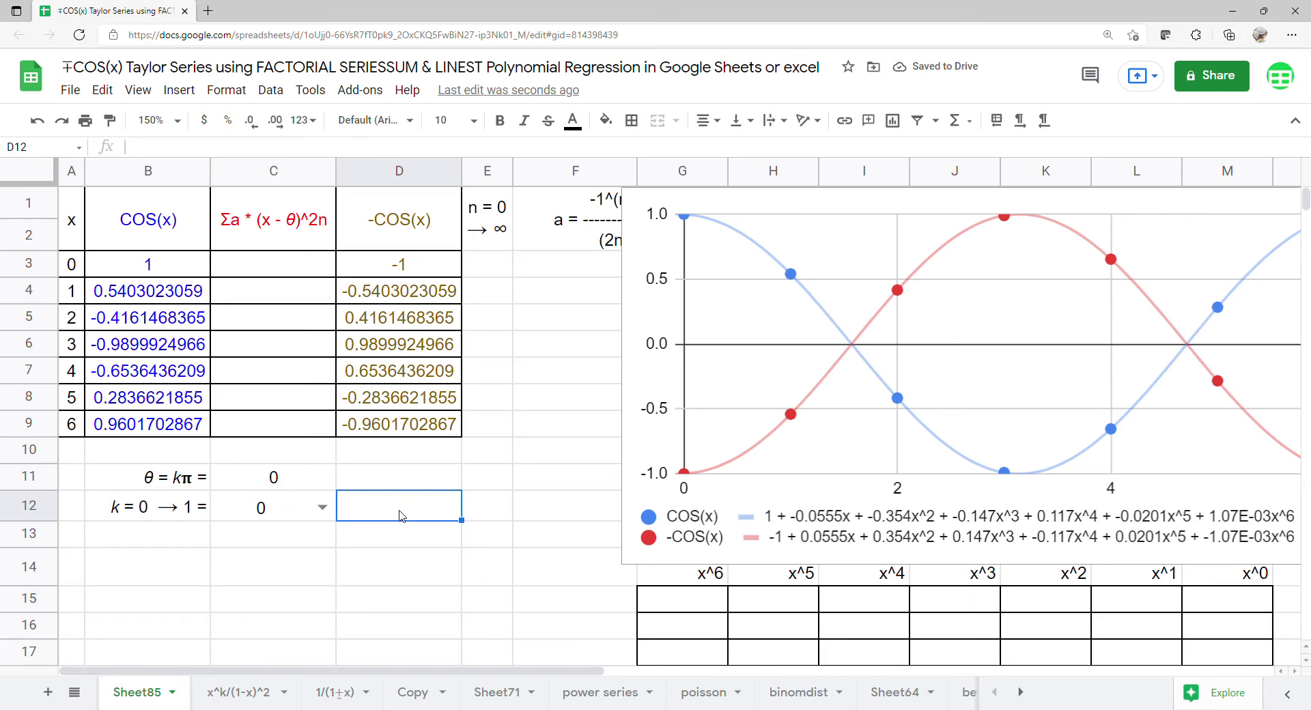
Enter 0 in E3 to start the n sequence, and shift the chart so it no longer covers column F
left_click(489, 276)
type("0")
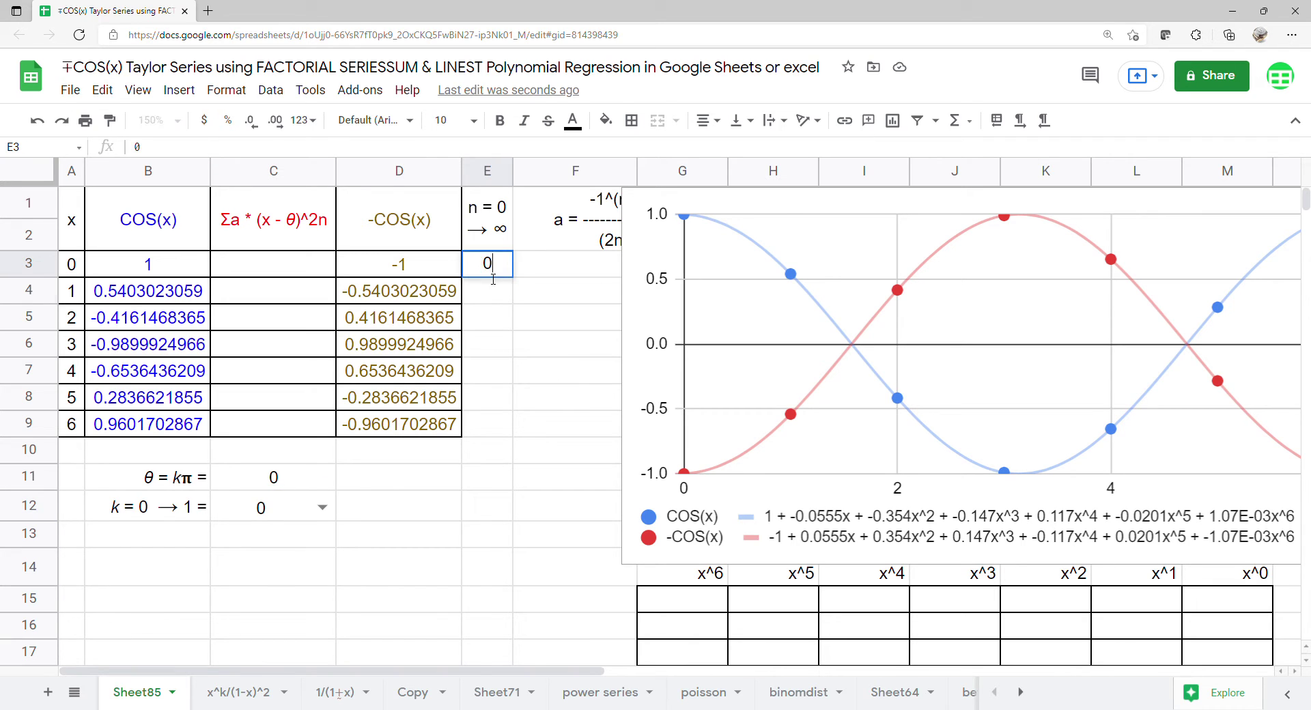
key("Return")
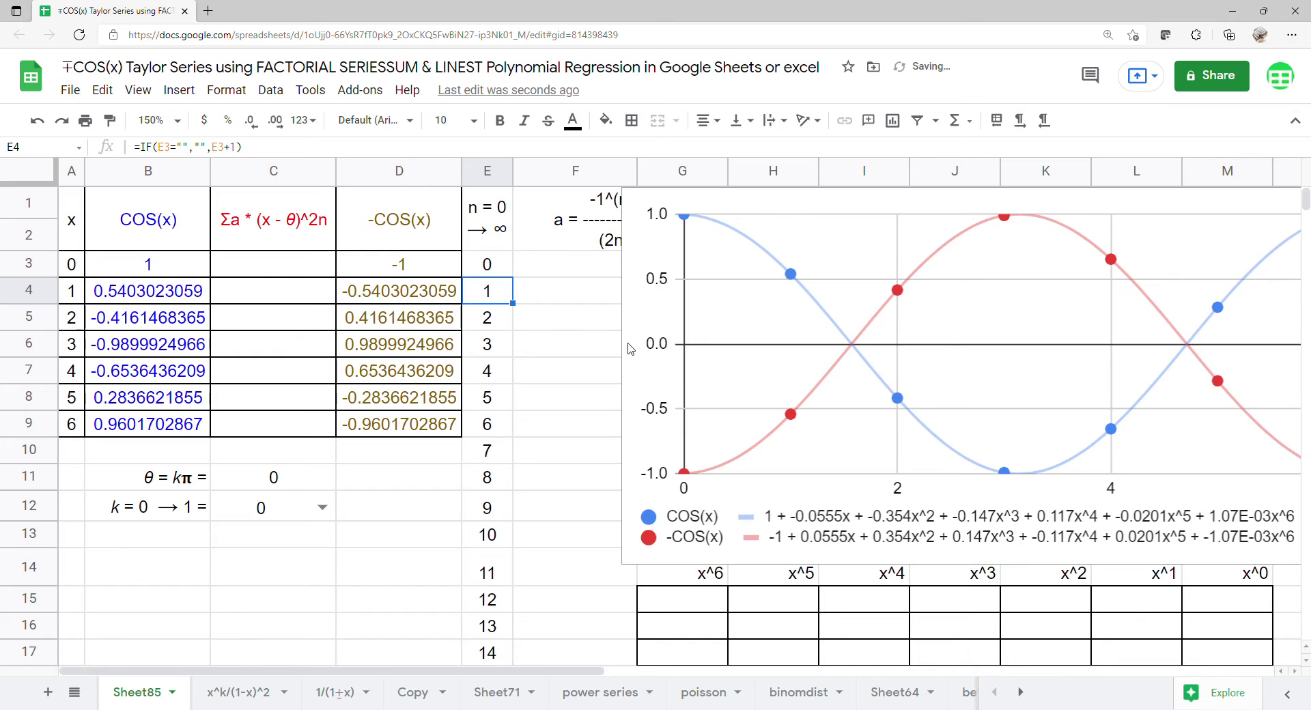
left_click_drag(630, 348, 662, 349)
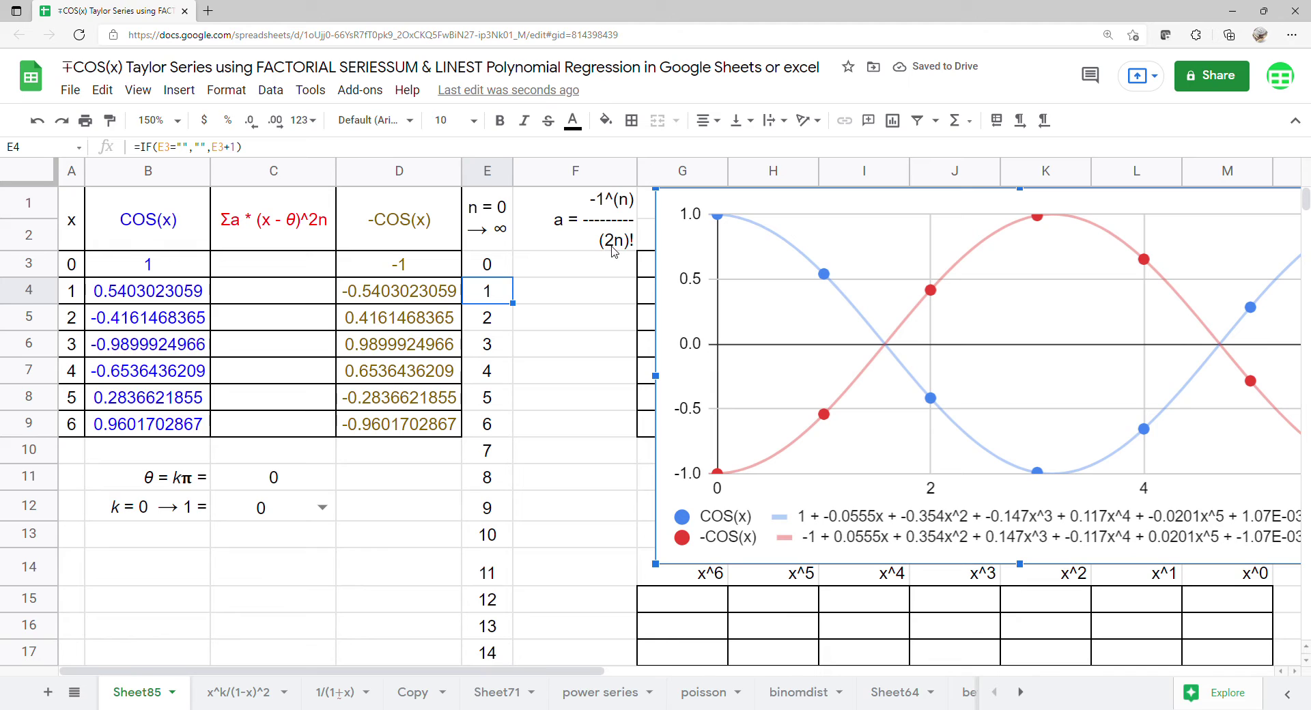
Compute the series coefficients in F3 with =ARRAYFORMULA(-1^E3:E17/FACT(2*E3:E17))
left_click(591, 267)
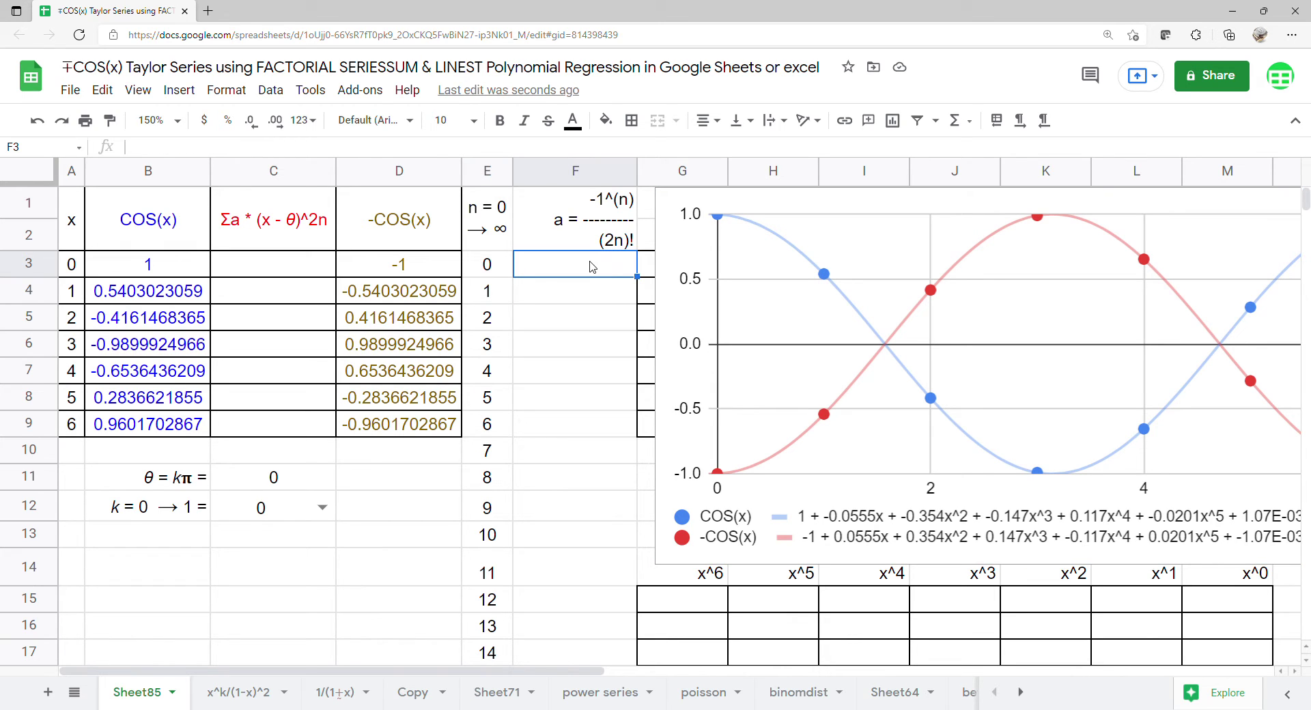
type("=arr")
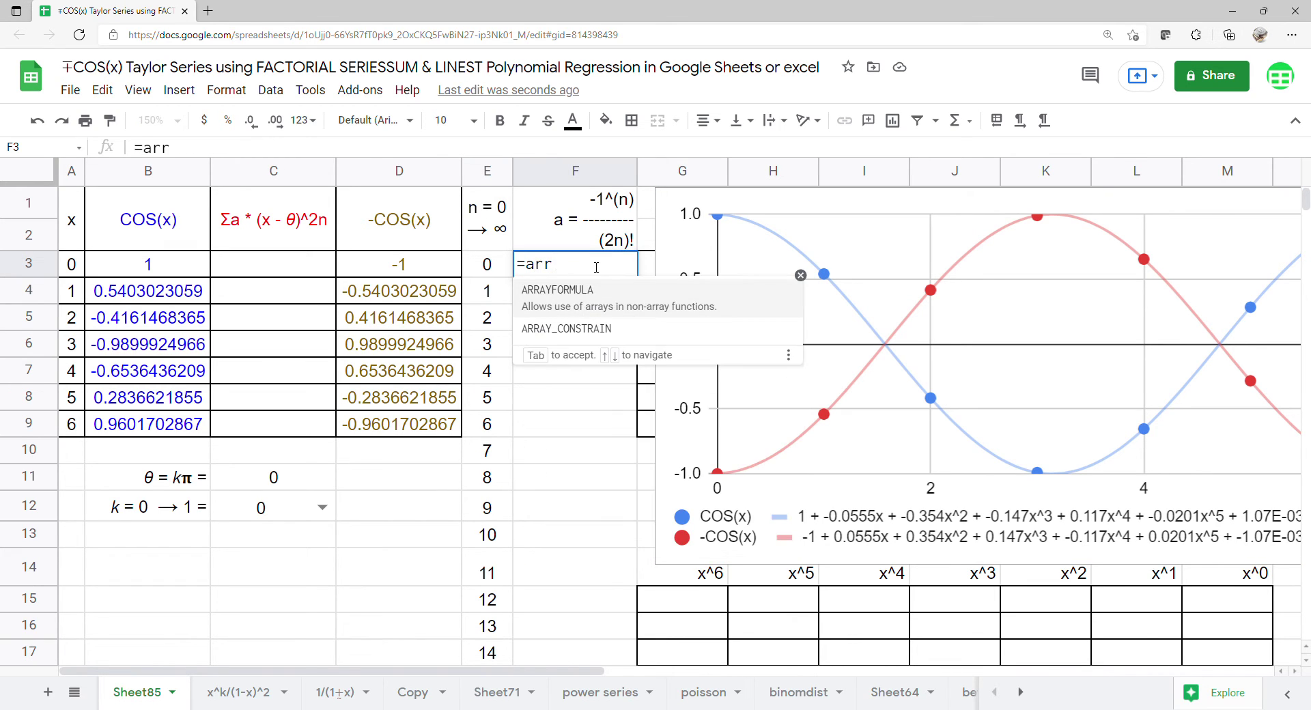
key("Tab")
type("-")
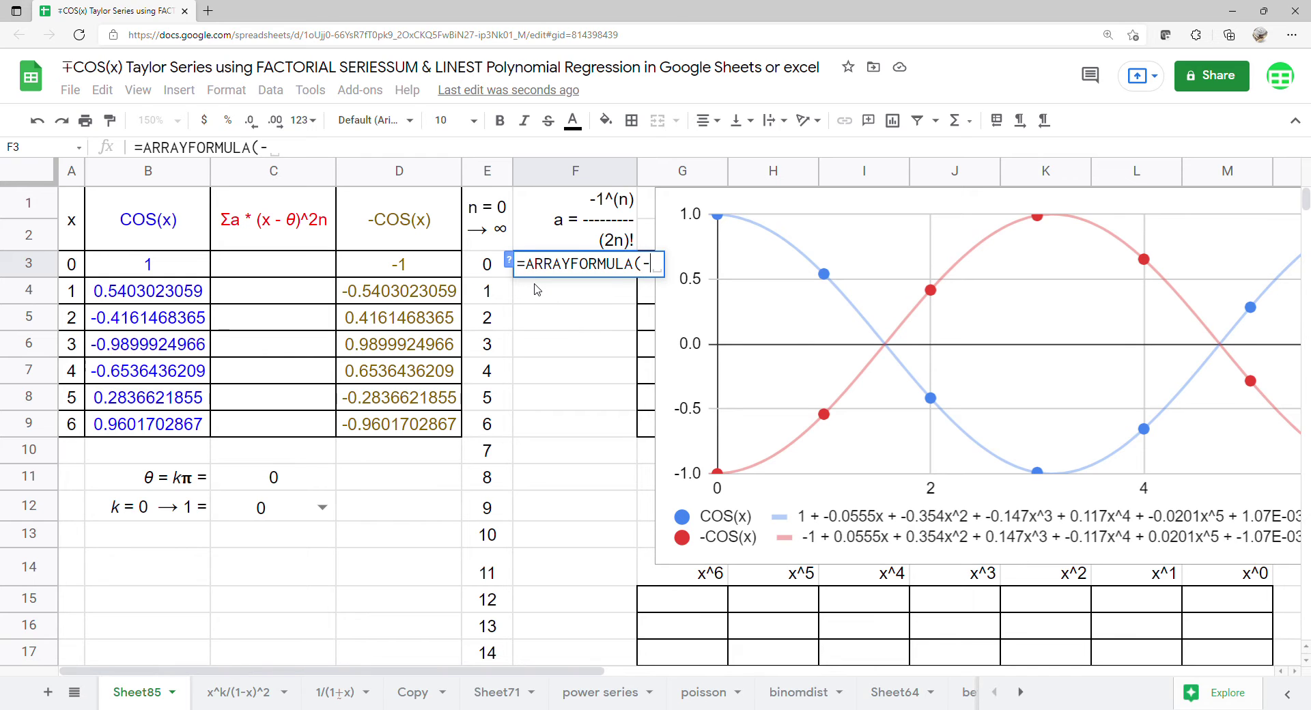
type("1^")
left_click_drag(494, 270, 504, 652)
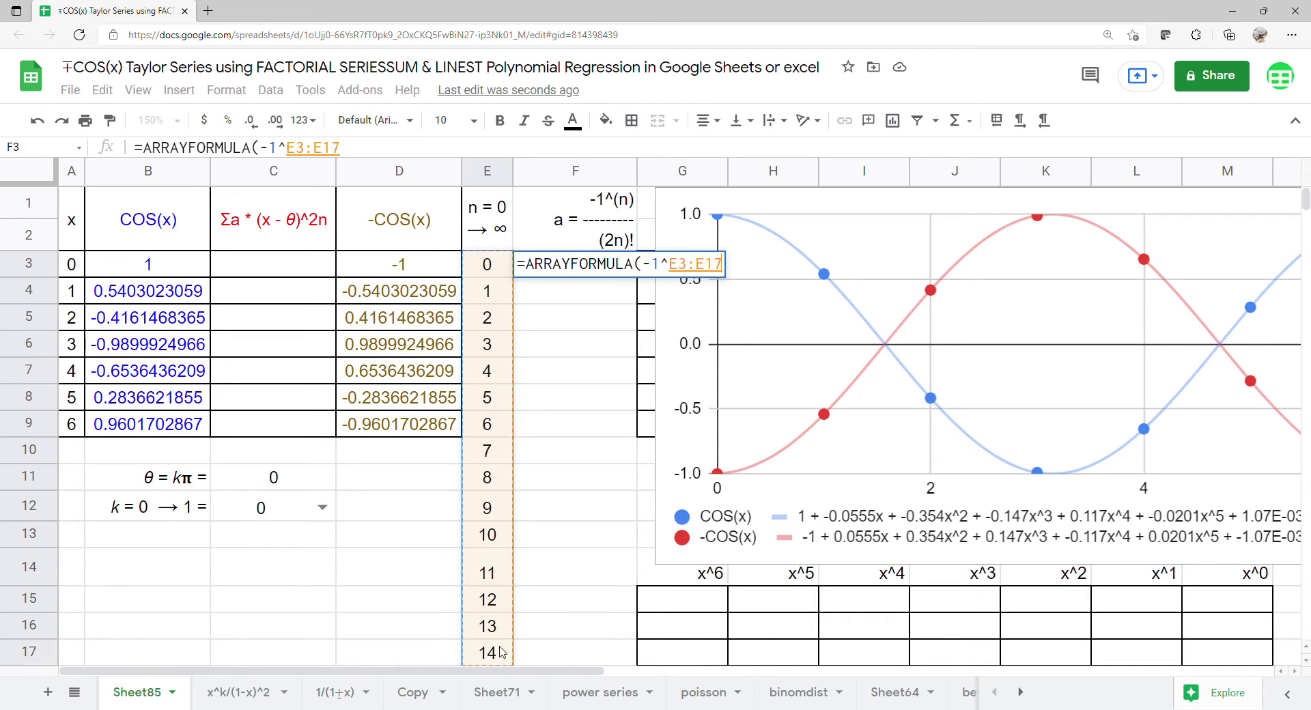
type("/")
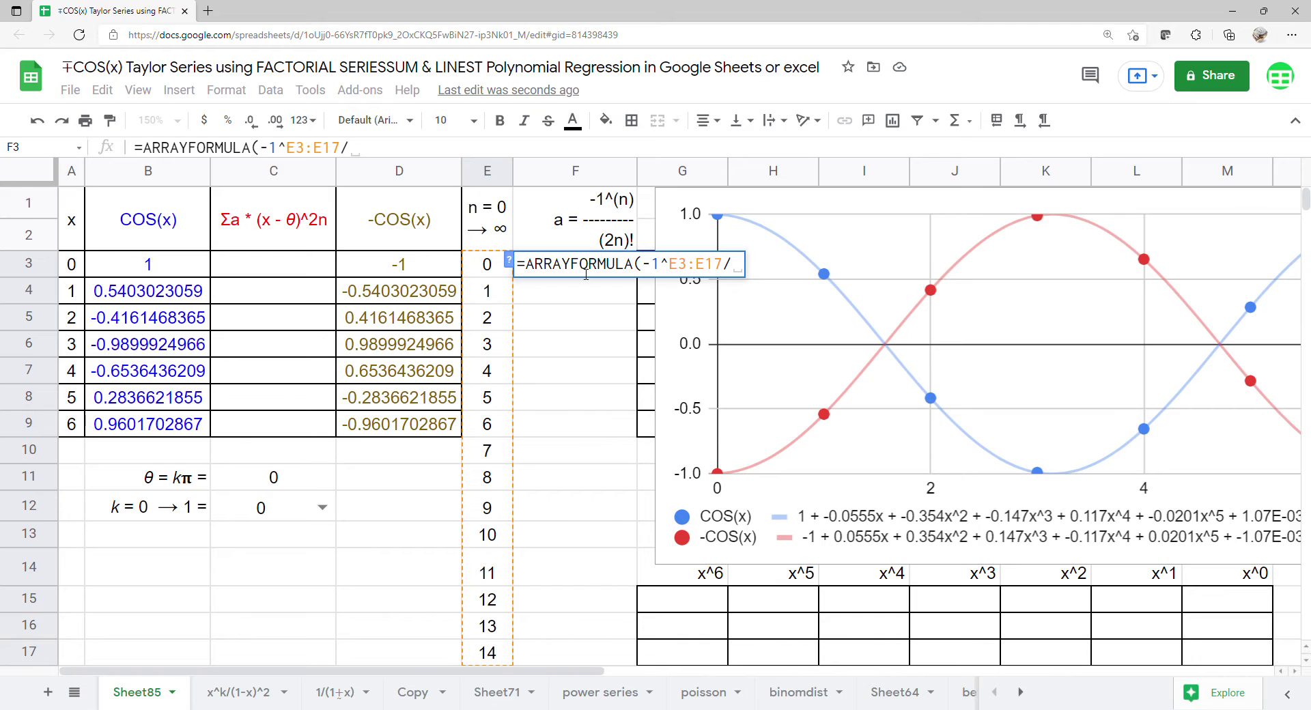
type("fa")
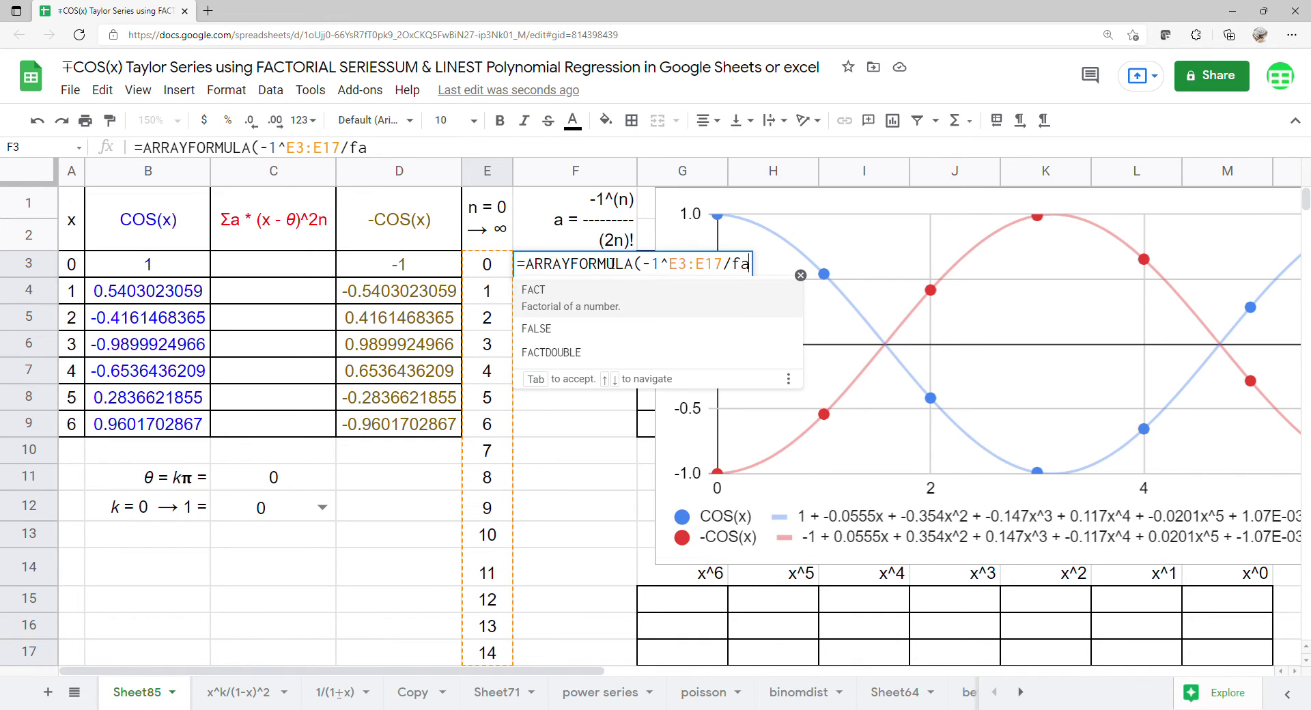
left_click(602, 307)
type("2")
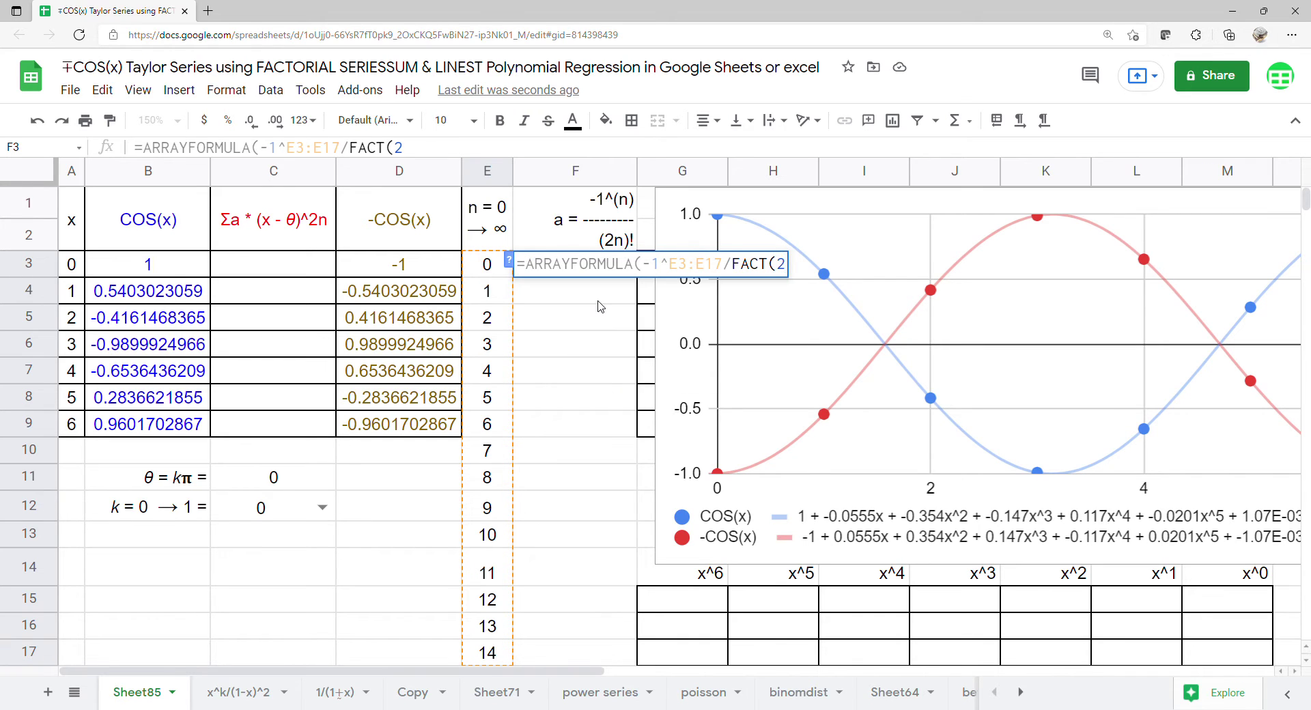
type("*")
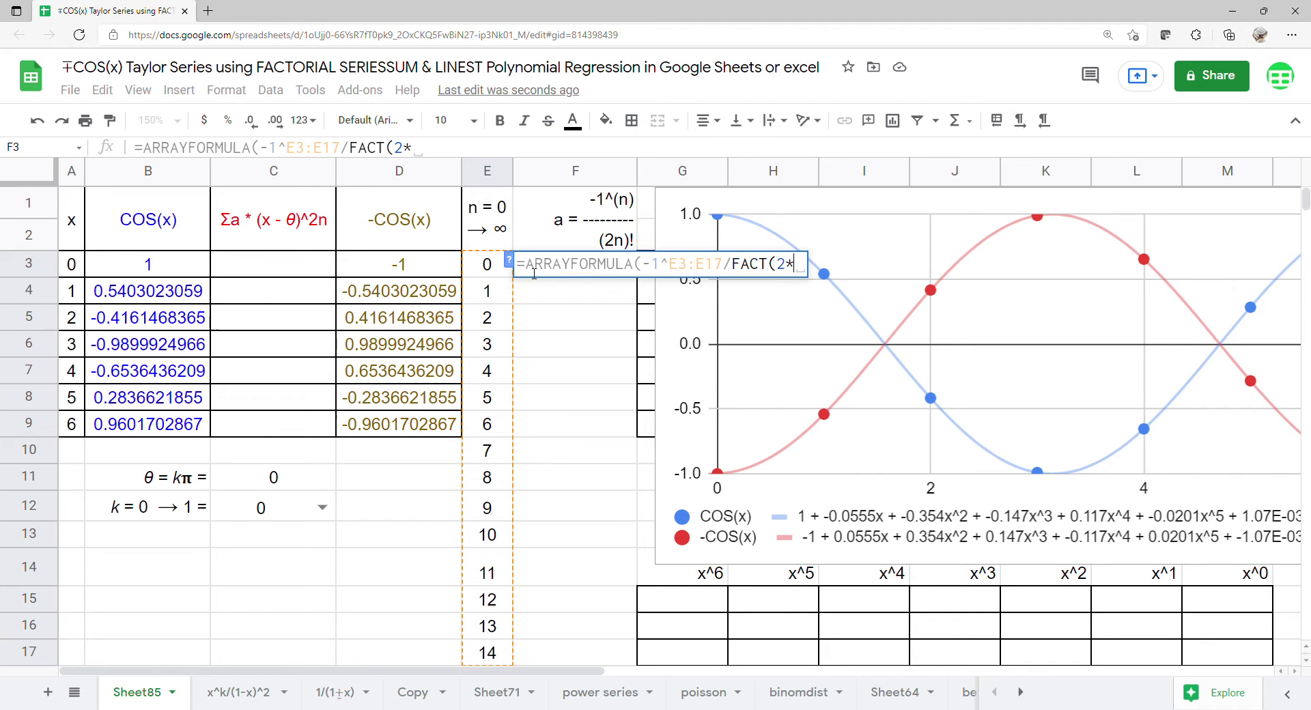
left_click_drag(488, 268, 511, 652)
key("Return")
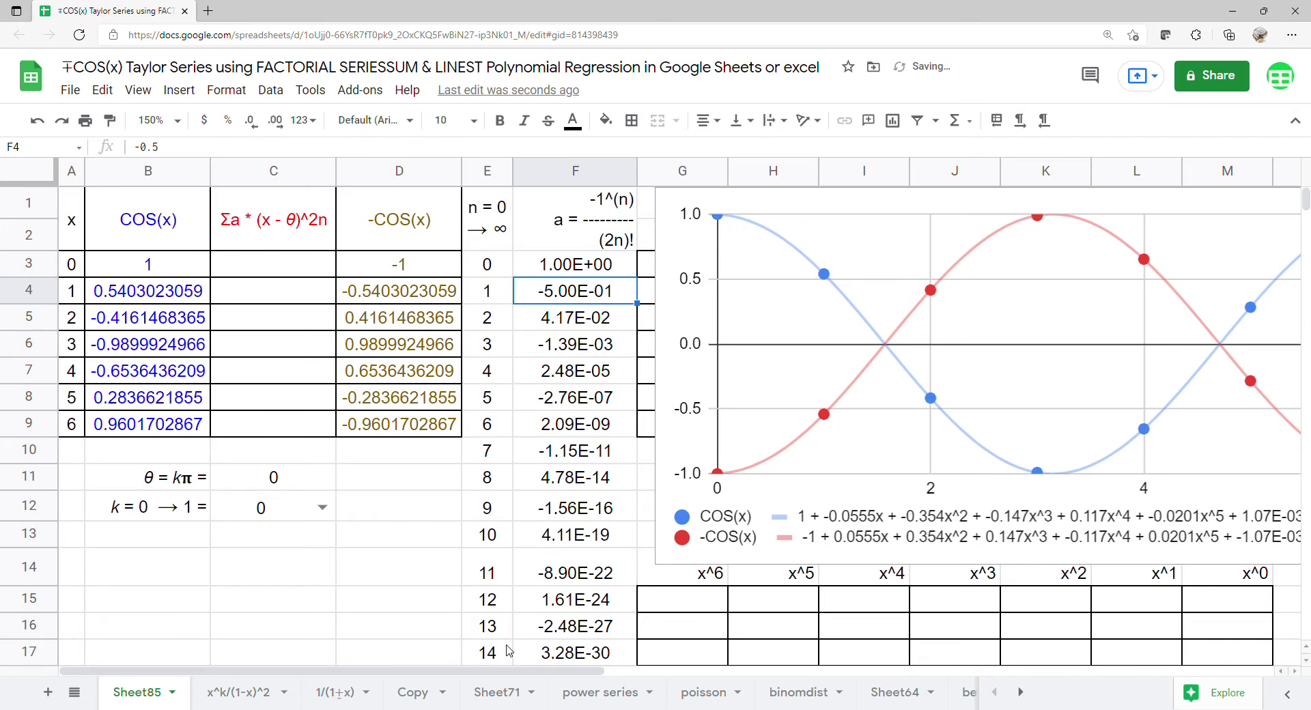
Compute the Taylor series sums in C3 with =ARRAYFORMULA(SERIESSUM(A3:A9-C11,0,2,F3:F17))
left_click(278, 275)
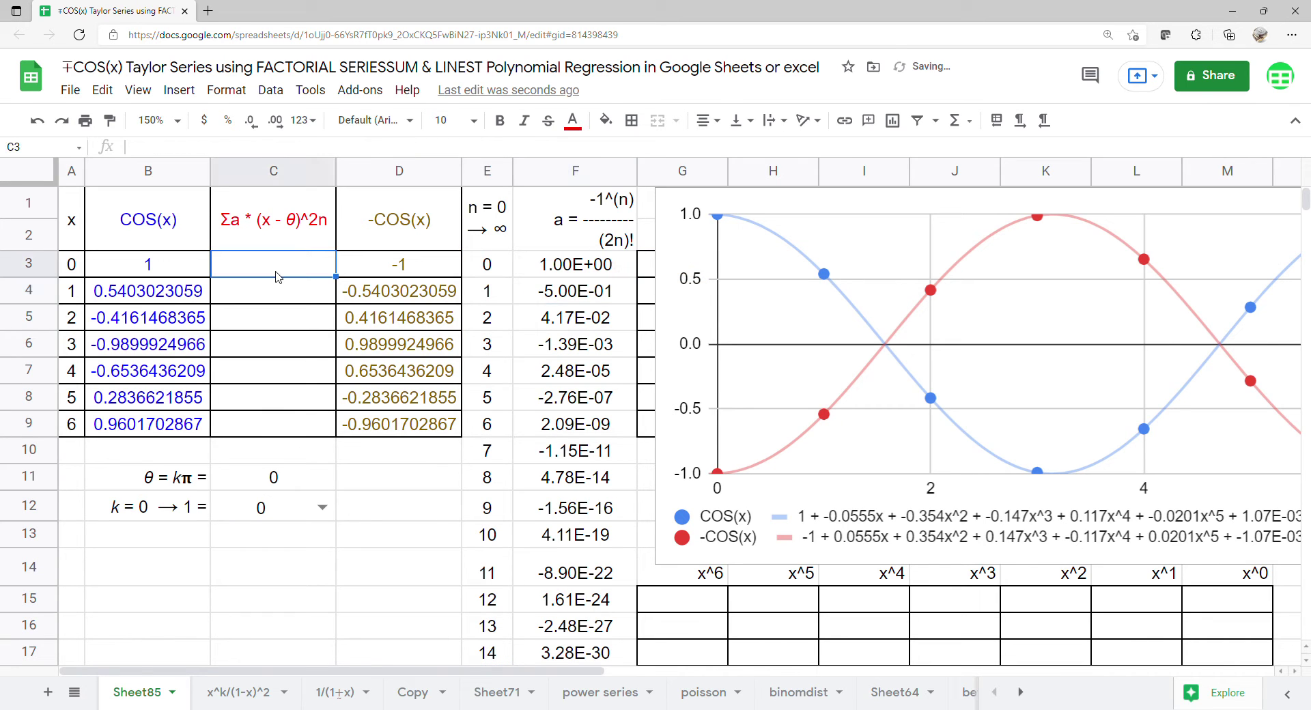
type("=arr")
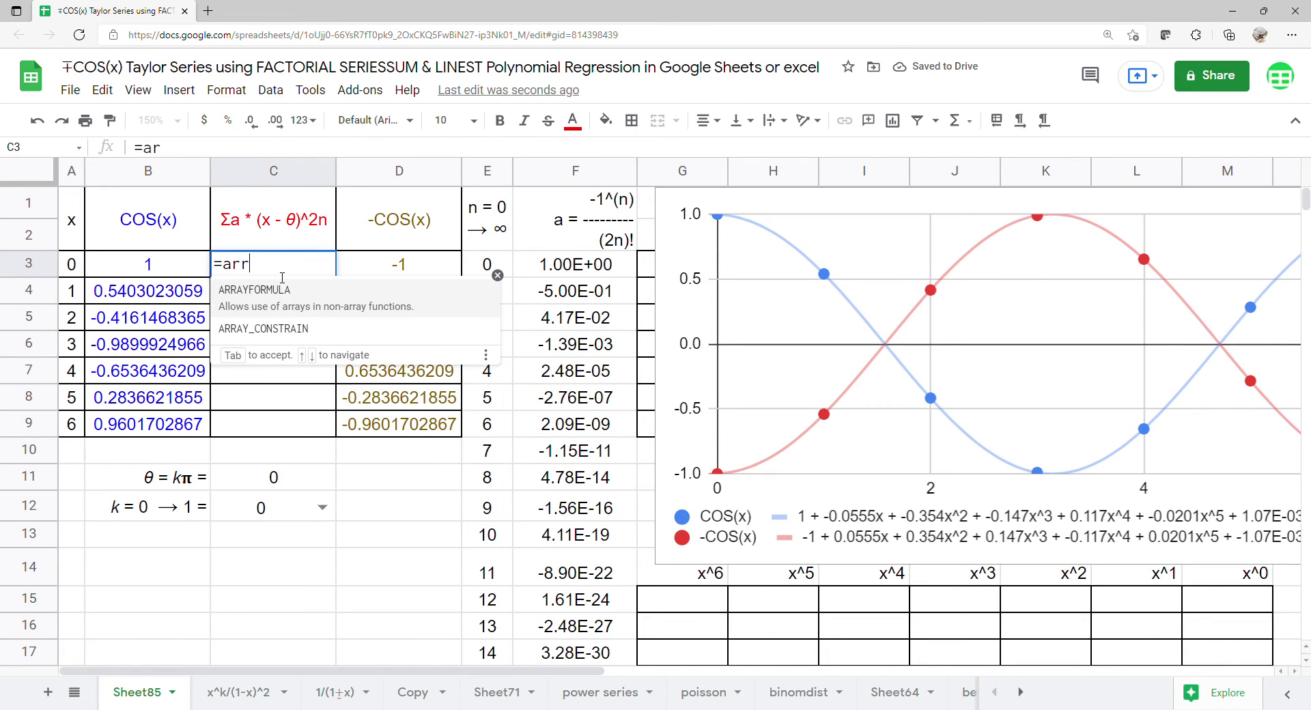
key("Tab")
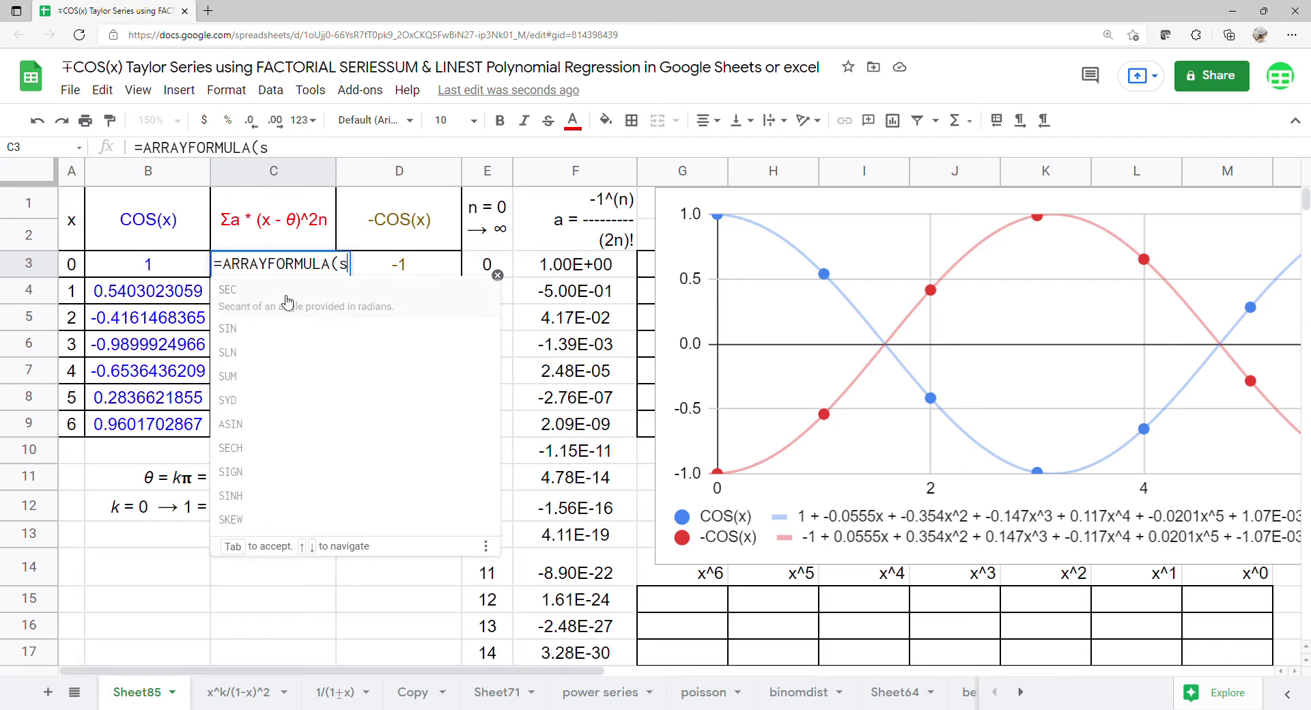
type("ser")
key("Tab")
left_click_drag(73, 269, 81, 433)
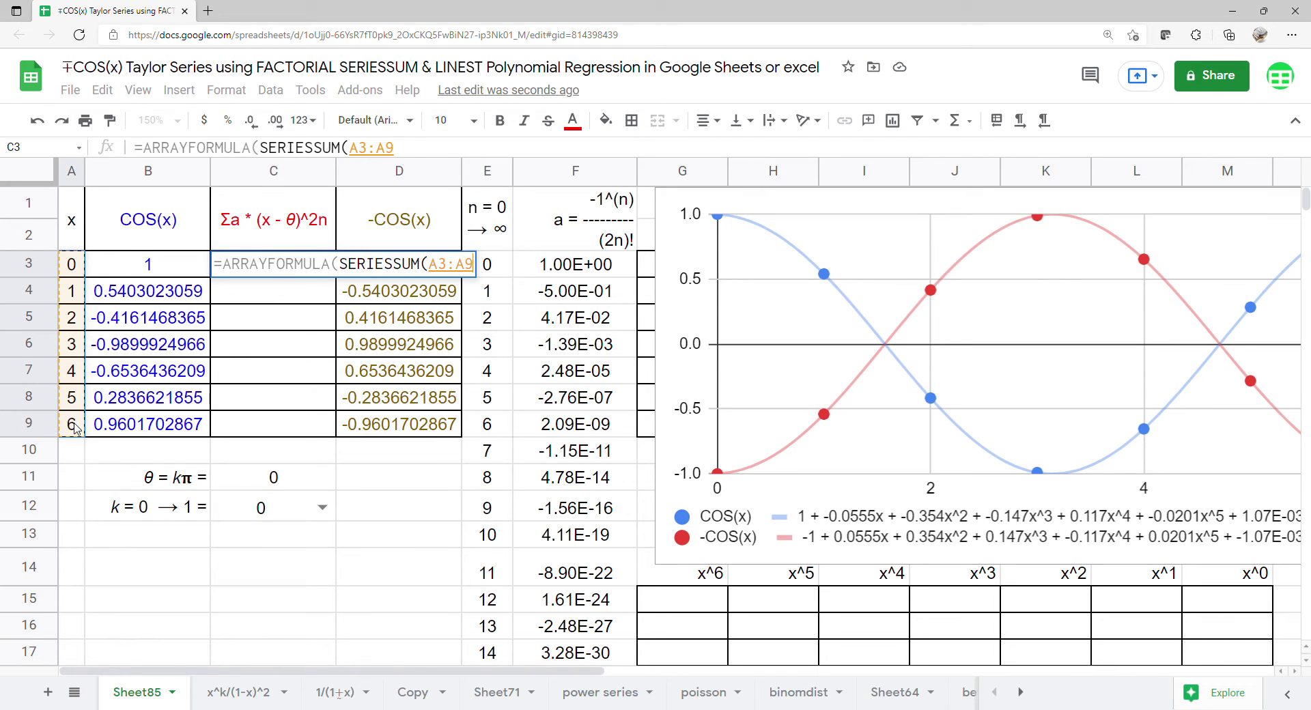
type(",")
key("BackSpace")
type("-")
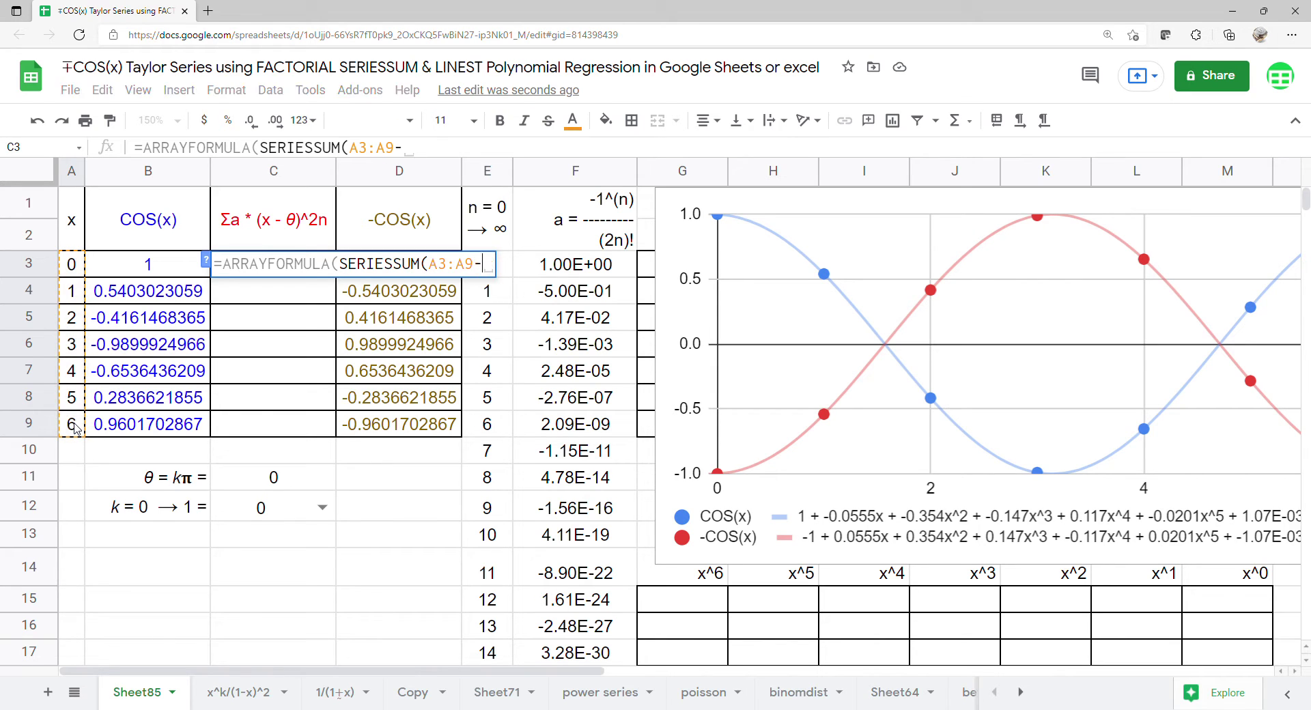
left_click(250, 482)
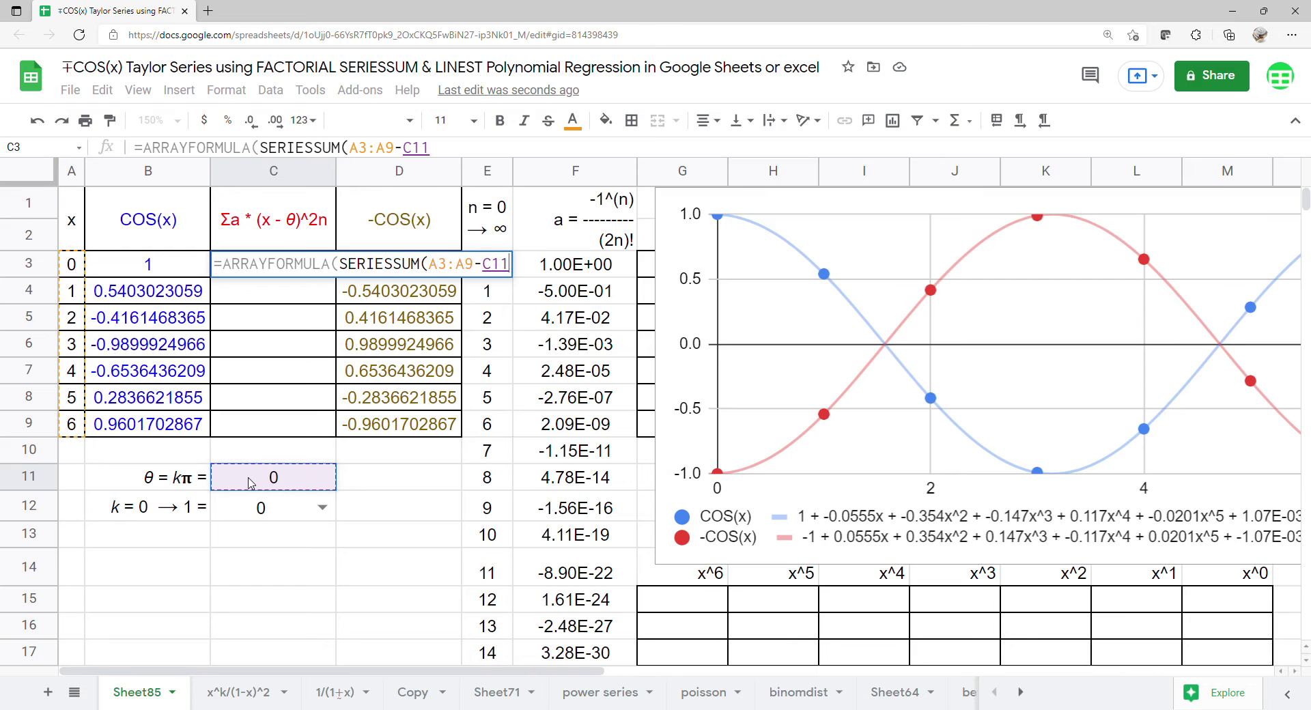
type(",0")
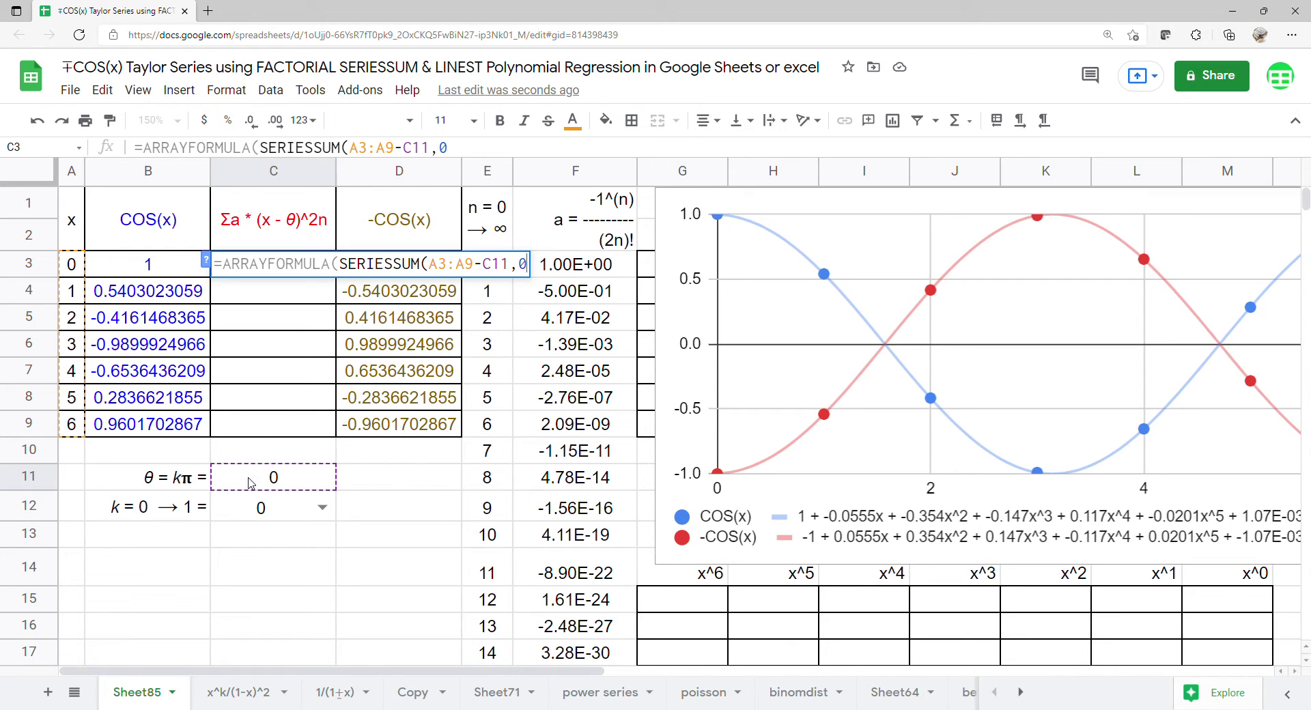
type(",2,")
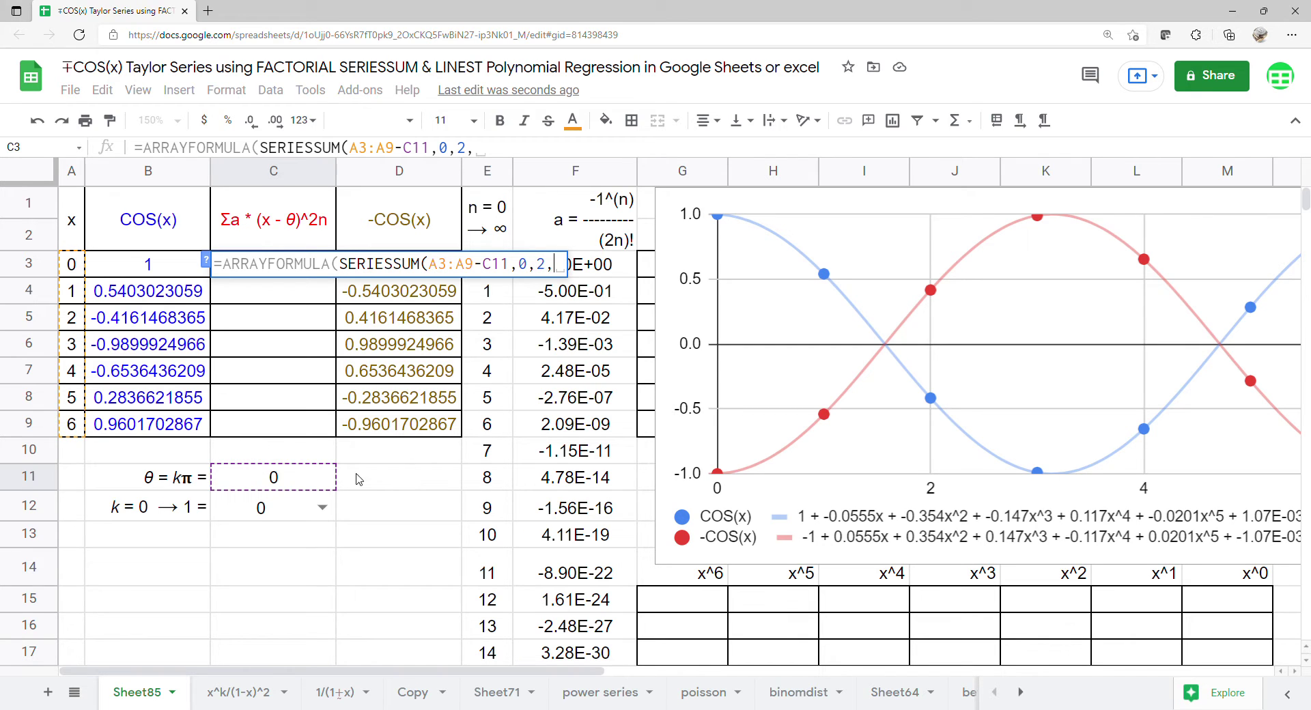
left_click_drag(590, 266, 560, 654)
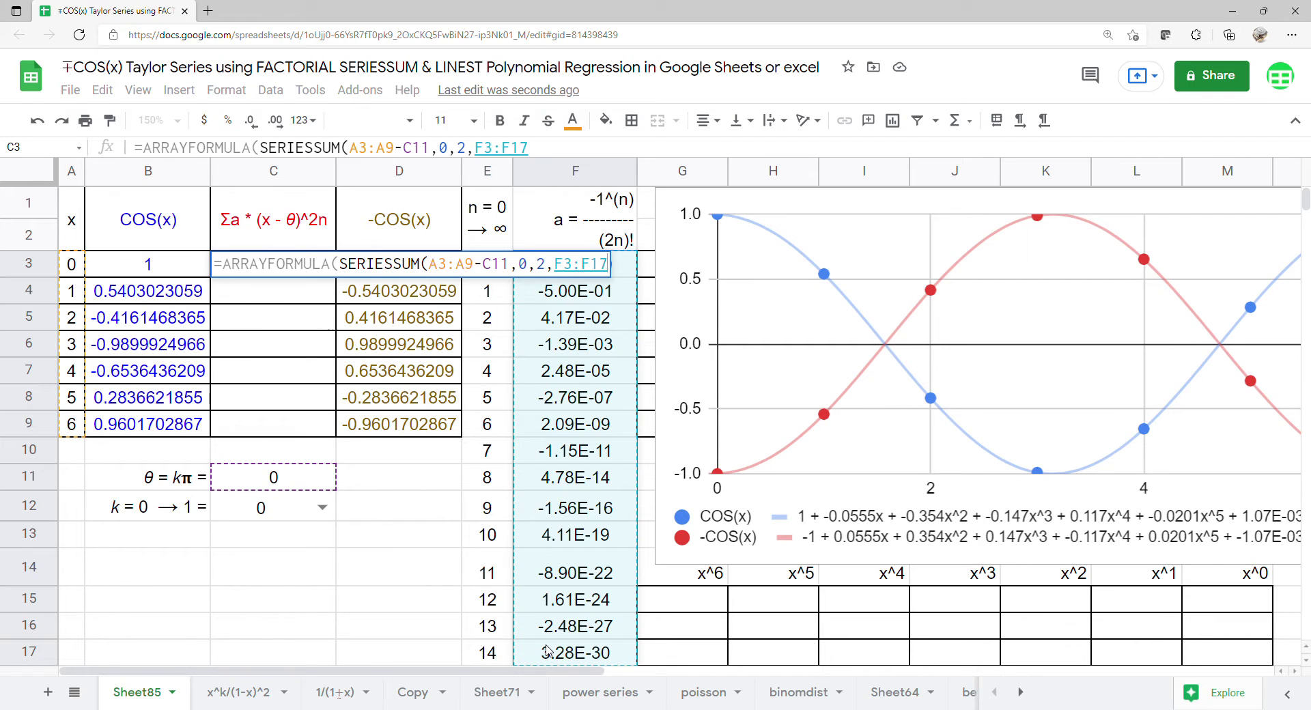
key("Return")
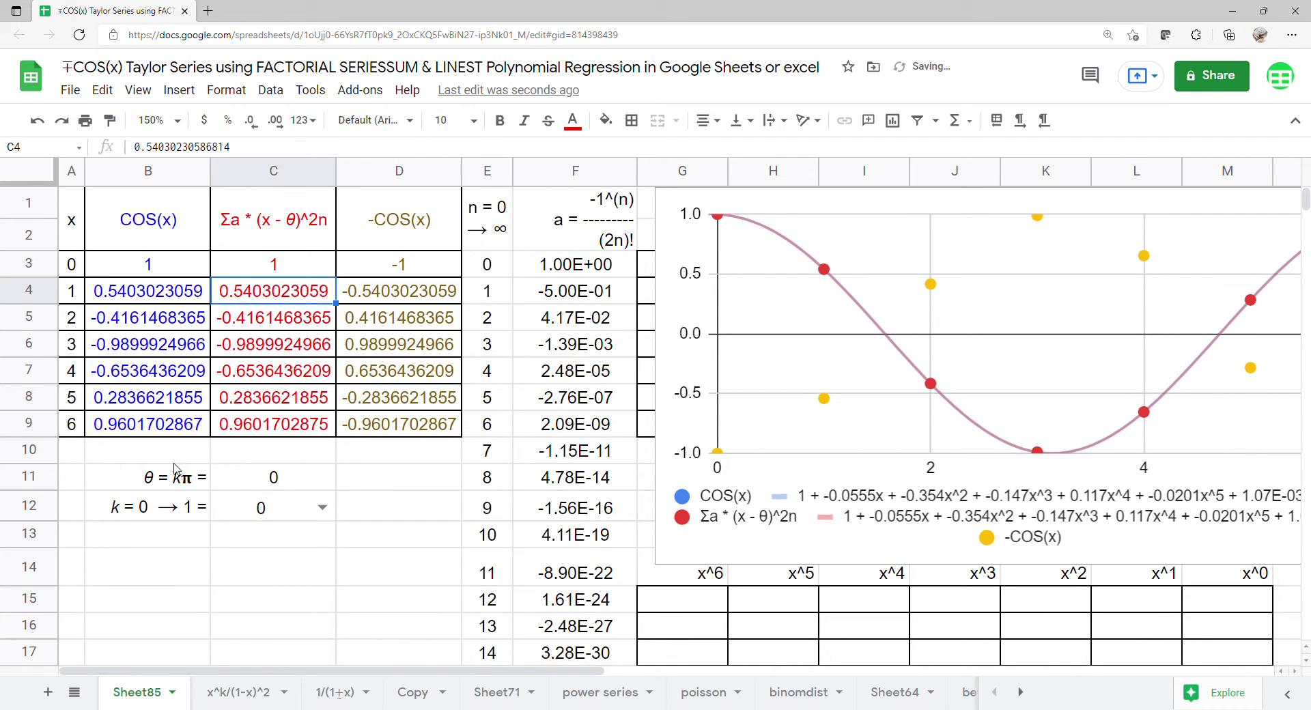
Select B1:C9 to compare COS(x) with the series sums, and move the chart so it begins near the end of column C
left_click_drag(148, 212, 251, 429)
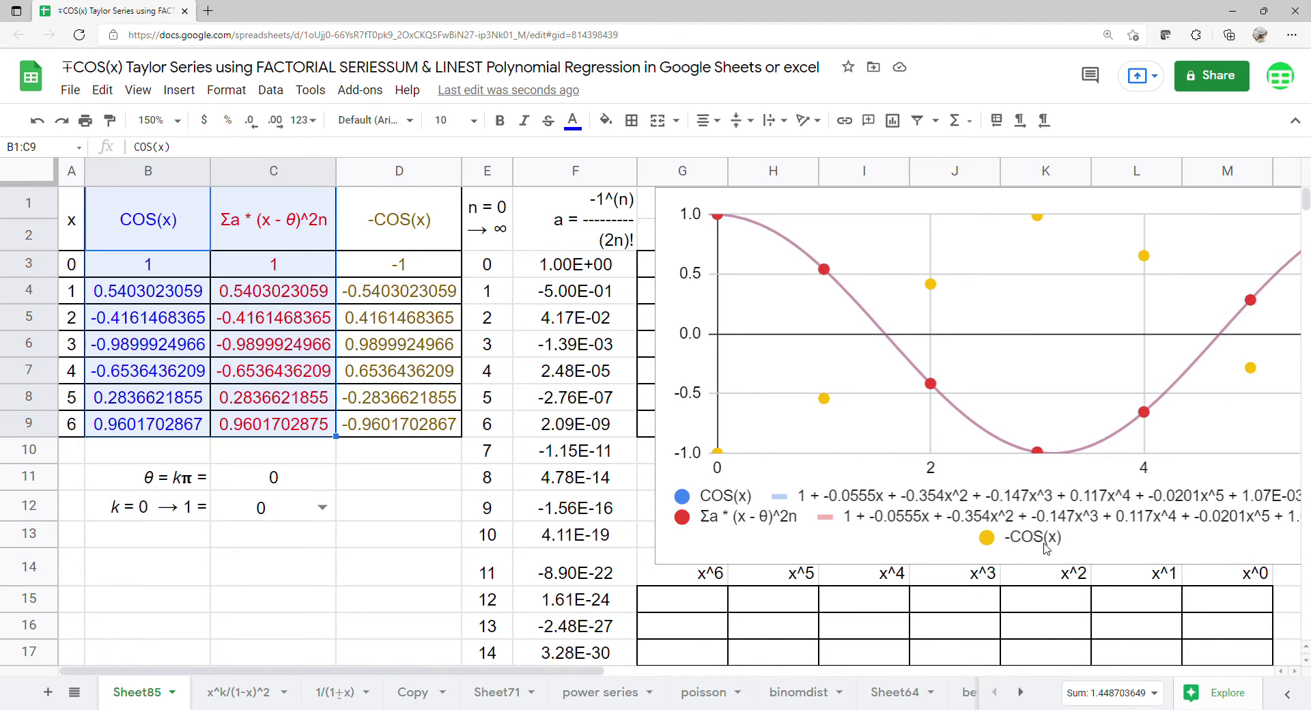
left_click_drag(1038, 368, 710, 334)
Open the chart's series customization and turn on trendlines for all series
left_click(1041, 202)
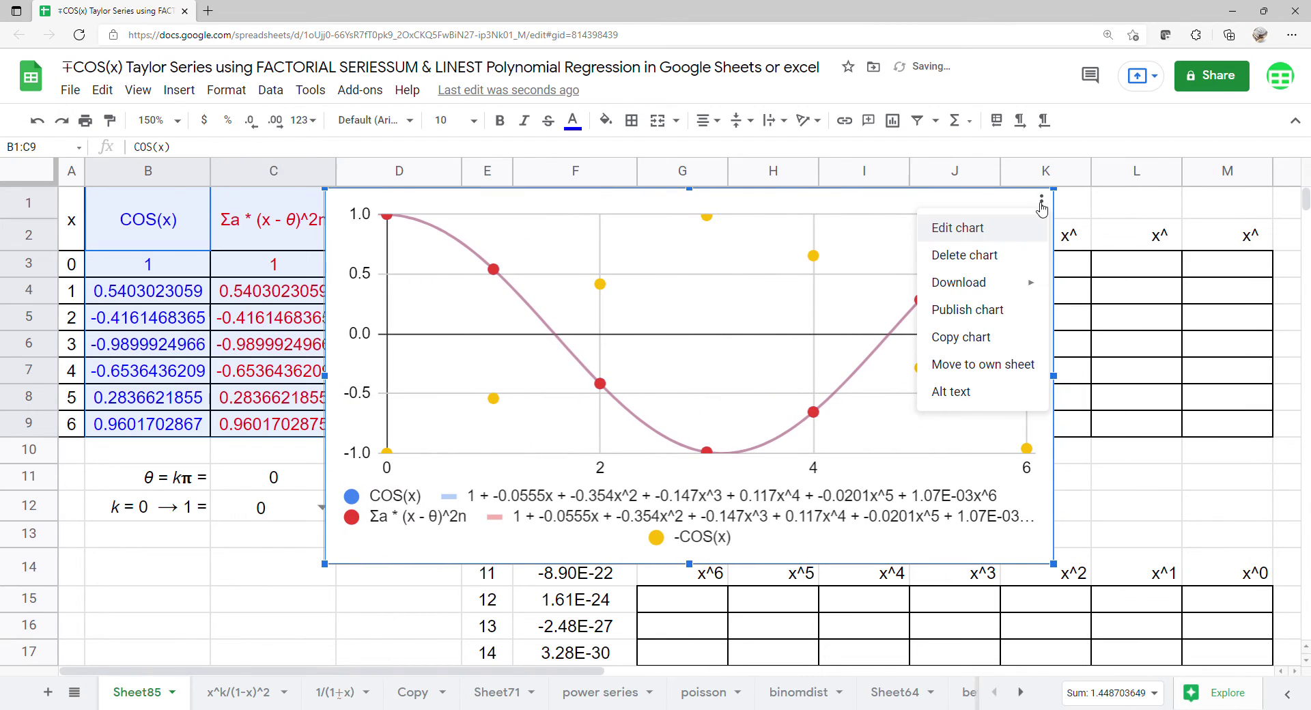
left_click(1002, 232)
left_click(1239, 179)
left_click(1119, 321)
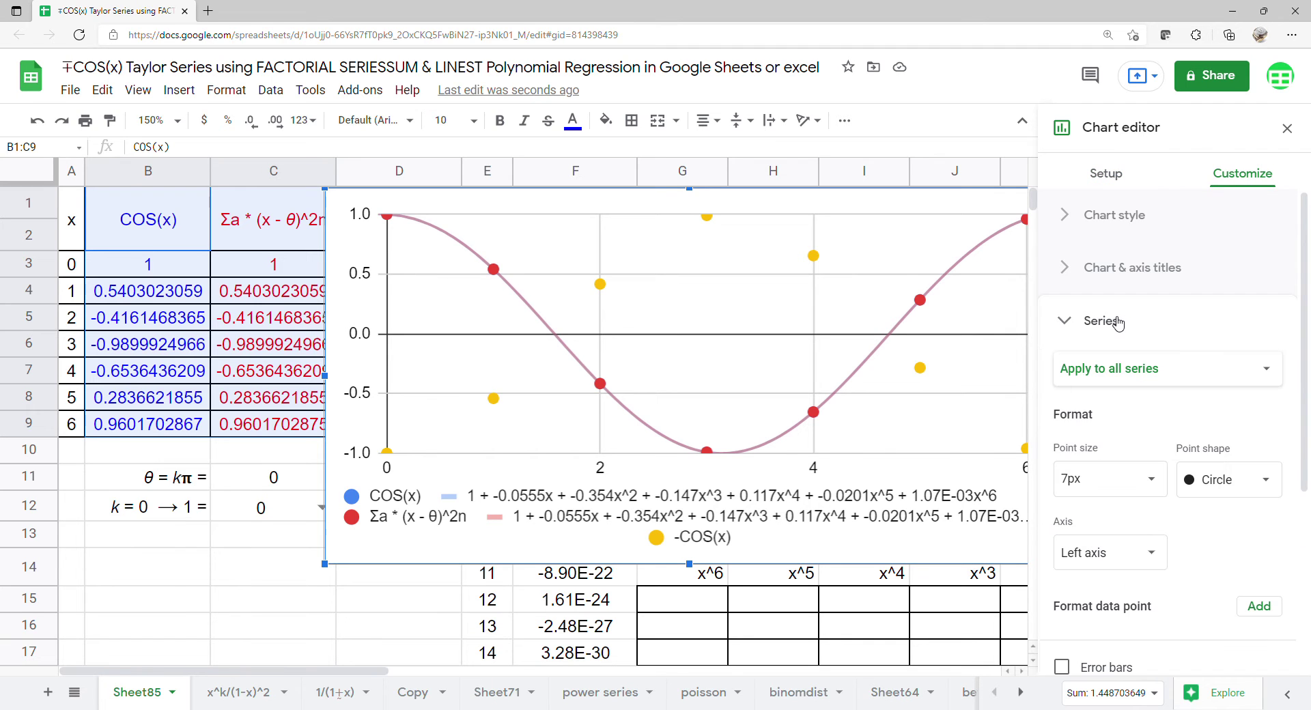
scroll(1133, 417, "down", 2)
left_click(1117, 572)
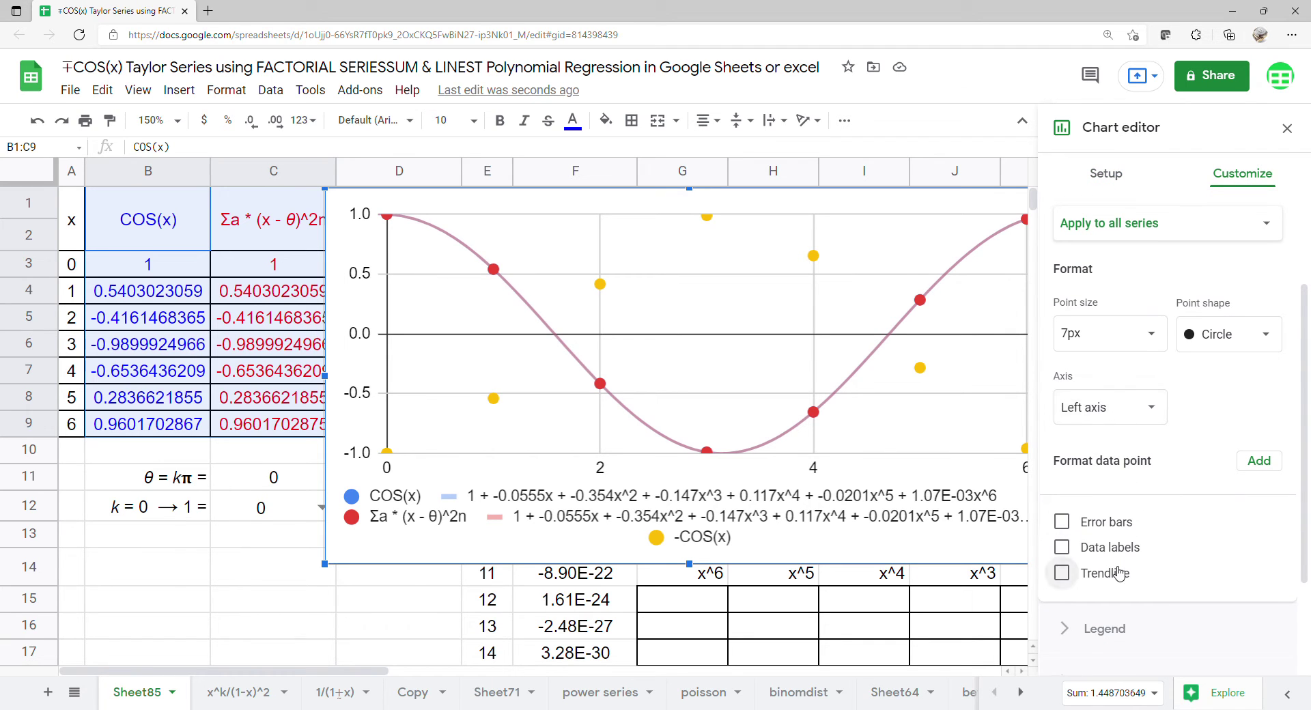
scroll(1136, 529, "down", 3)
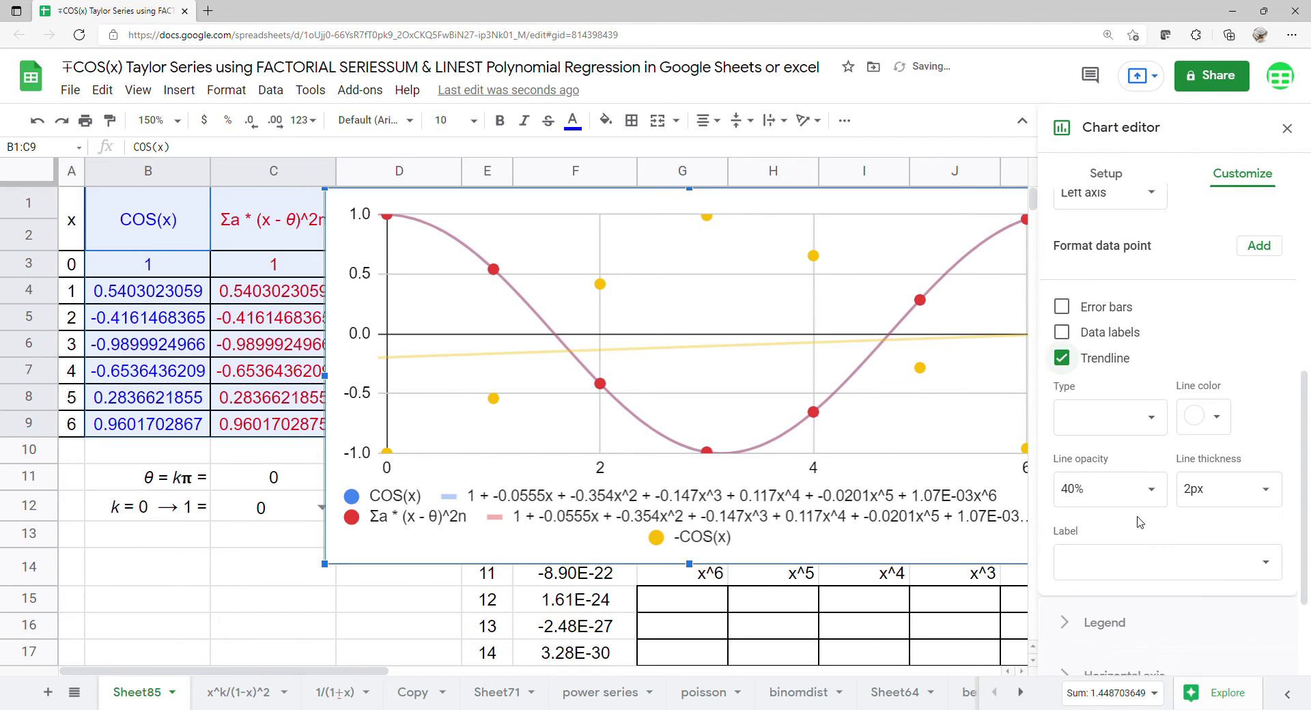
Set the trendline type for all series to Polynomial
left_click(1148, 417)
left_click(1119, 466)
scroll(1134, 437, "down", 1)
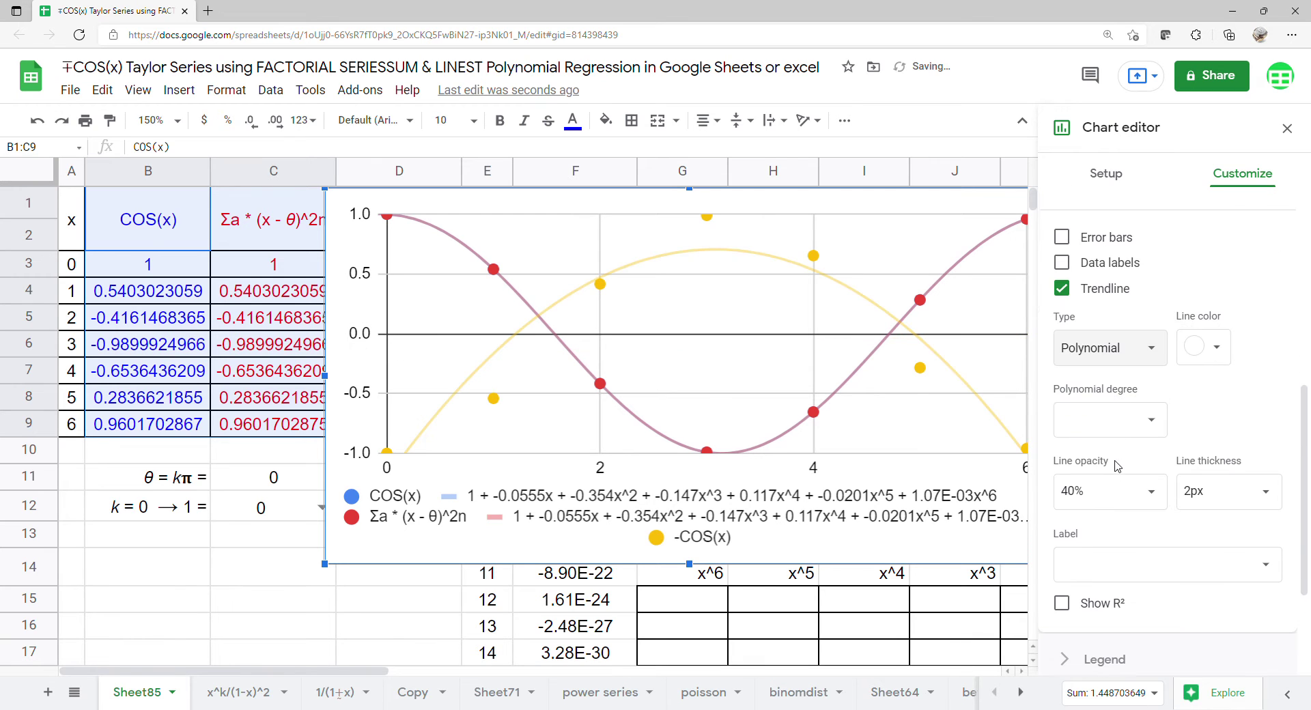
Set the trendlines' polynomial degree to 6 for all series and label them with their equations
left_click(1137, 418)
left_click(1090, 533)
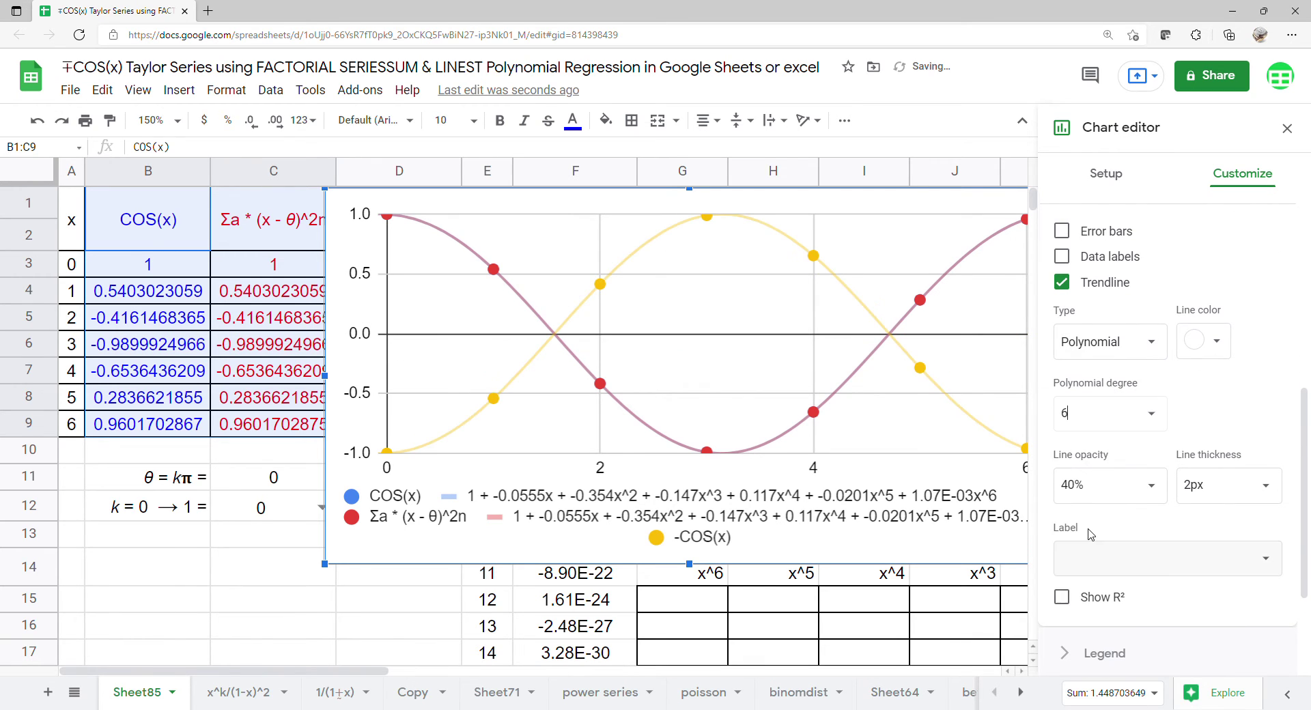
left_click(1256, 567)
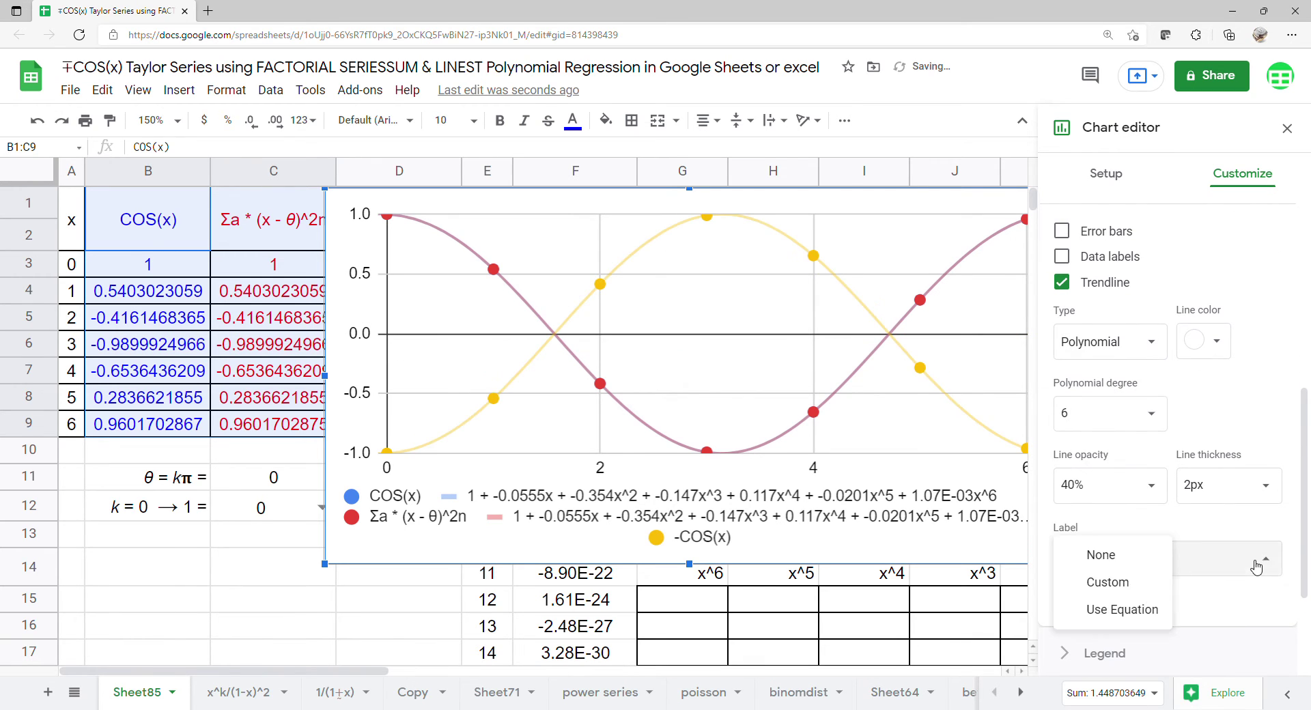
left_click(1158, 609)
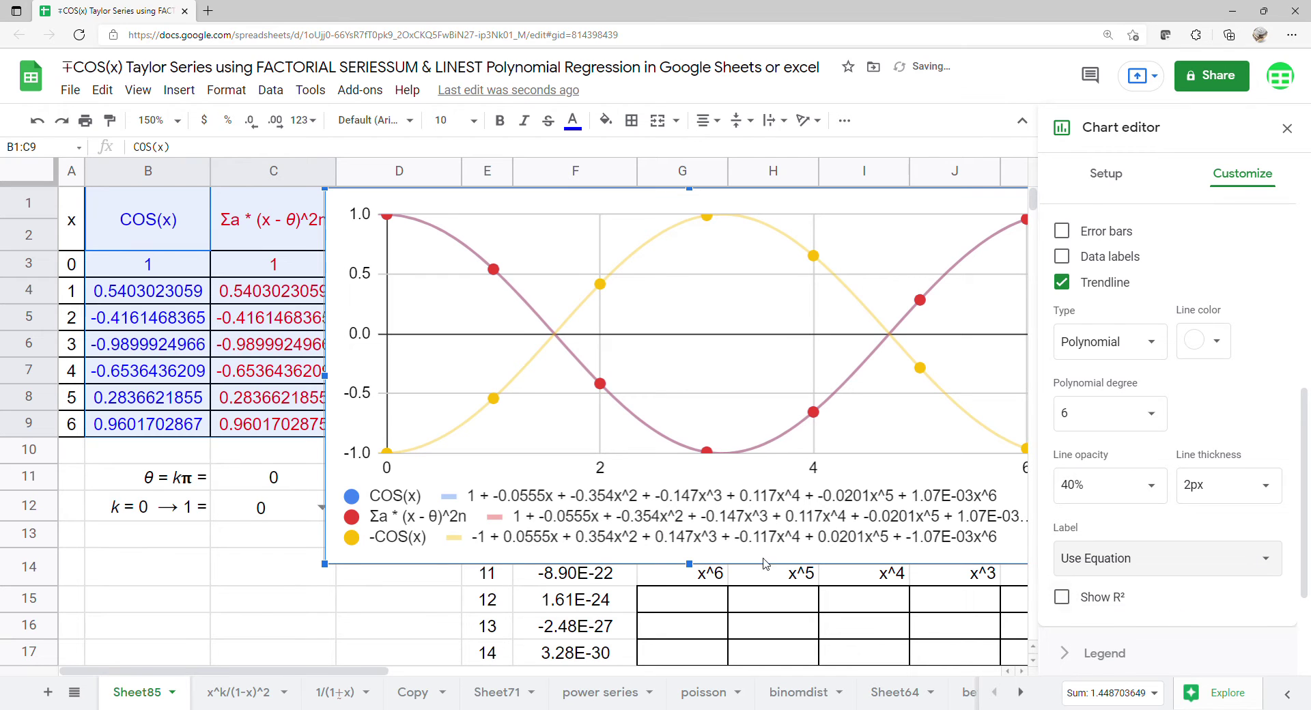
Close the chart editor, widen the chart to the end of column K, and move it just past column M
left_click(1286, 129)
left_click(639, 284)
left_click_drag(1054, 376, 1087, 377)
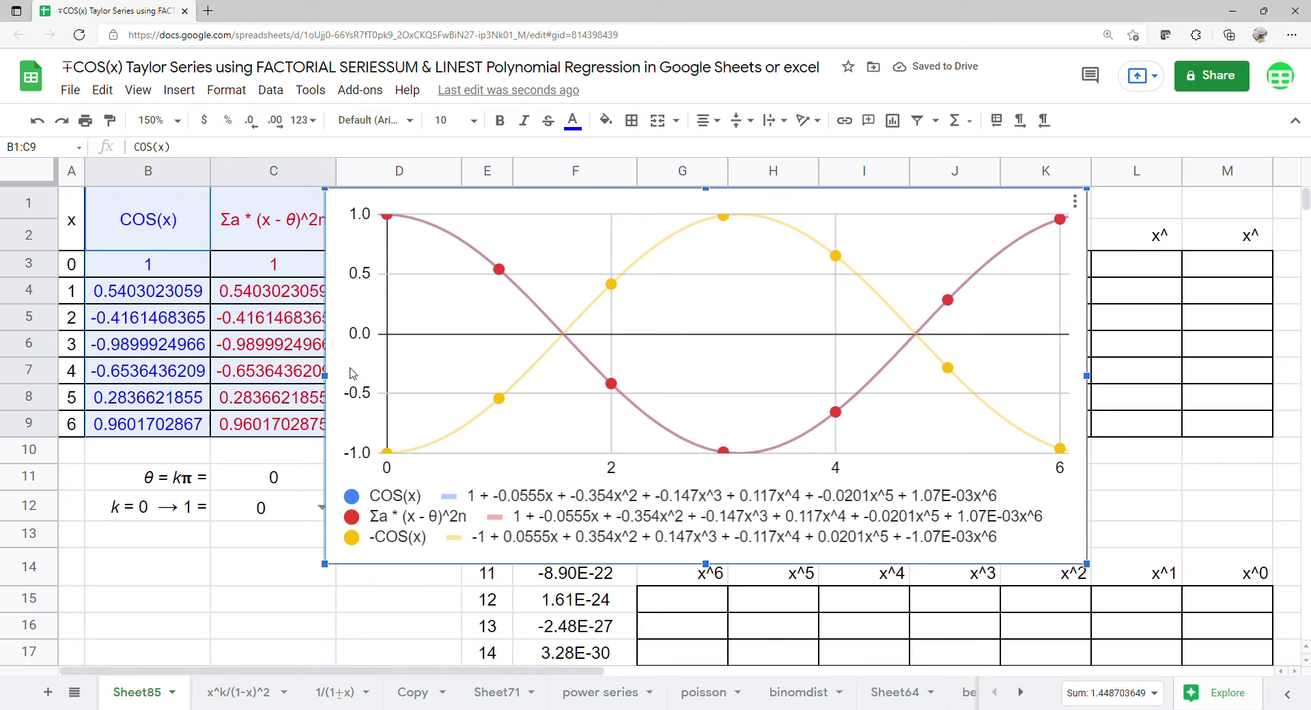
left_click_drag(342, 380, 1300, 376)
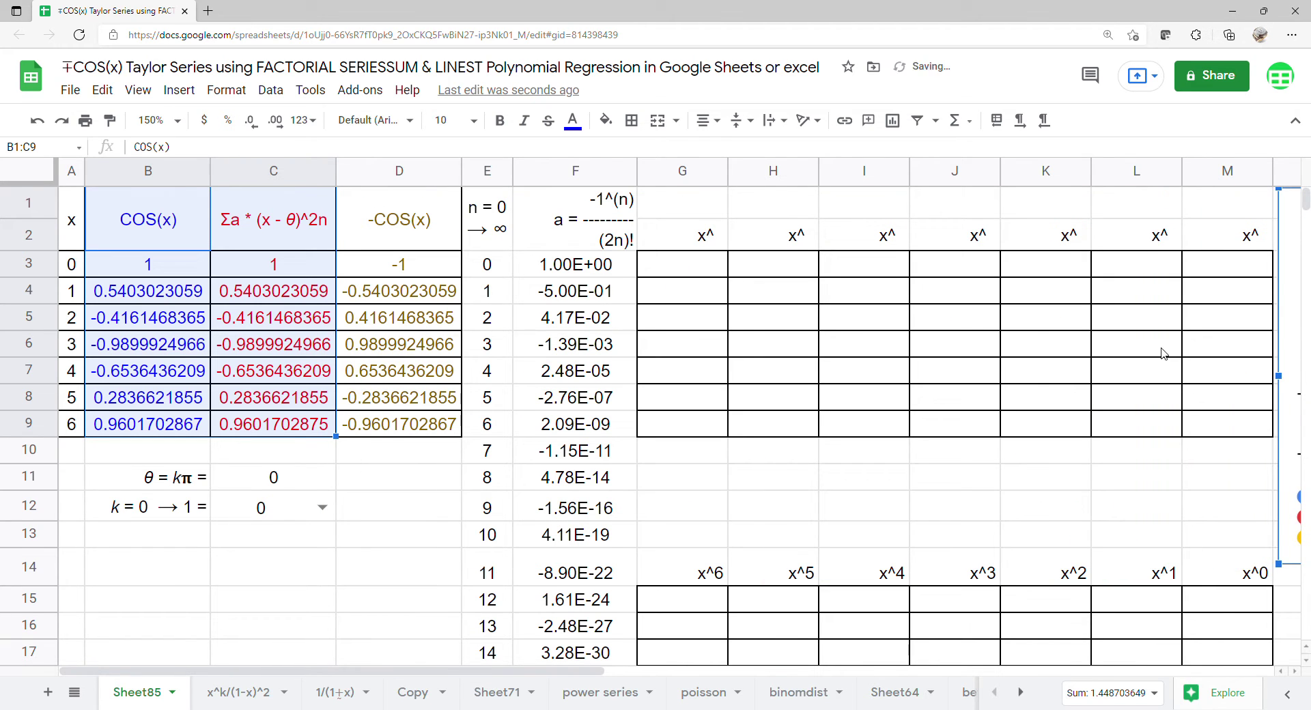
Fill the exponent row from G1 across with =TRANSPOSE(E3:E9)
left_click(698, 217)
type("=tra")
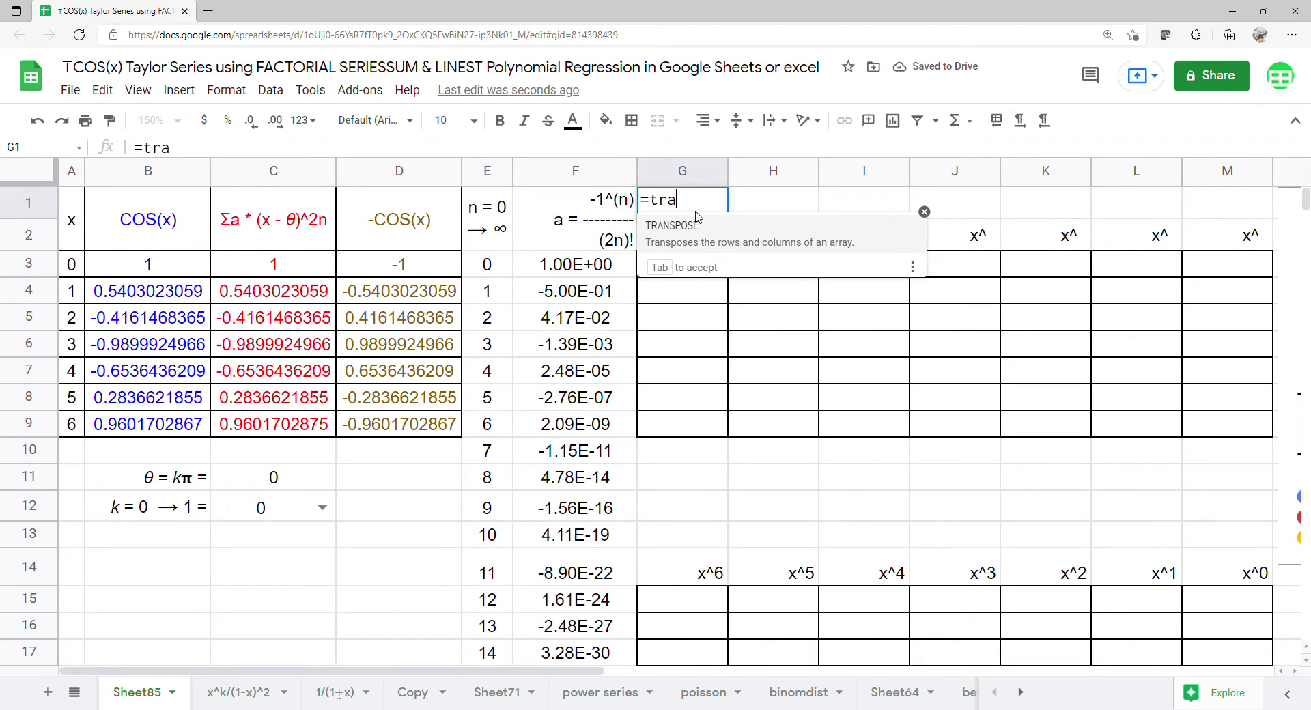
key("Tab")
left_click_drag(475, 267, 482, 437)
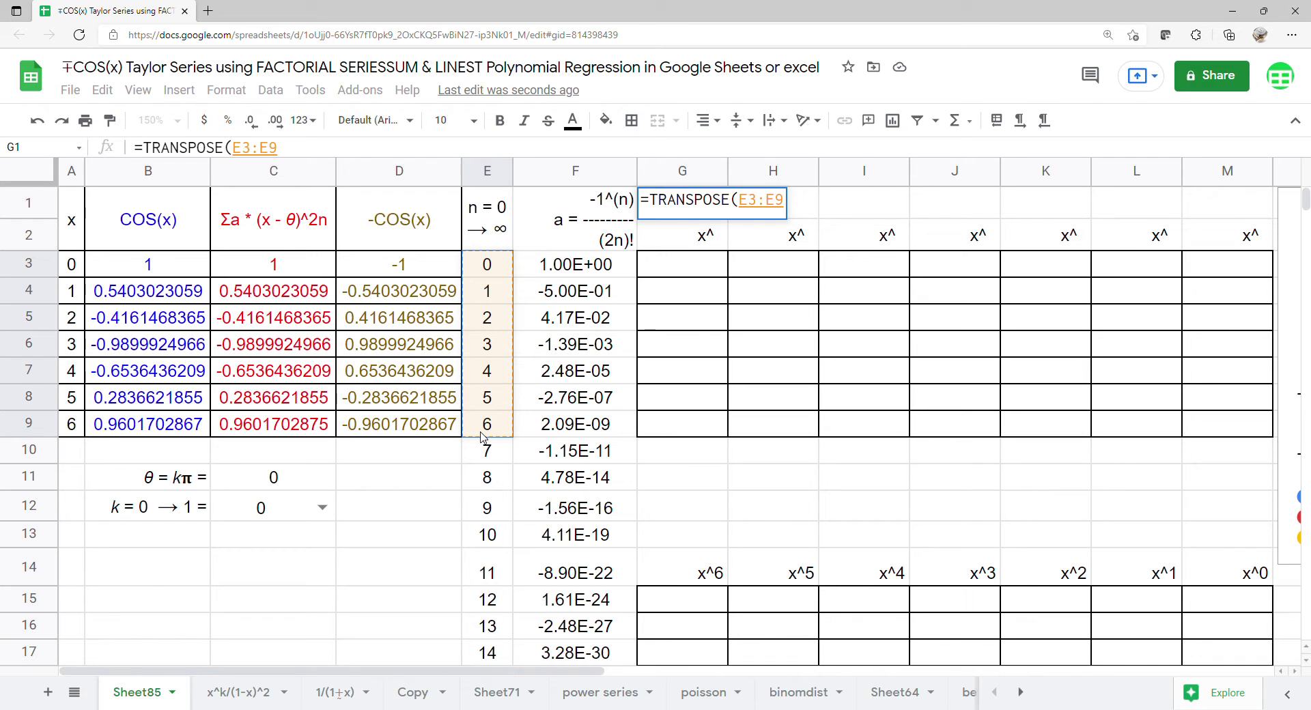
key("Return")
key("Down")
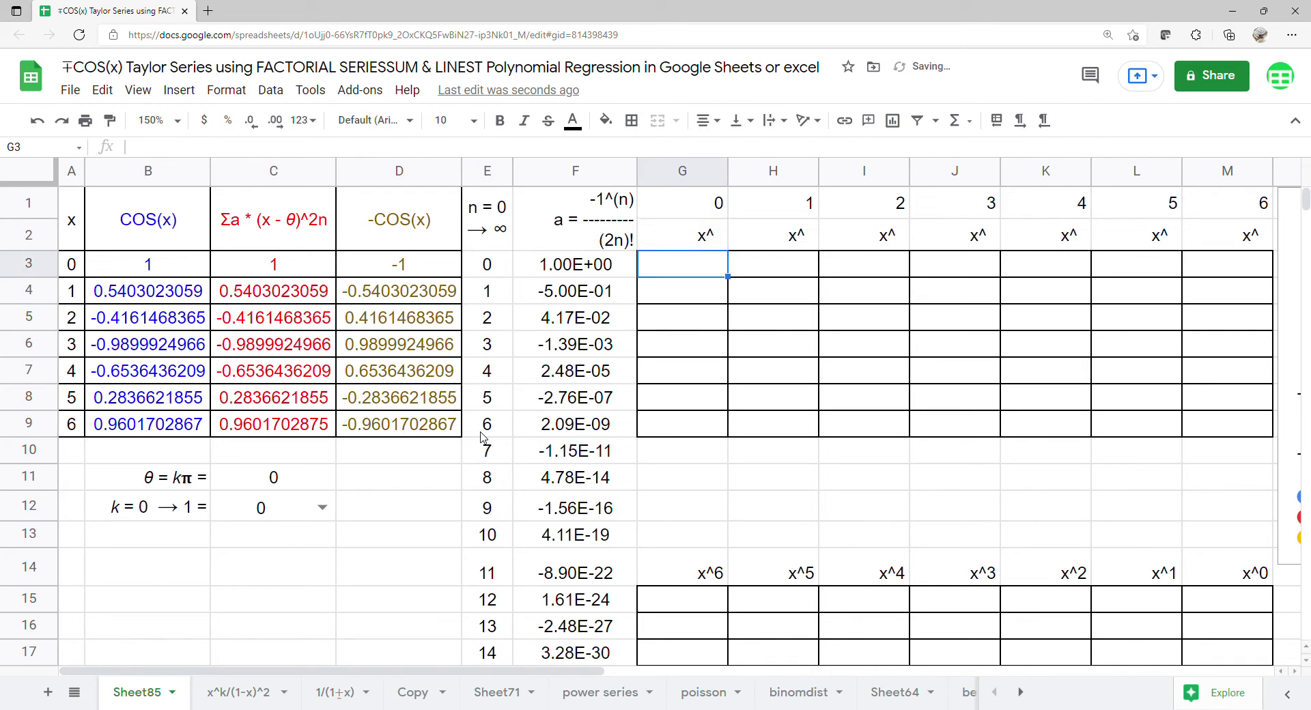
Fill the table of x powers from G3 with =ARRAYFORMULA(ARRAYFORMULA(A3:A9^G1:M1))
type("=arr")
left_click(717, 295)
type("arr")
left_click(717, 295)
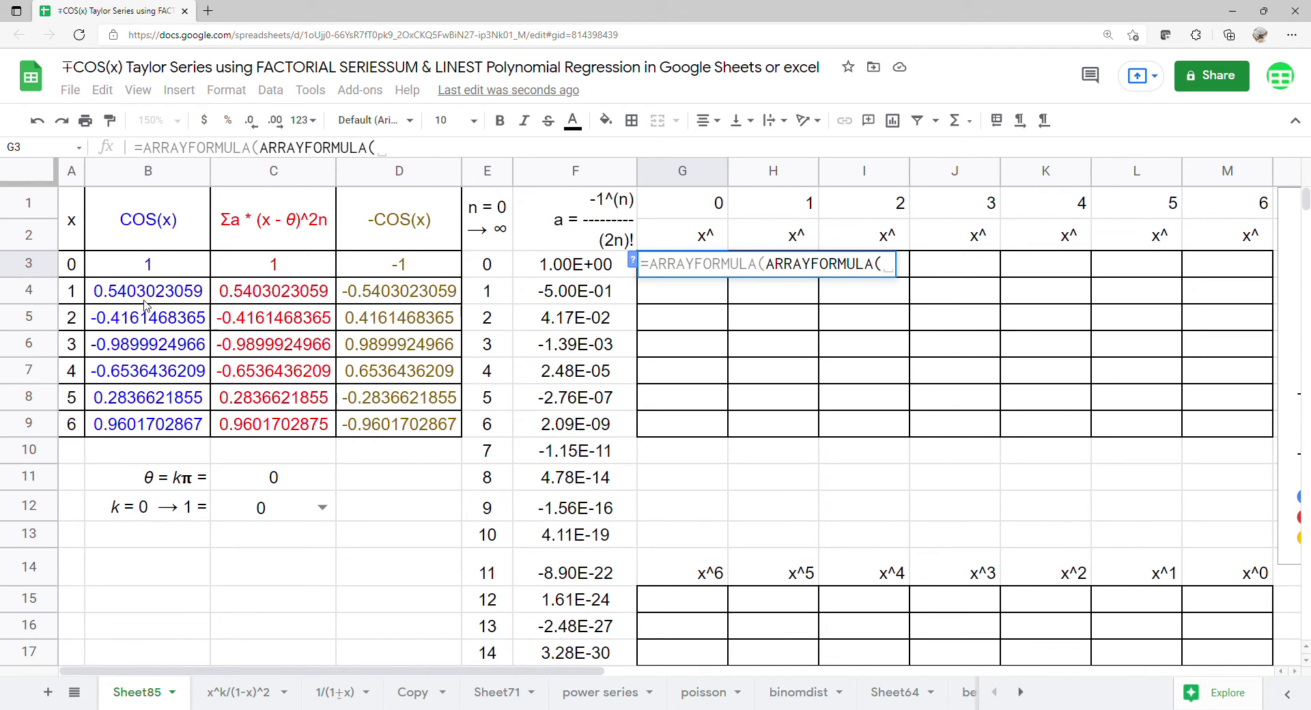
left_click_drag(71, 266, 75, 422)
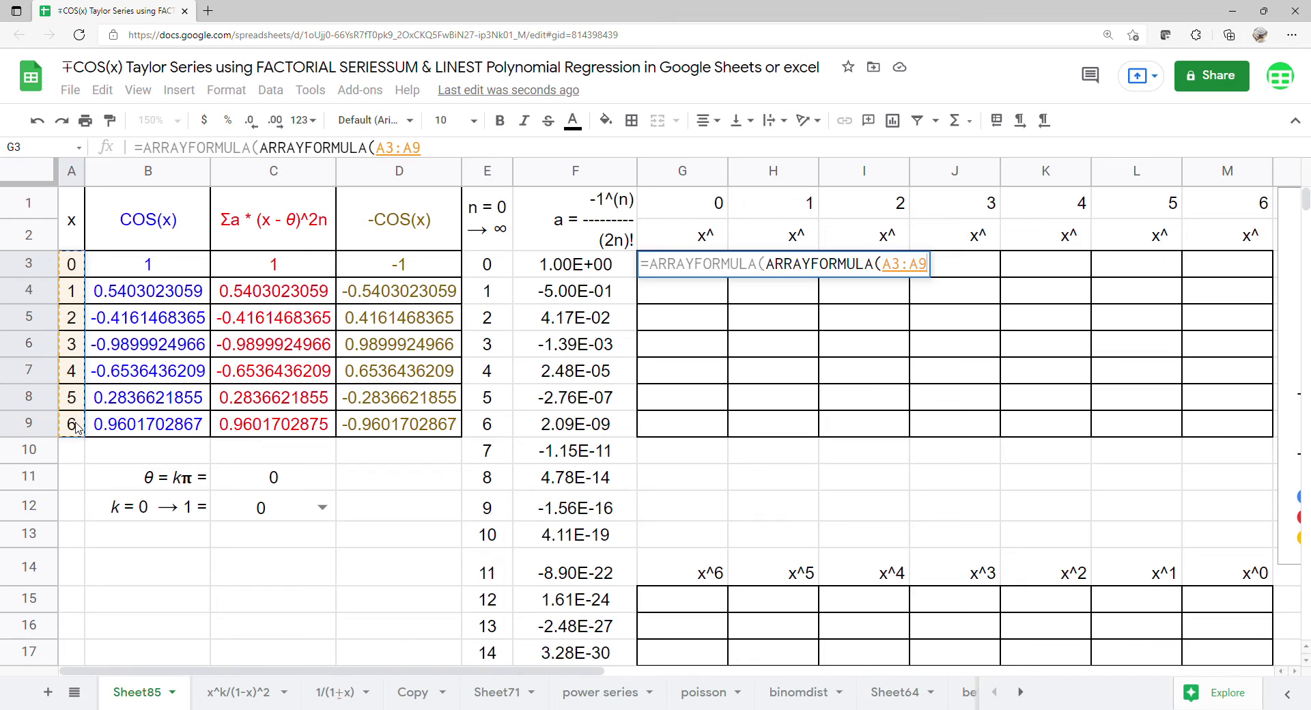
type("^")
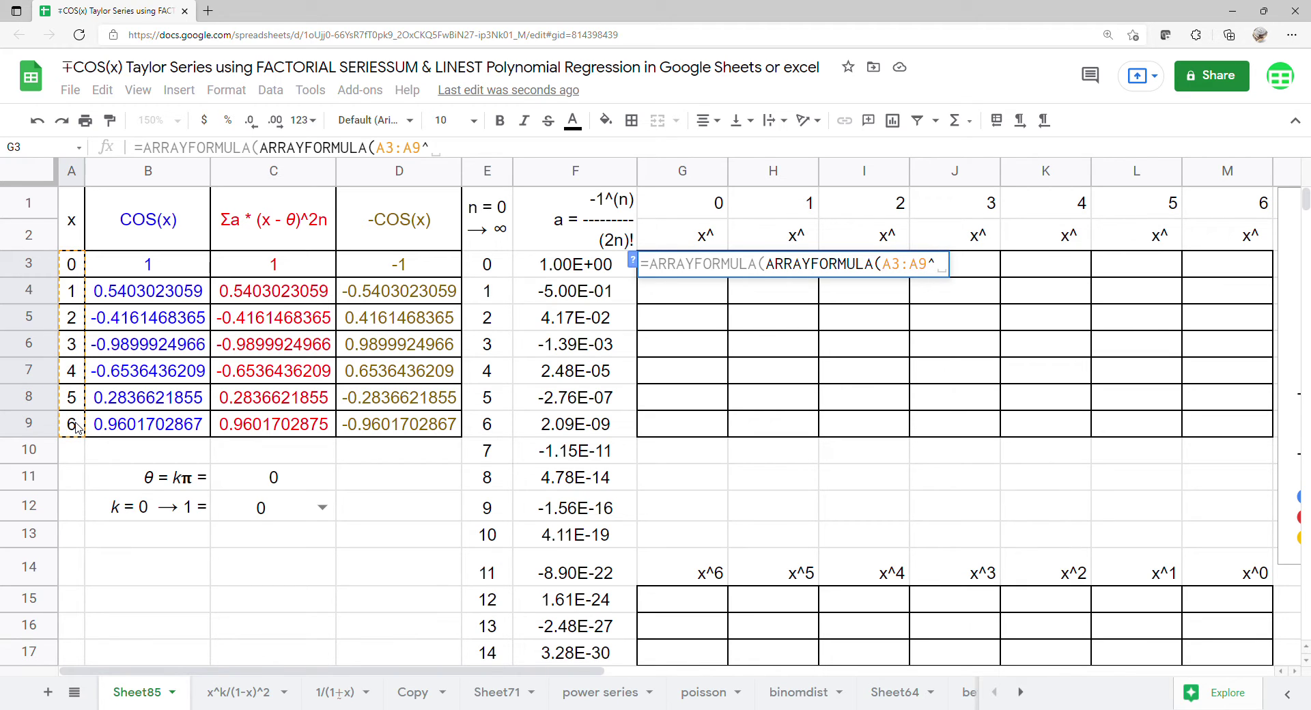
left_click_drag(683, 204, 1212, 208)
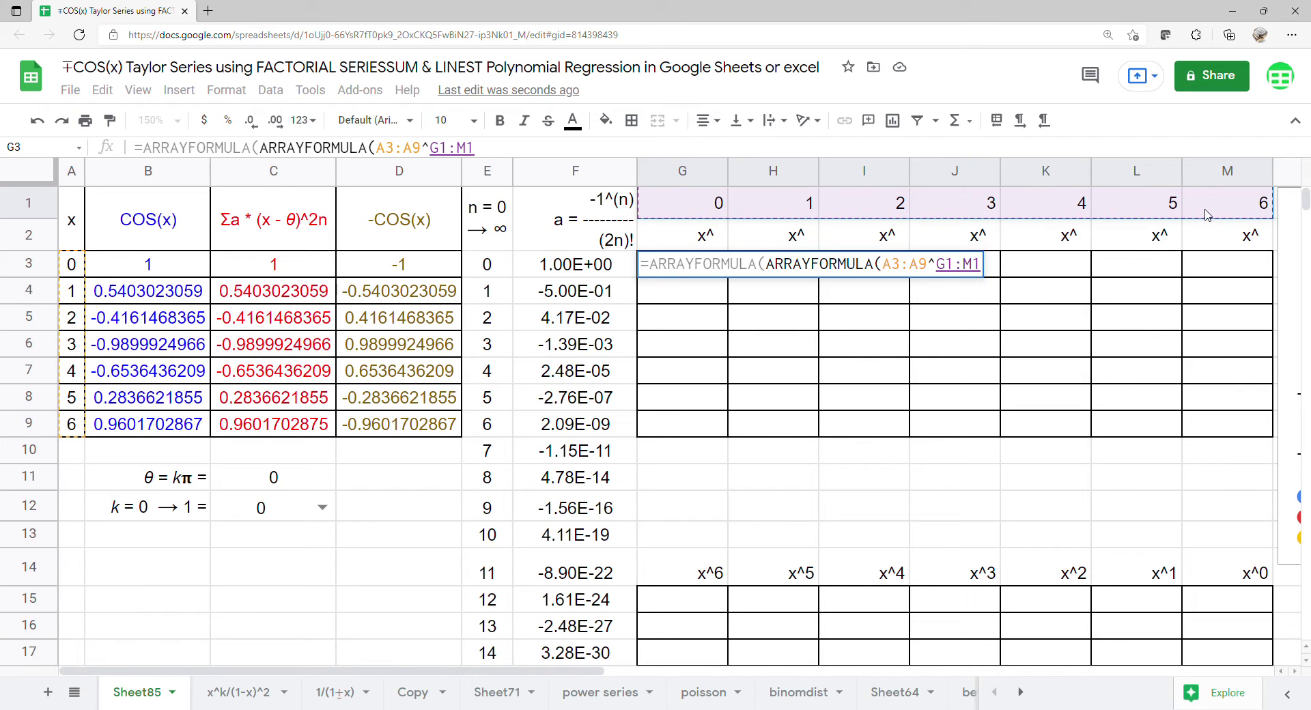
key("Return")
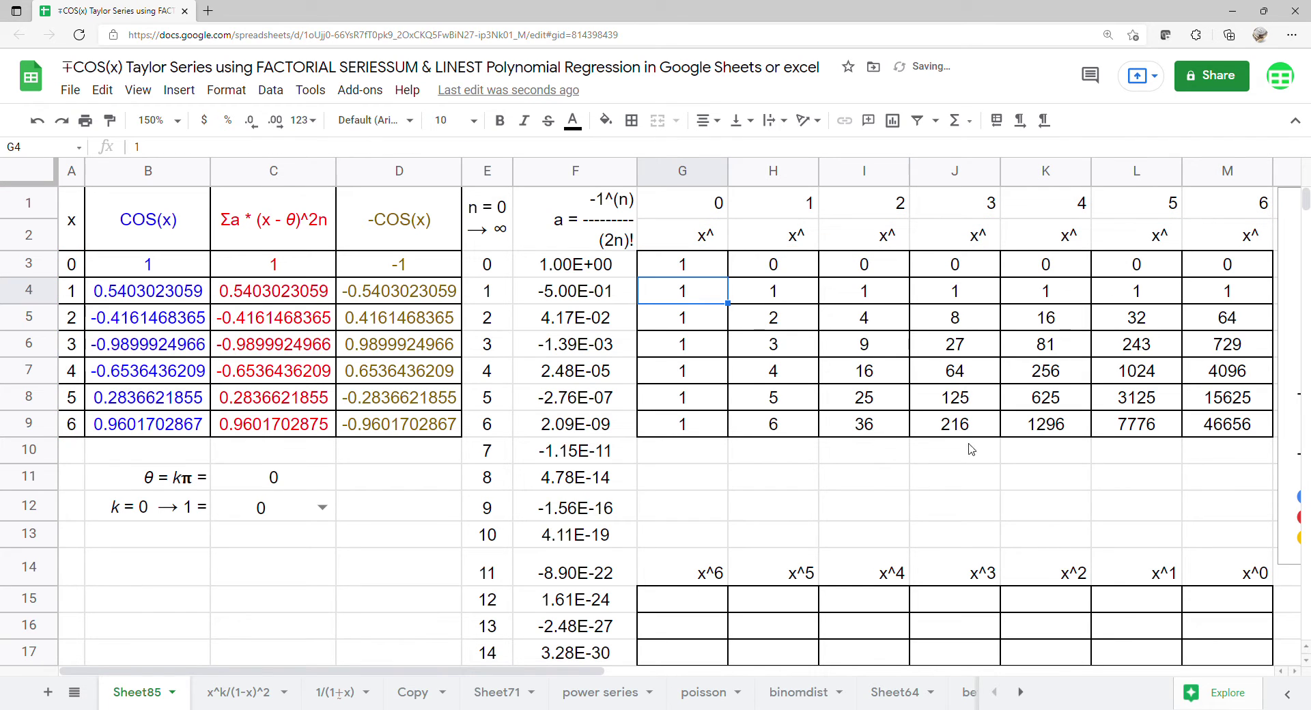
Compute the COS(x) polynomial coefficients in G15 with =LINEST(B3:B9,H3:M9)
left_click(702, 608)
type("=lin")
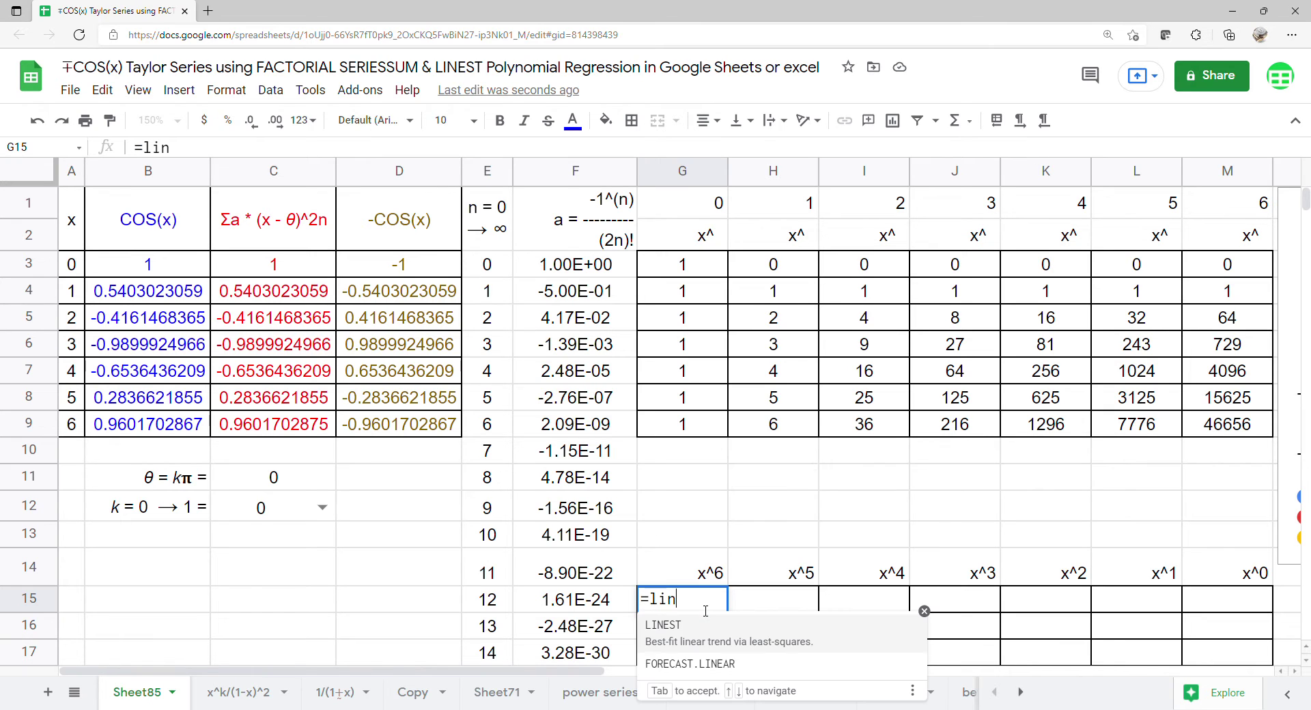
left_click(669, 628)
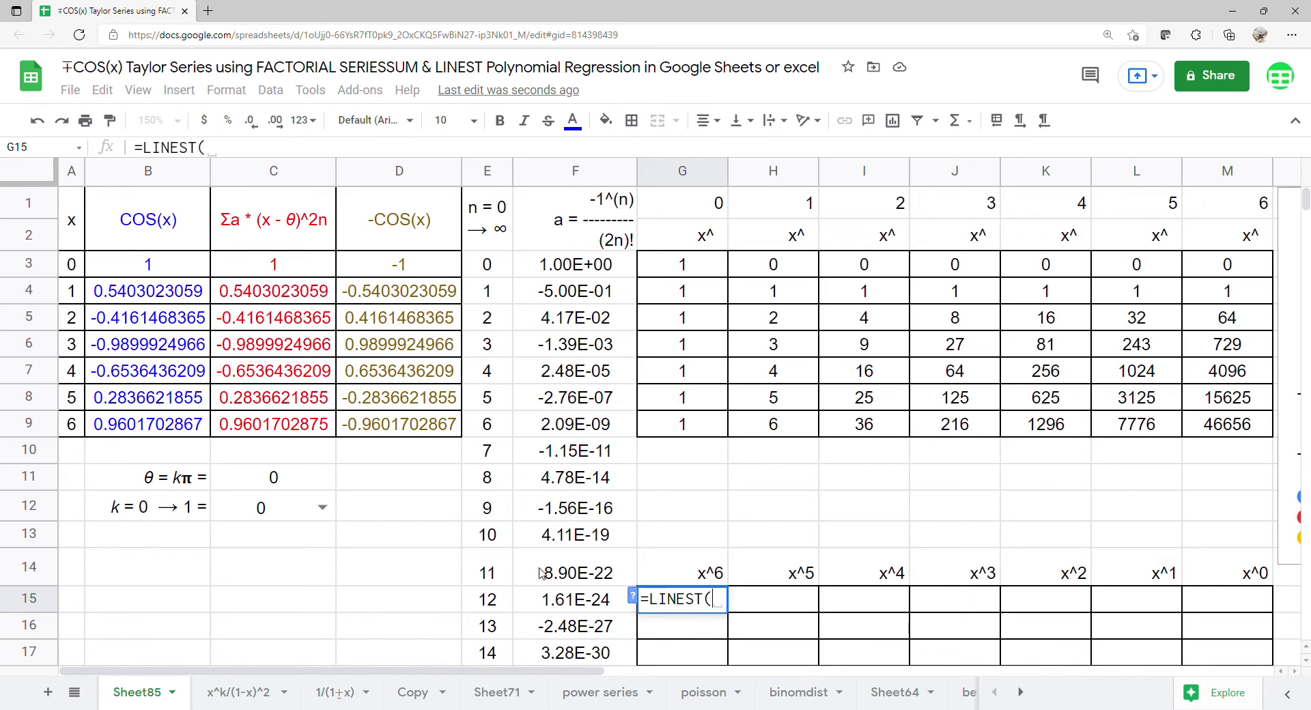
left_click_drag(128, 271, 136, 418)
type(",")
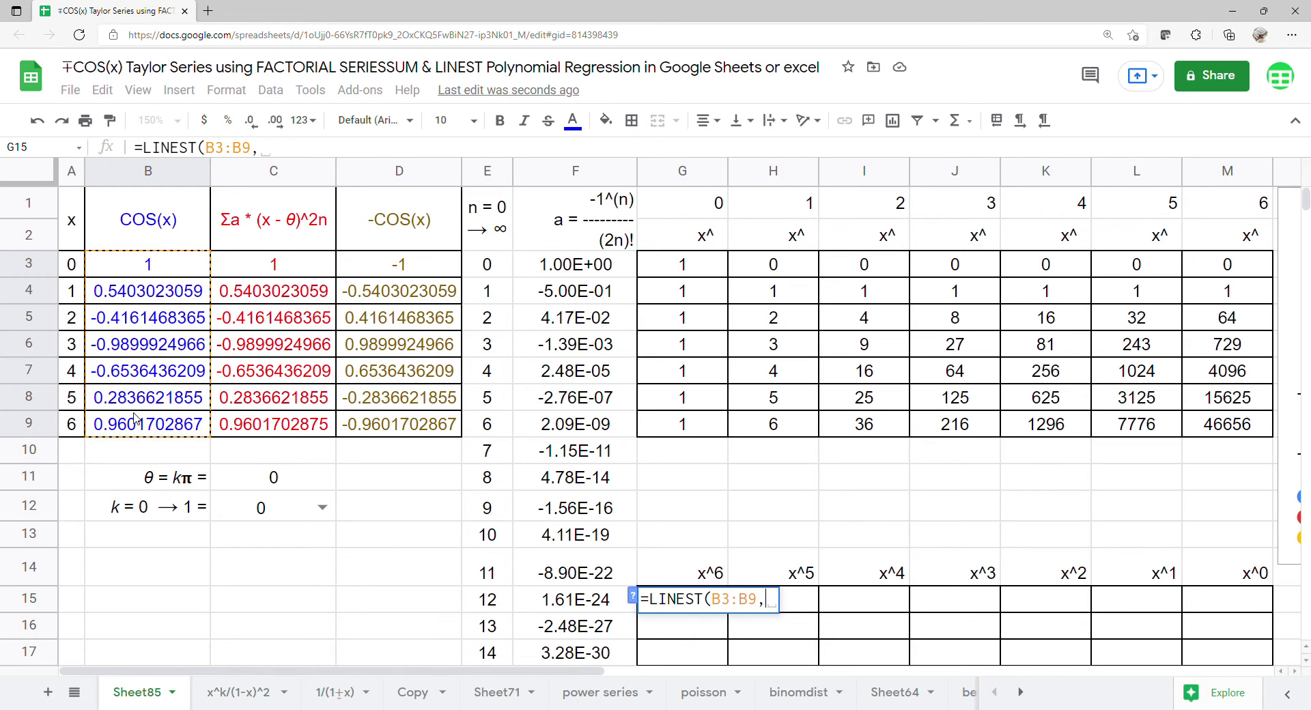
left_click_drag(768, 269, 1216, 423)
key("Return")
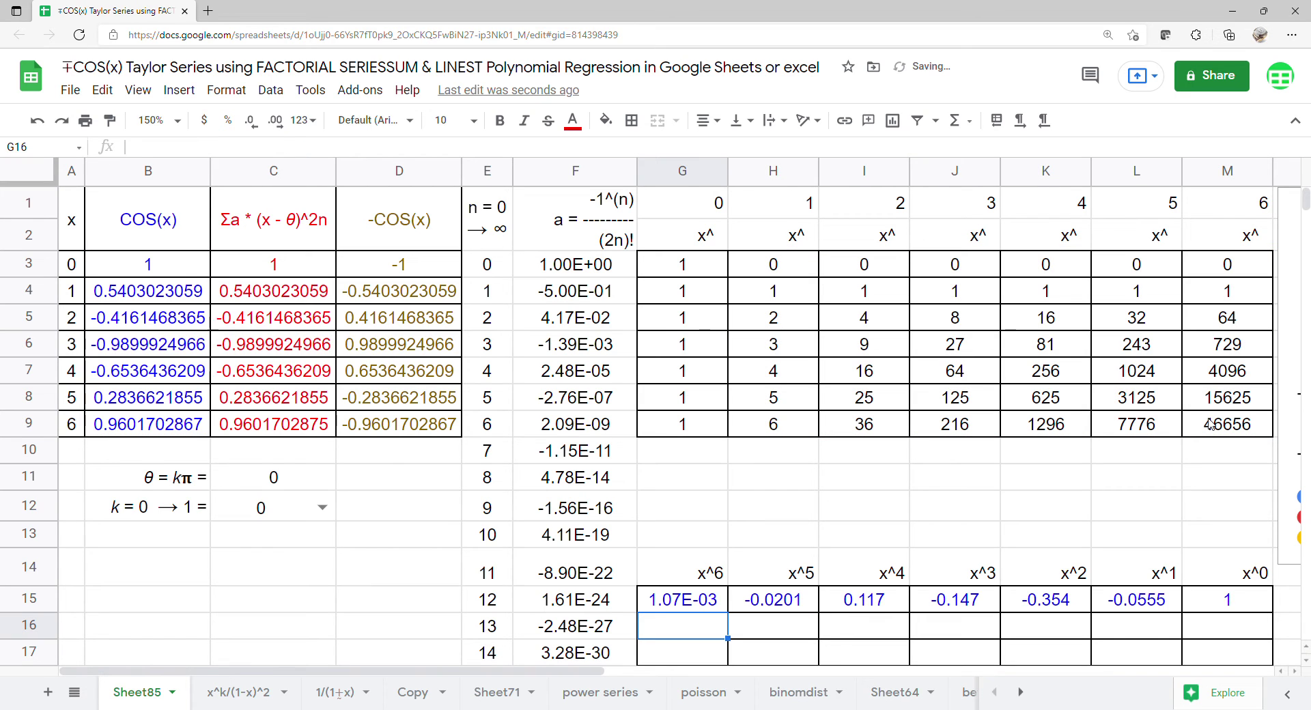
Compute the Taylor series sum's polynomial coefficients in G16 with =LINEST(C3:C9,H3:M9)
type("=")
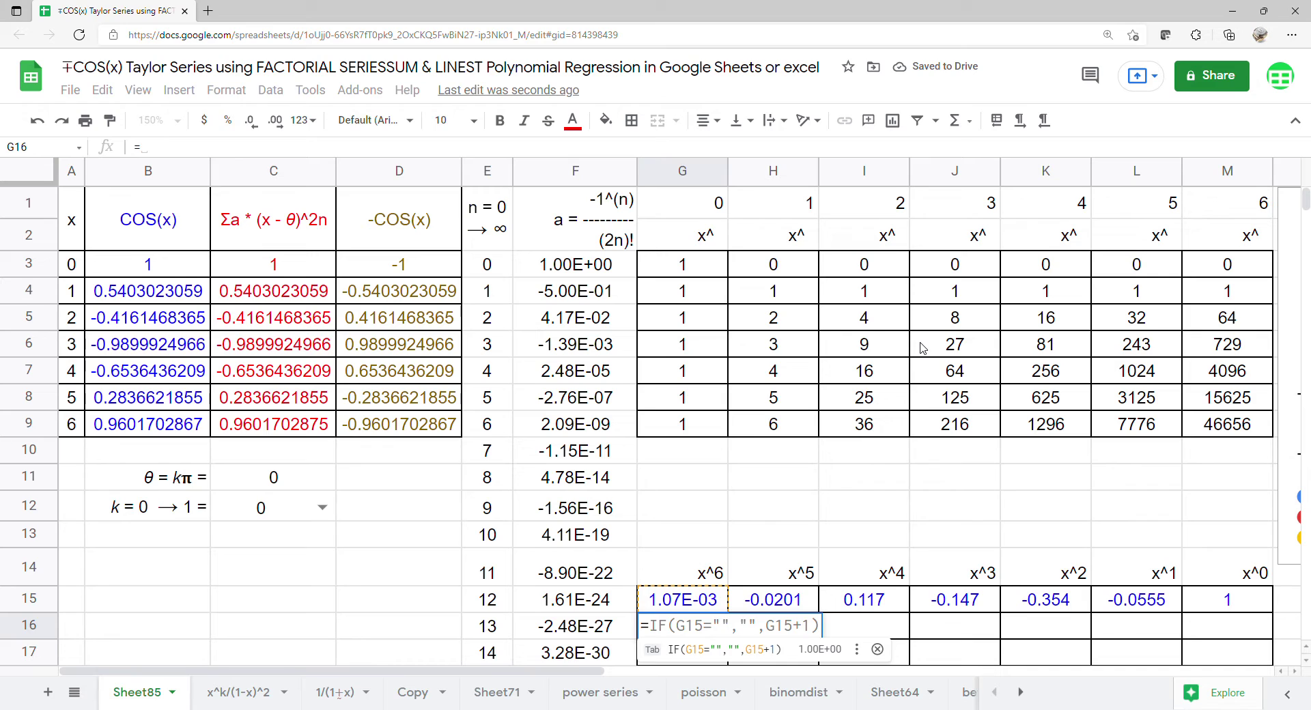
type("li")
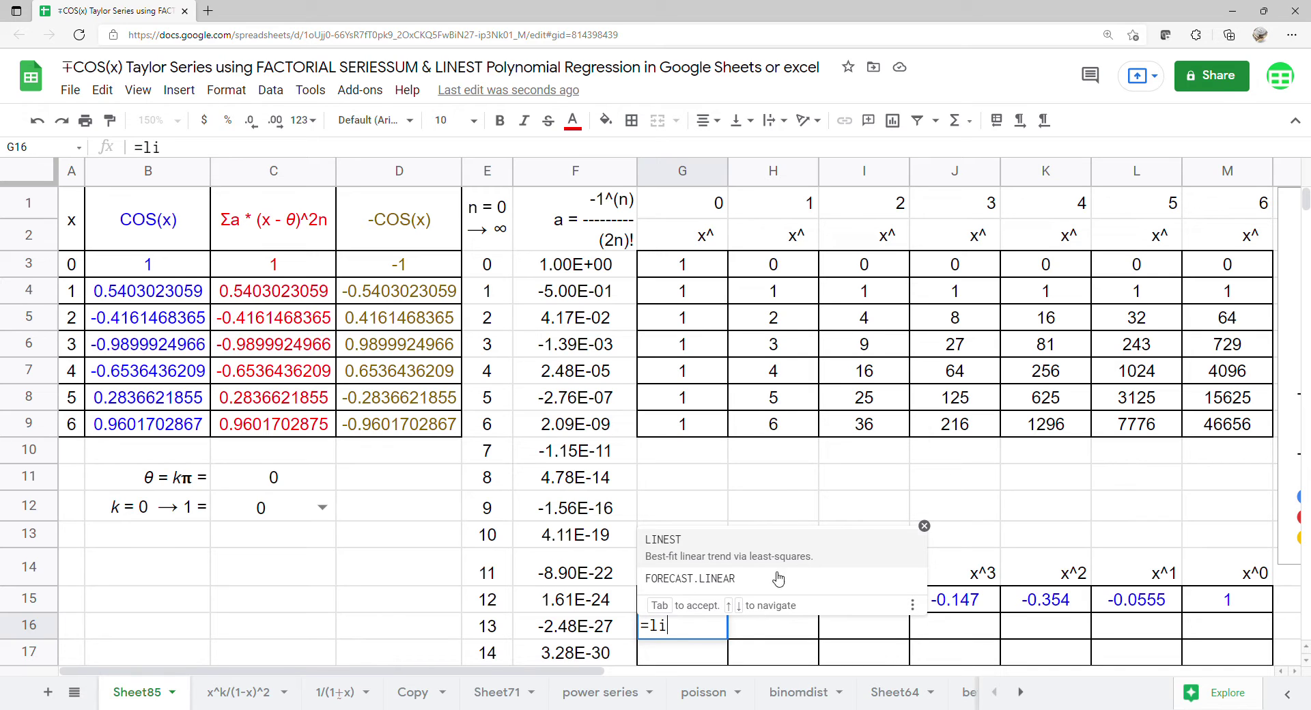
left_click(772, 550)
left_click_drag(318, 275, 321, 422)
type(",")
mouse_move(789, 269)
left_mouse_down()
mouse_move(1045, 376)
mouse_move(1240, 423)
mouse_move(874, 304)
mouse_move(785, 293)
mouse_move(787, 259)
left_mouse_up()
left_click(1240, 424)
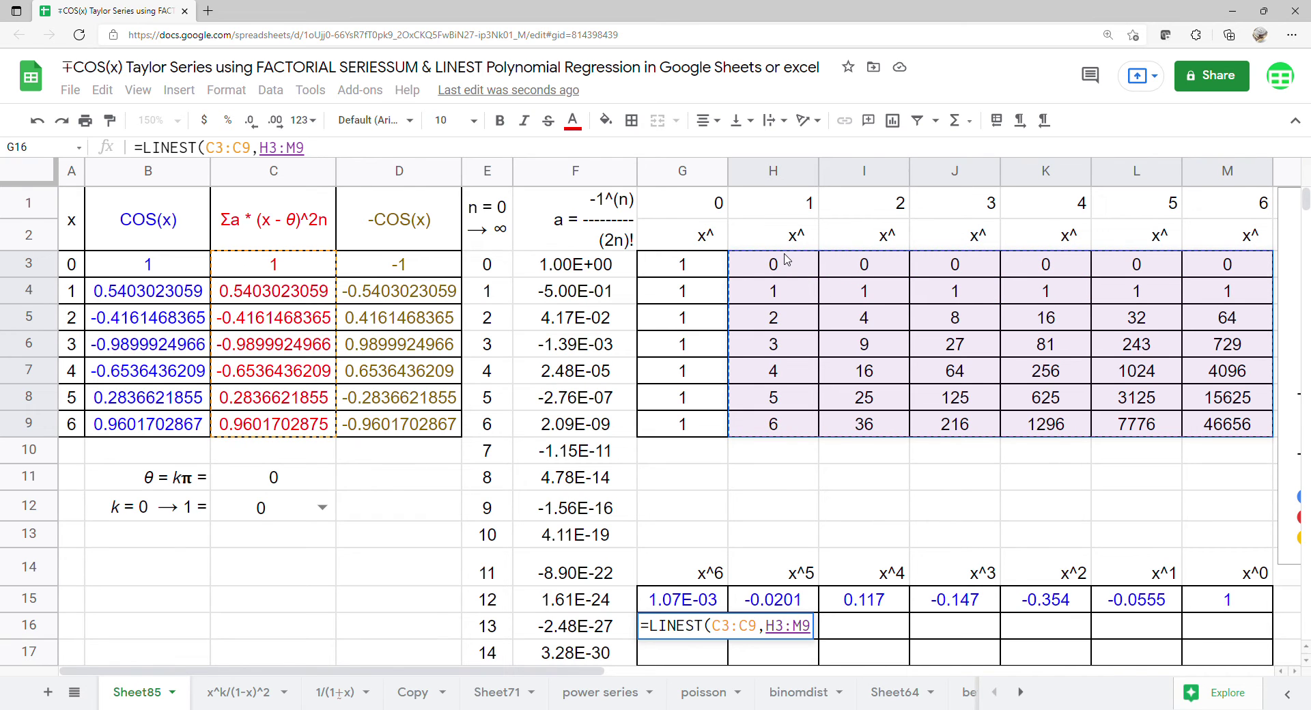
key("Return")
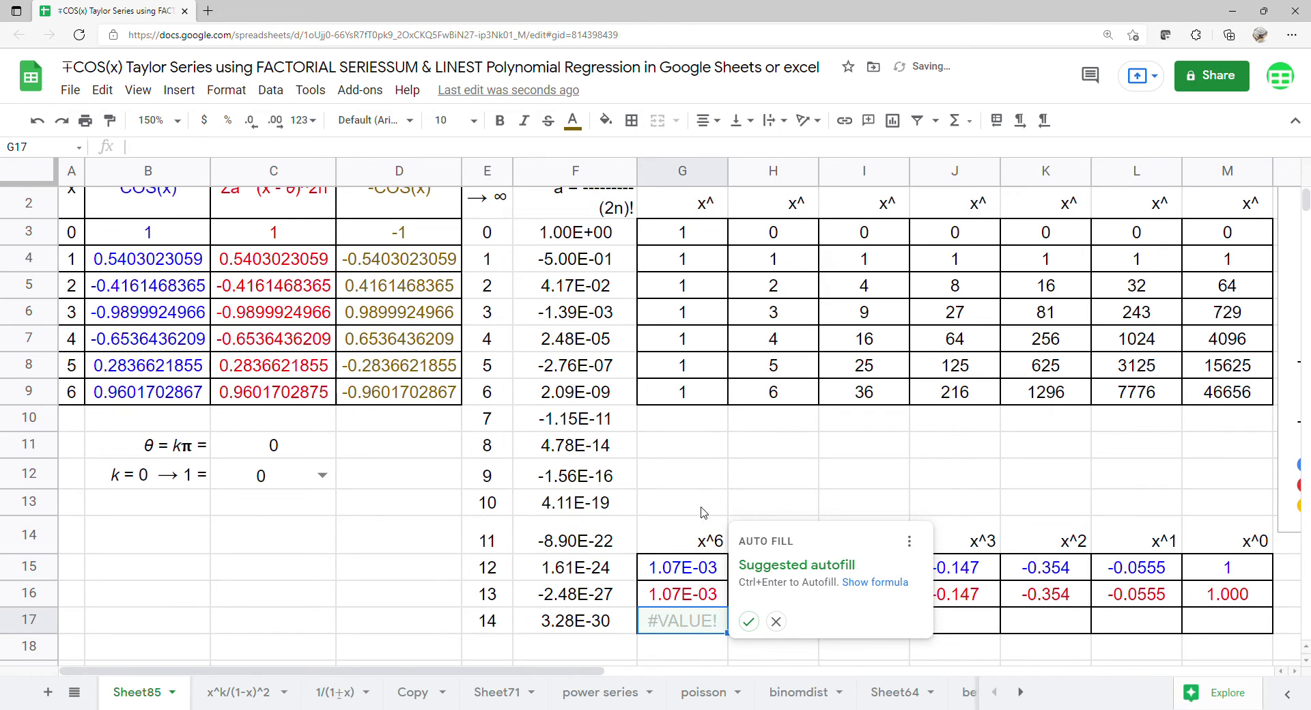
Dismiss the suggested autofill and compute the -COS(x) coefficients in G17 with =LINEST(D3:D9,H3:M9)
left_click(780, 625)
type("=lin")
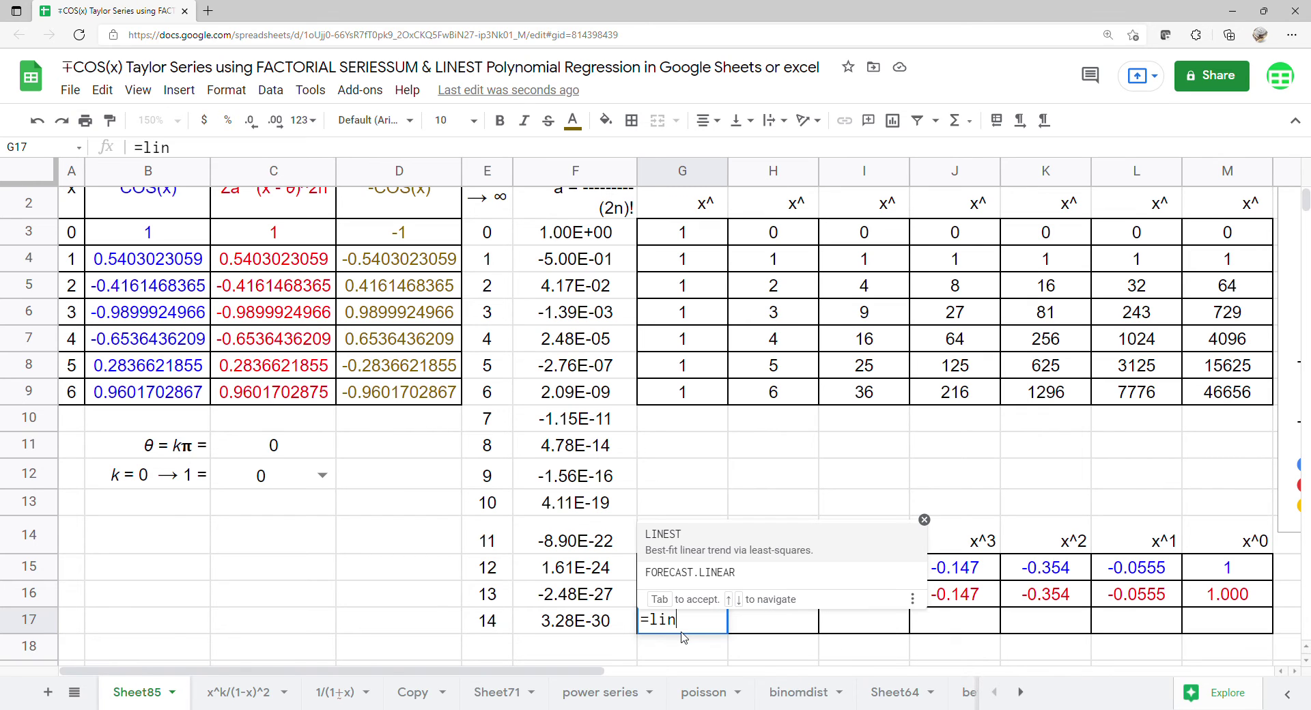
left_click(677, 550)
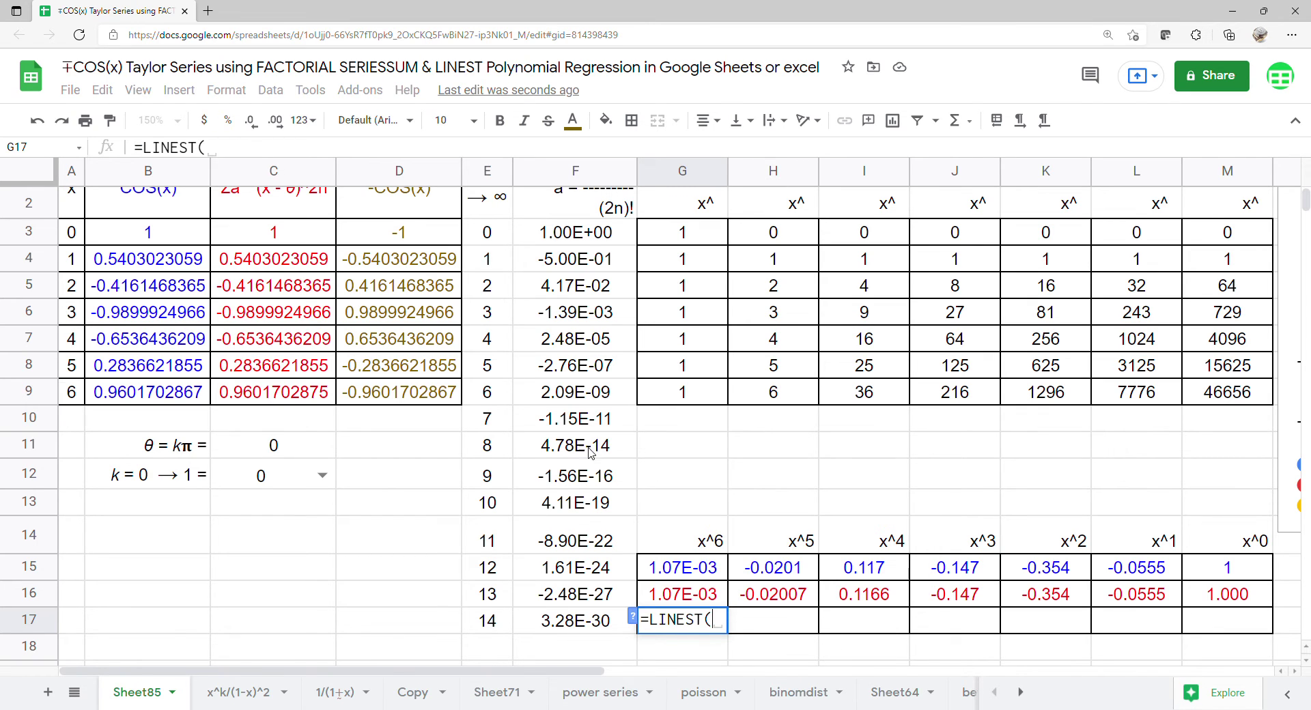
left_click_drag(433, 244, 417, 395)
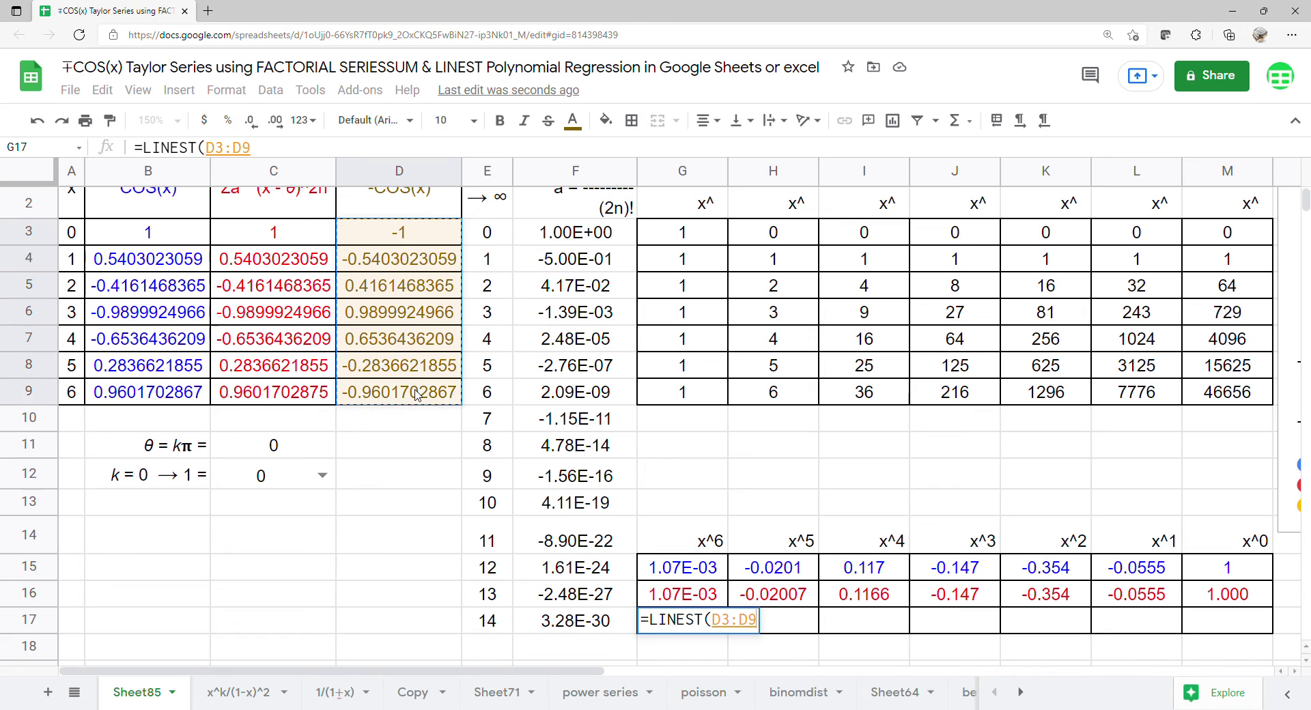
type(",")
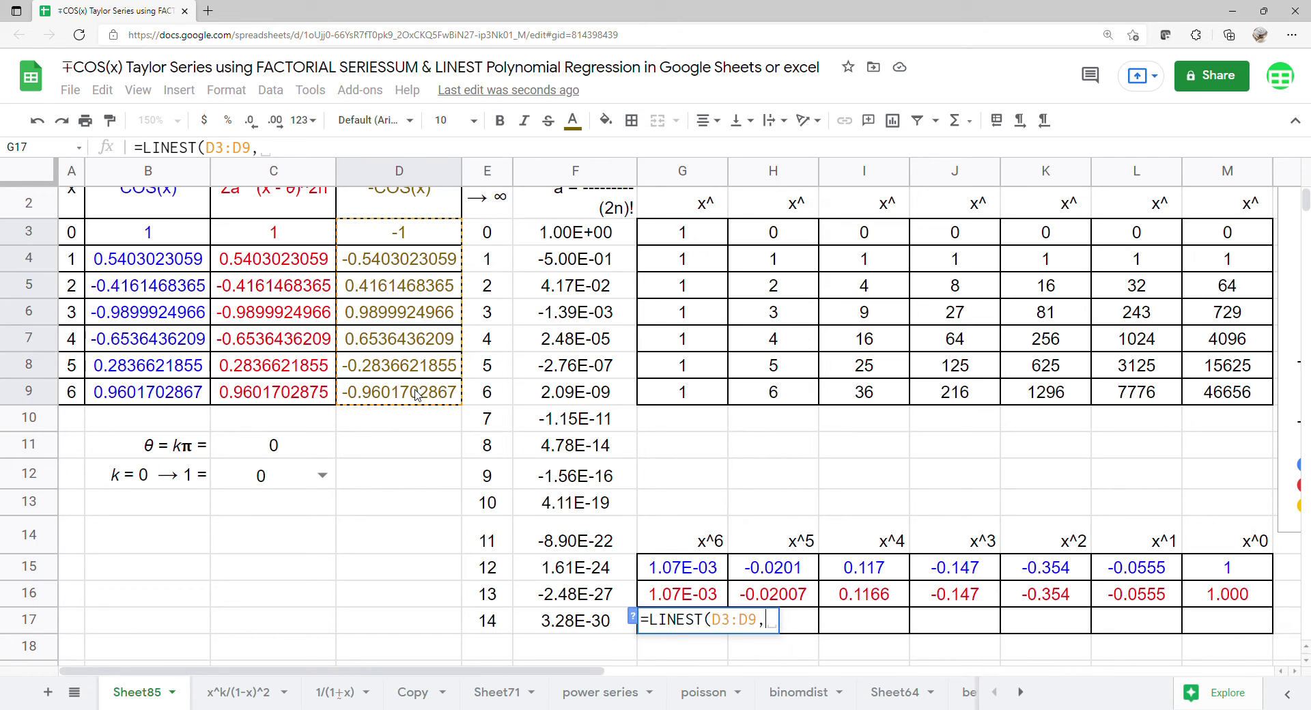
left_click_drag(782, 234, 1217, 403)
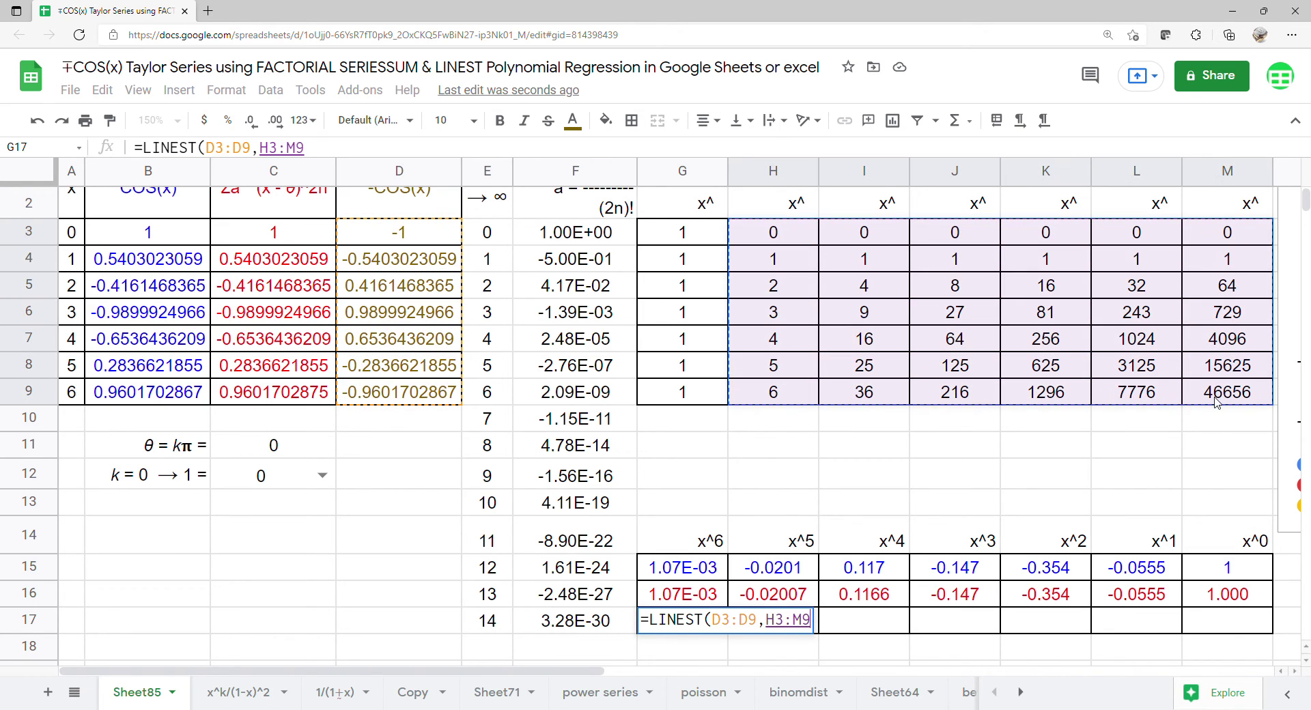
key("Return")
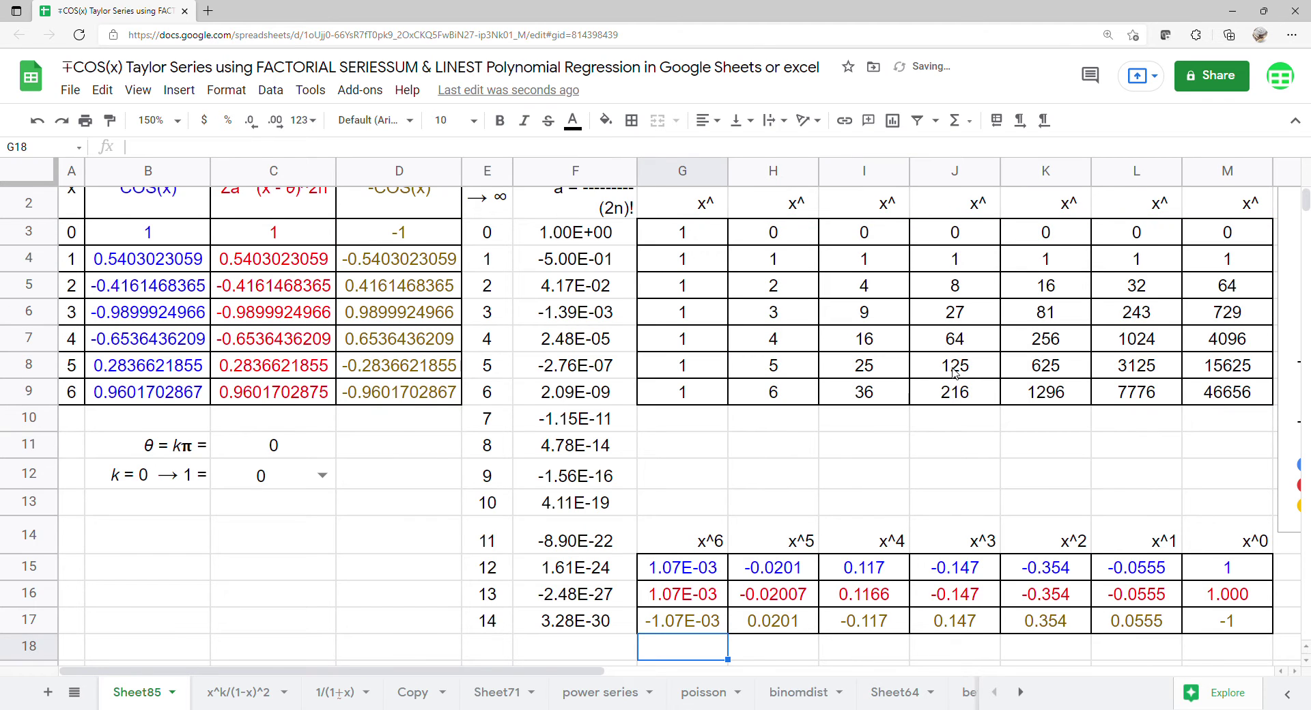
Move the chart back over the power table so it begins in column F above the LINEST coefficients
scroll(800, 447, "up", 1)
left_click_drag(1288, 396, 575, 300)
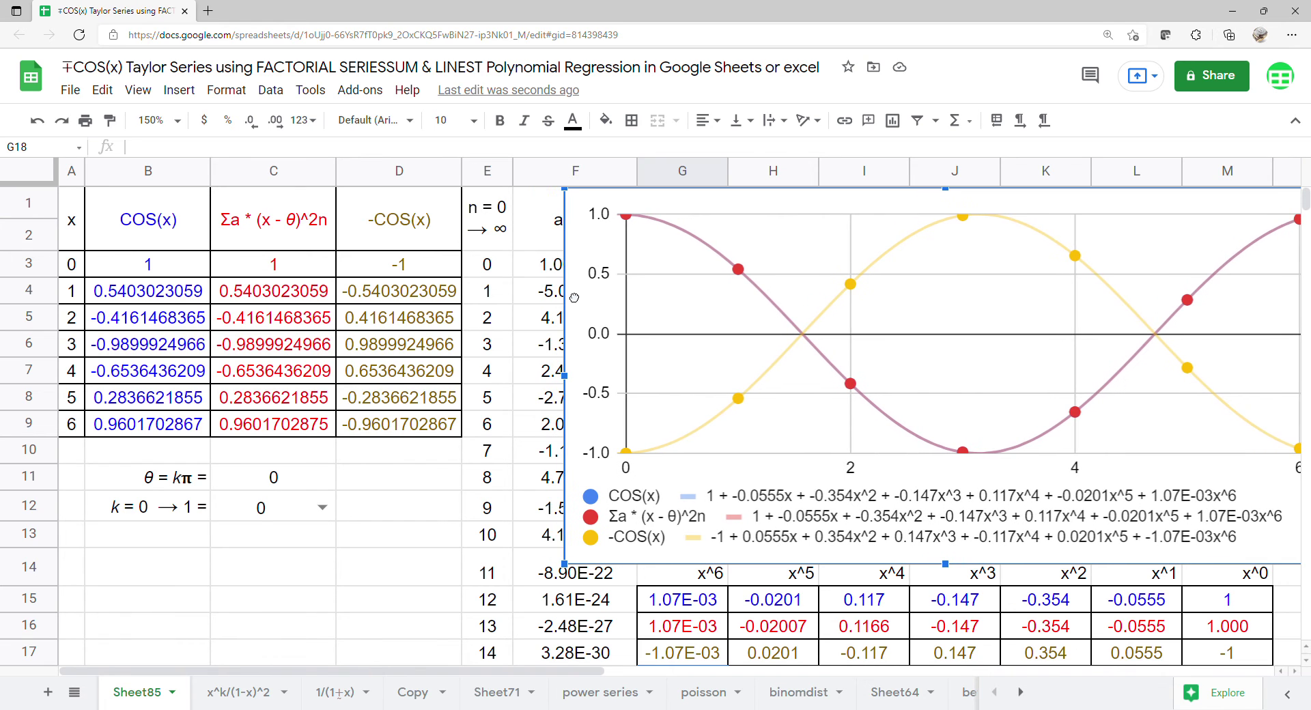
Compare the LINEST coefficients in rows 15 to 17, from x^0 through x^6, with the chart's trendline equations
left_click_drag(1238, 612, 1239, 650)
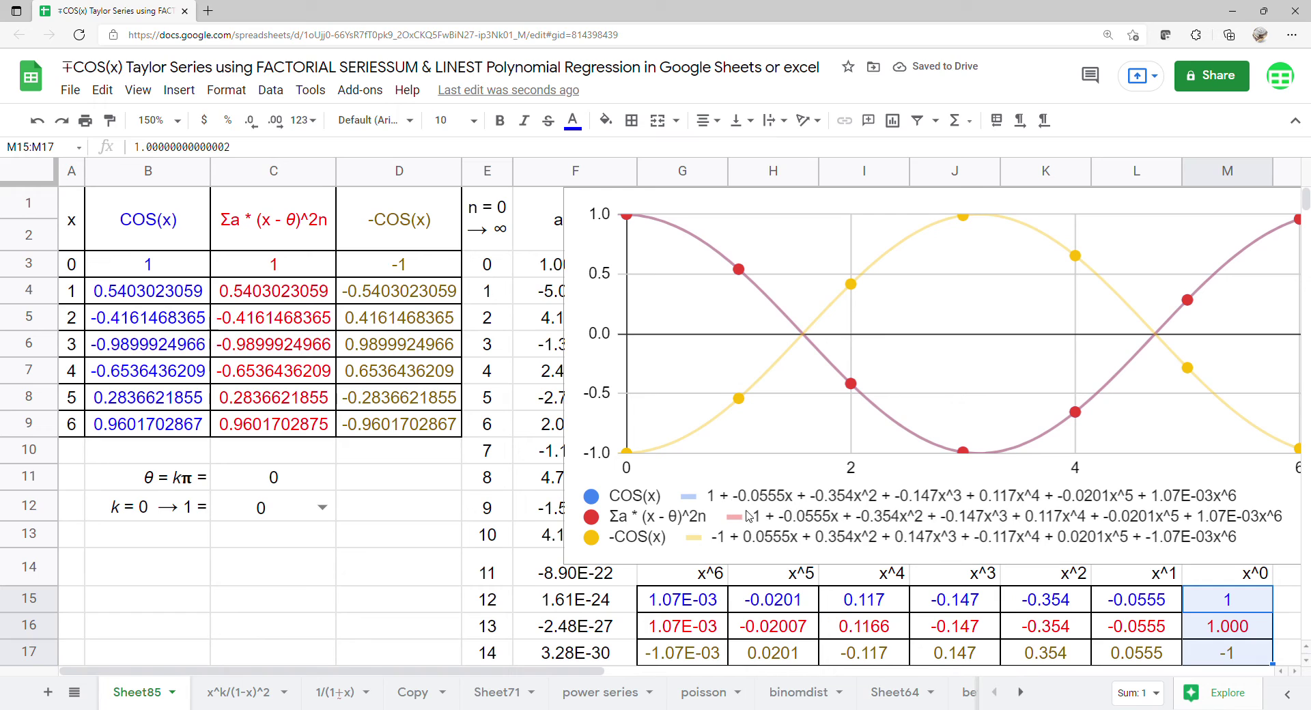
left_click_drag(1158, 609, 1154, 649)
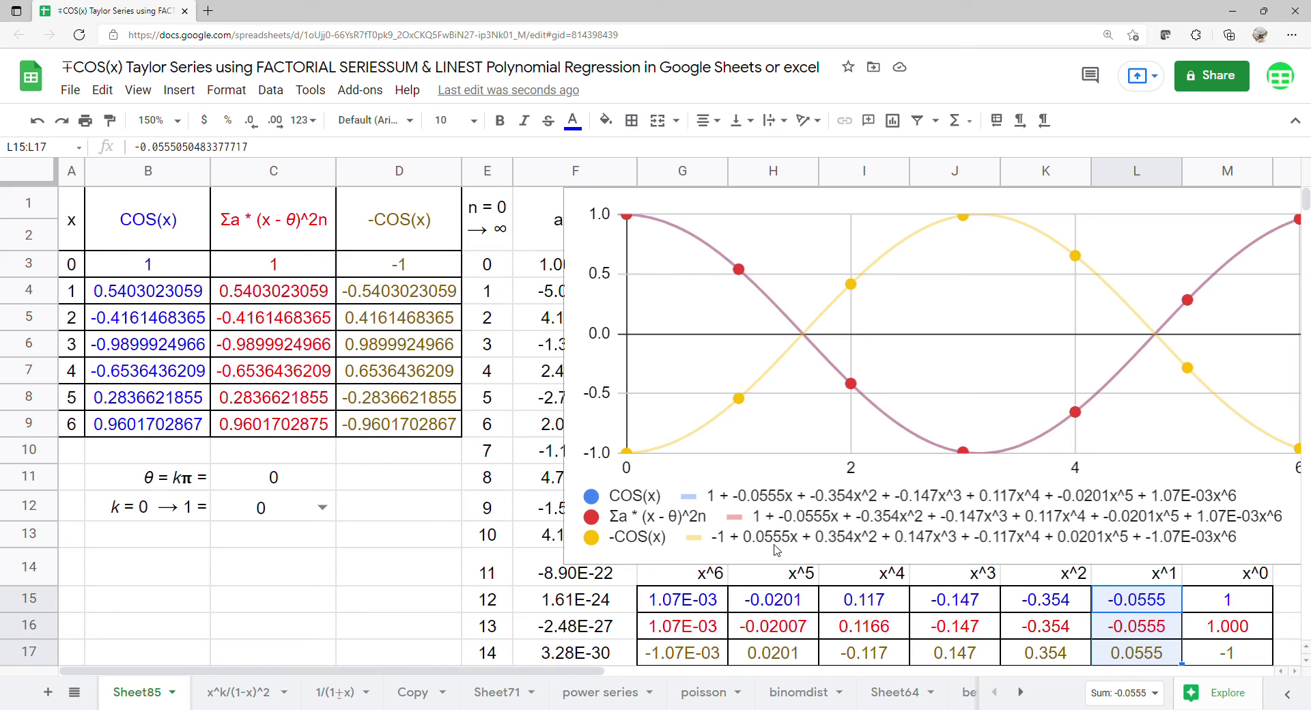
left_click_drag(1048, 602, 1053, 658)
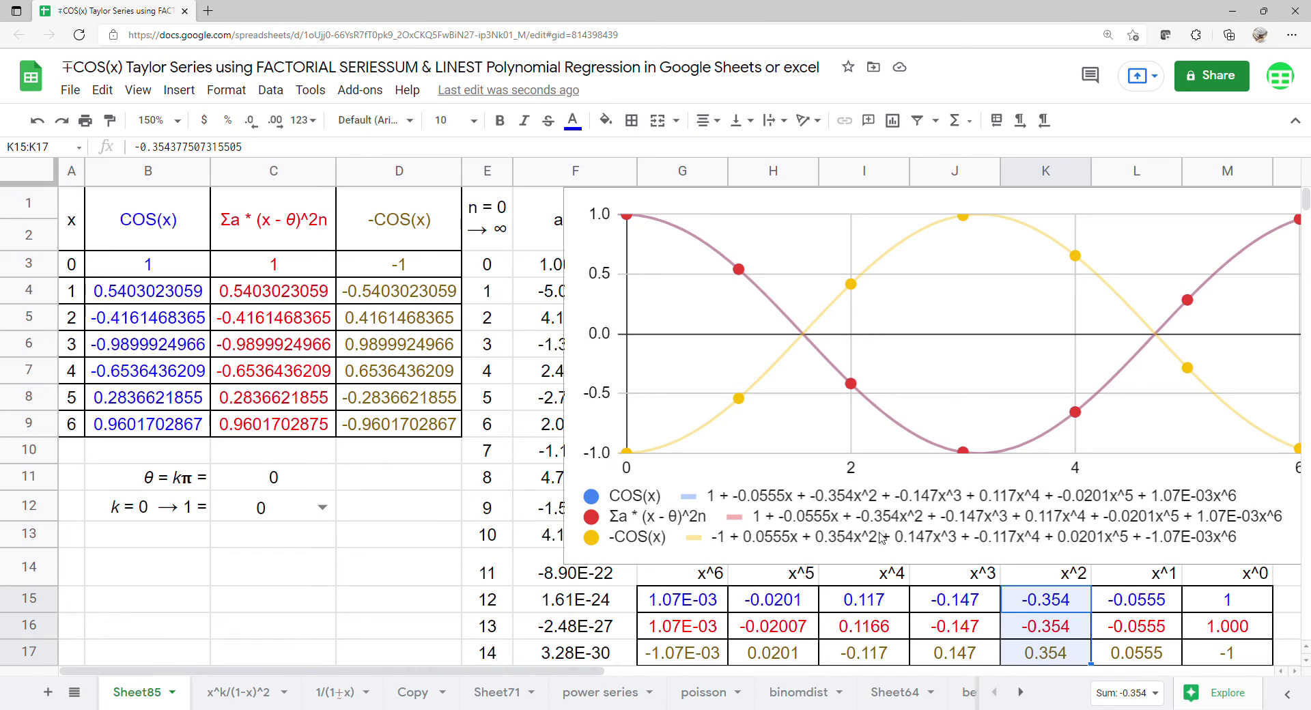
left_click_drag(971, 605, 966, 654)
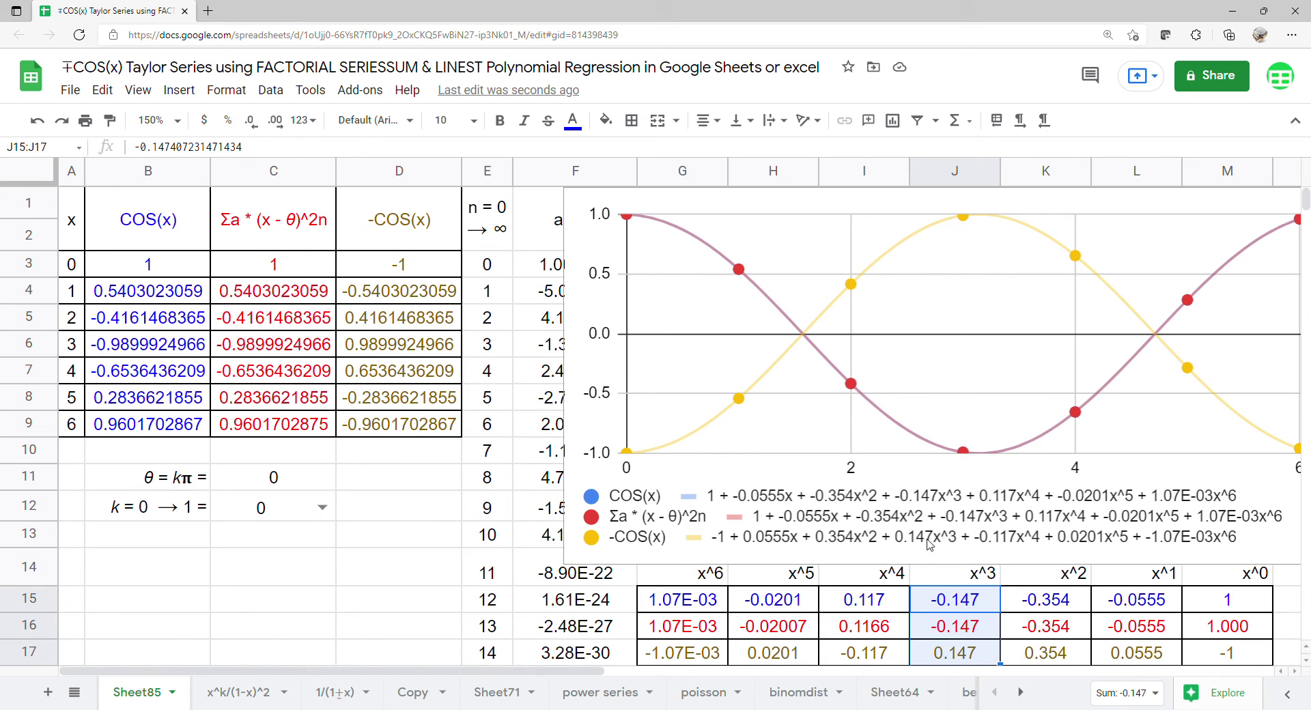
left_click_drag(878, 600, 886, 653)
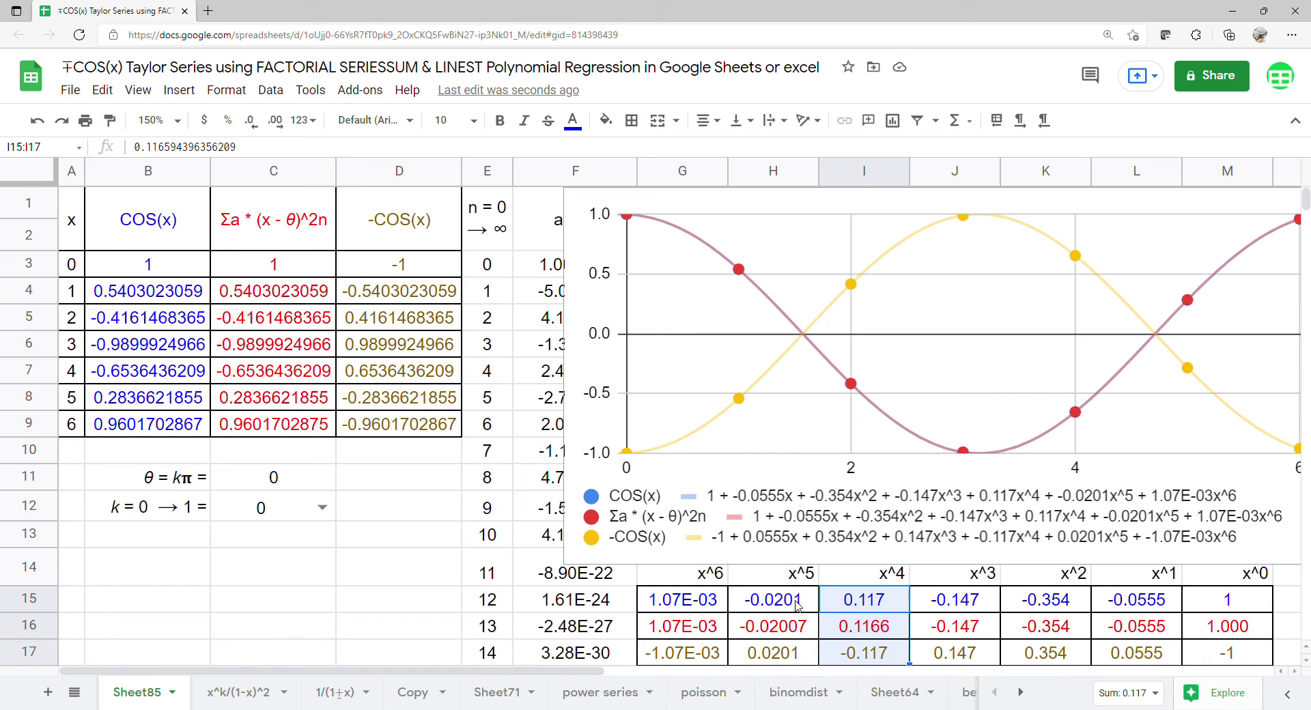
left_click_drag(781, 602, 782, 656)
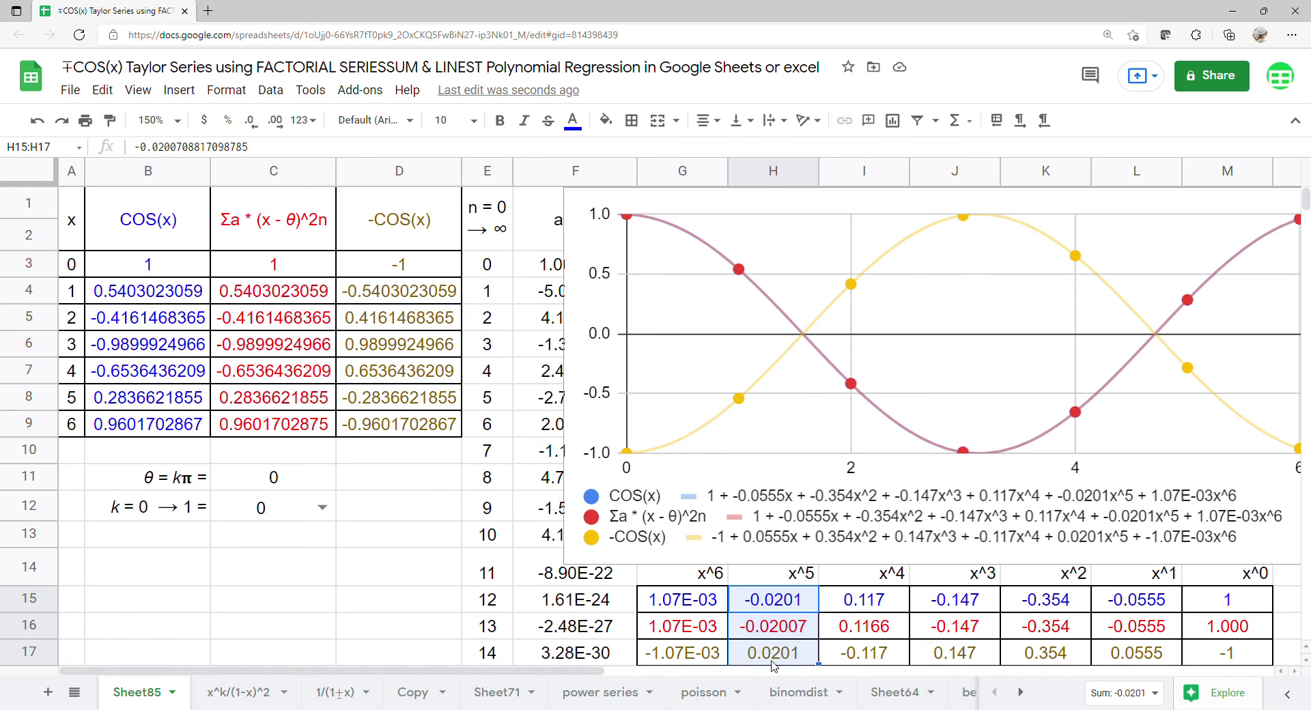
left_click_drag(710, 601, 711, 654)
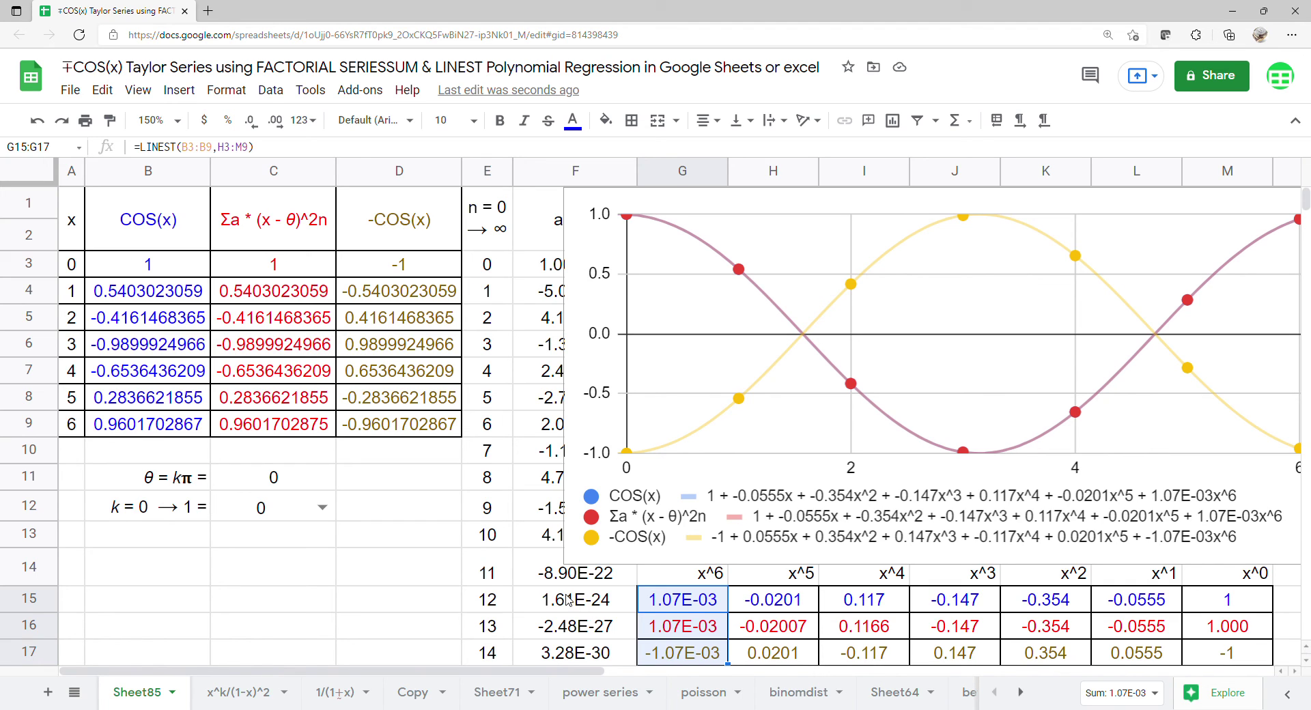
Set k in C12 to 0.2 and inspect the θ formula in C11
left_click(323, 509)
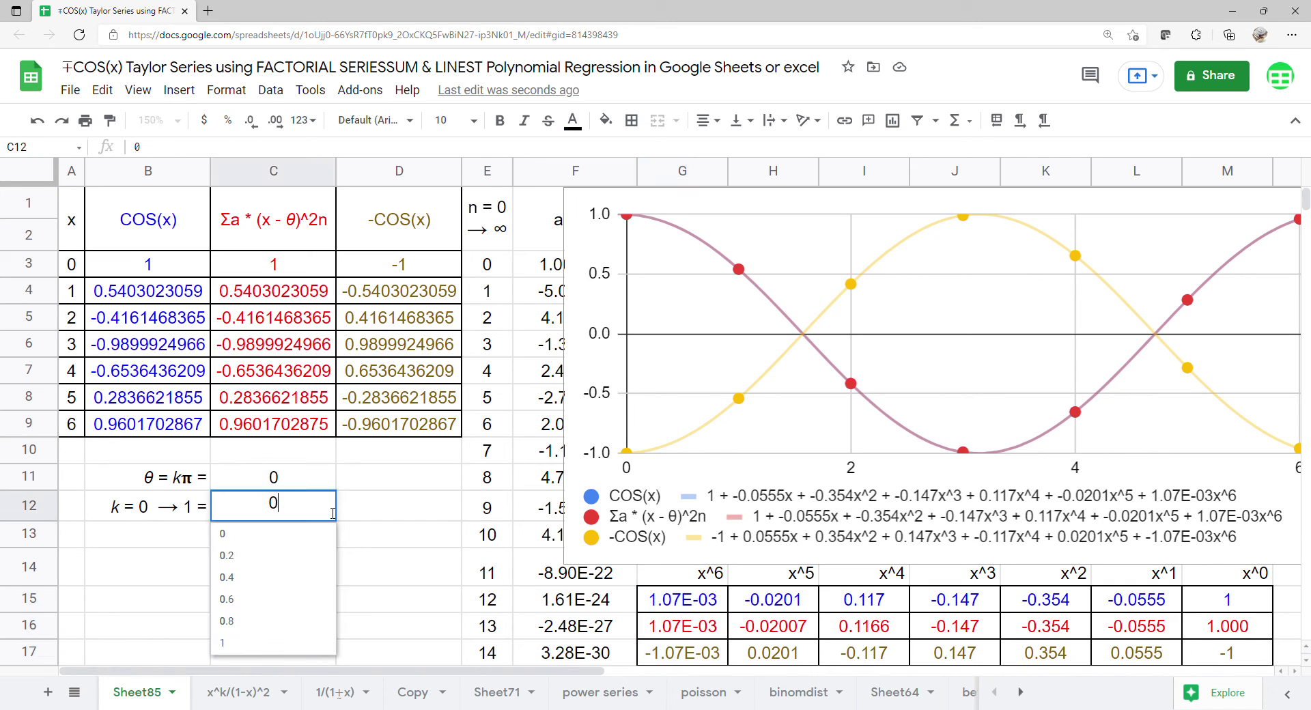
left_click(291, 556)
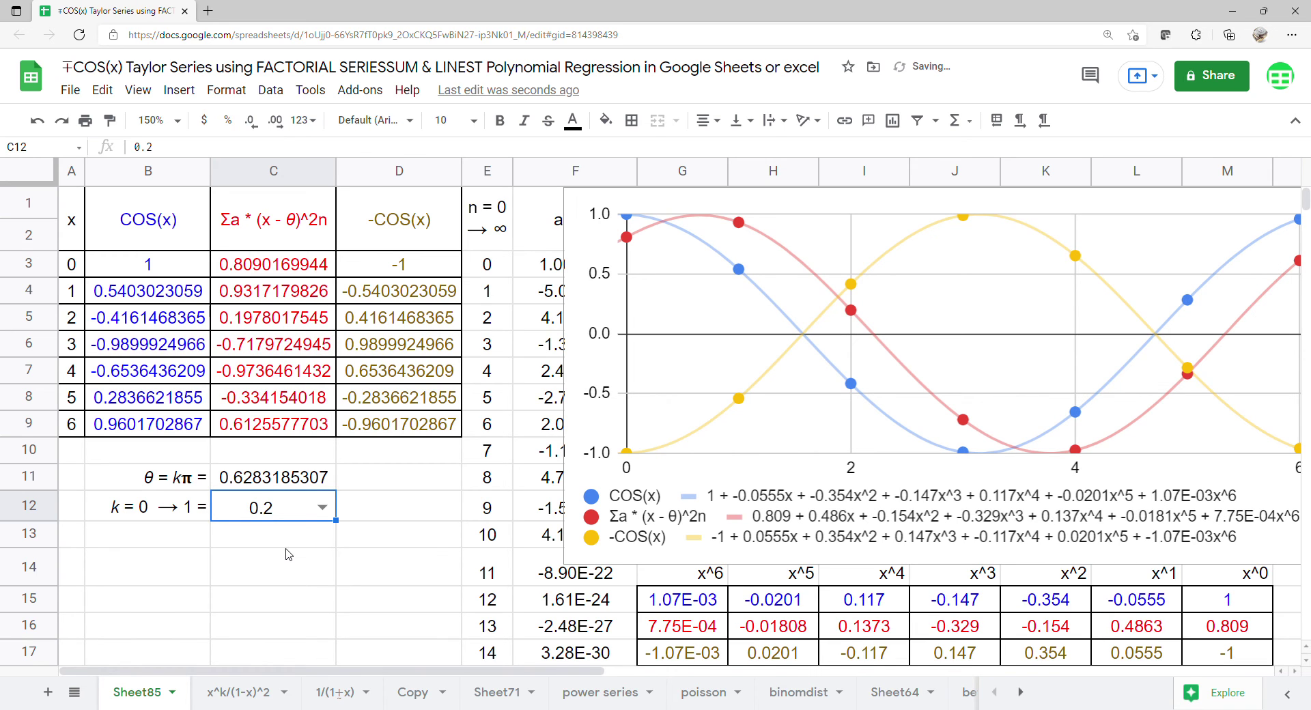
left_click(276, 480)
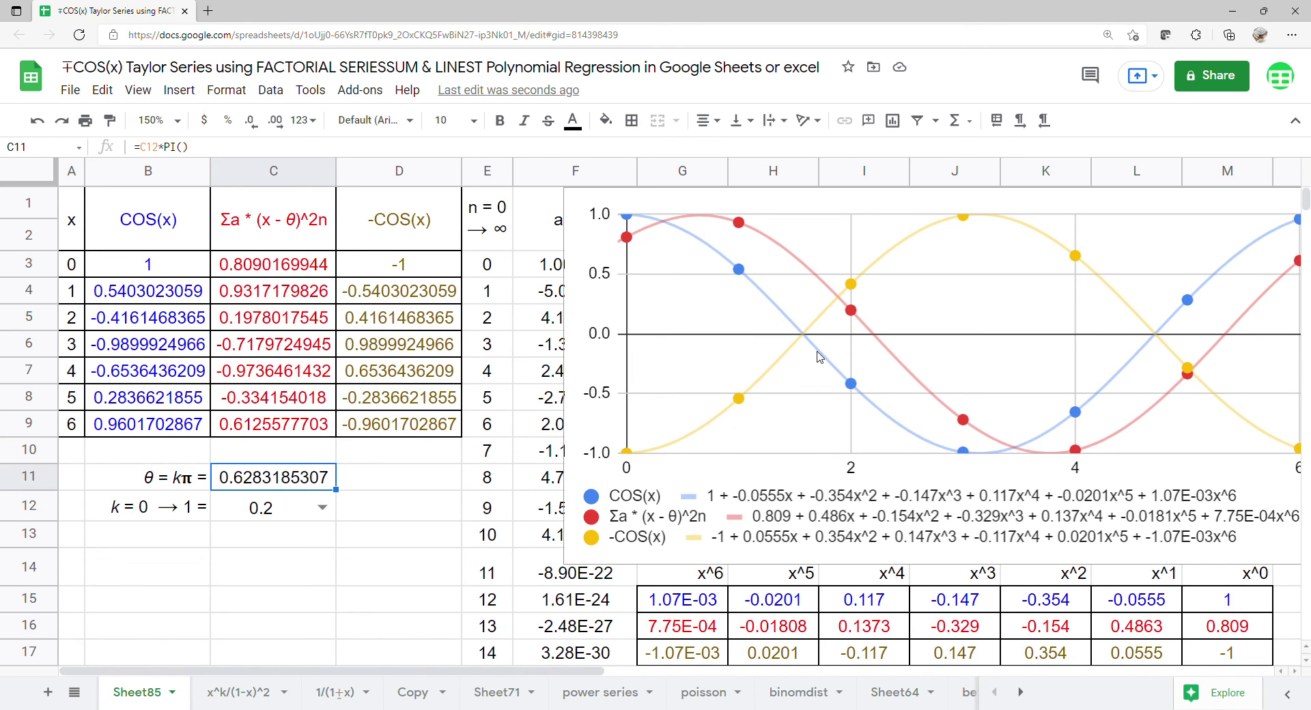
Step k in C12 through 0.4, 0.6 and 0.8 to shift the Taylor series curve on the chart
left_click(321, 517)
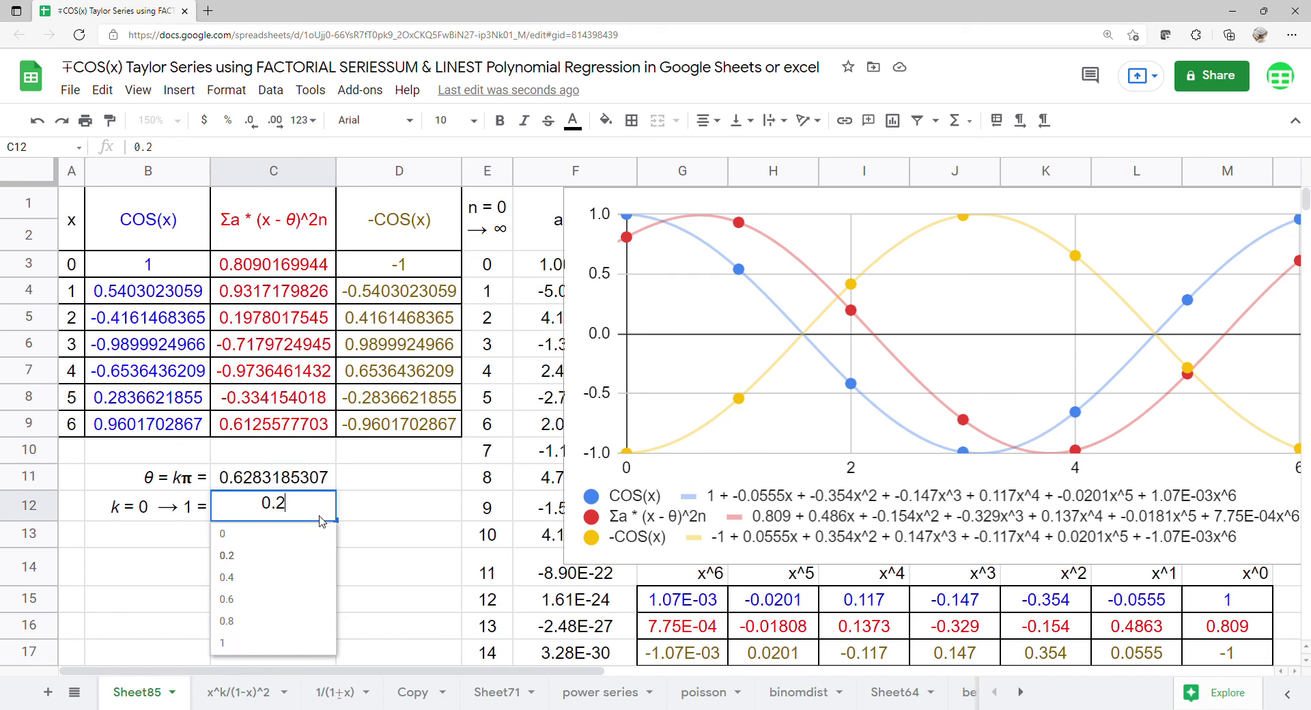
left_click(290, 578)
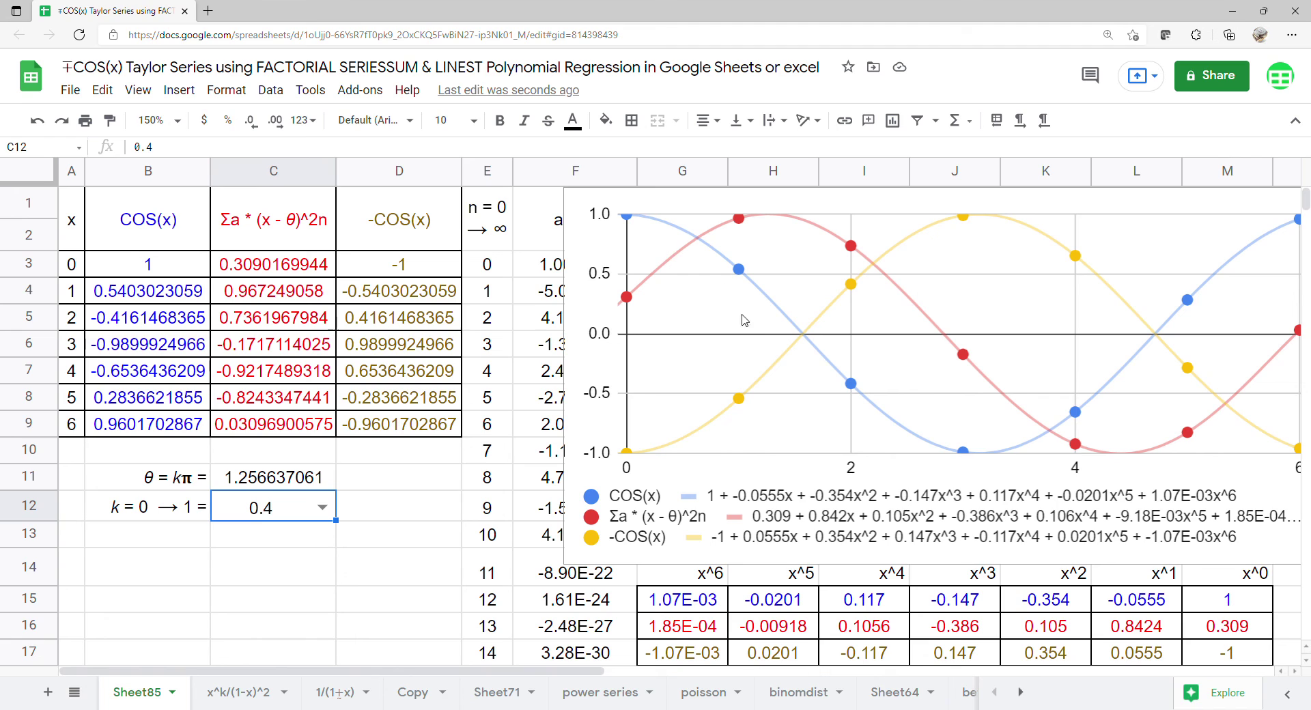
left_click(322, 508)
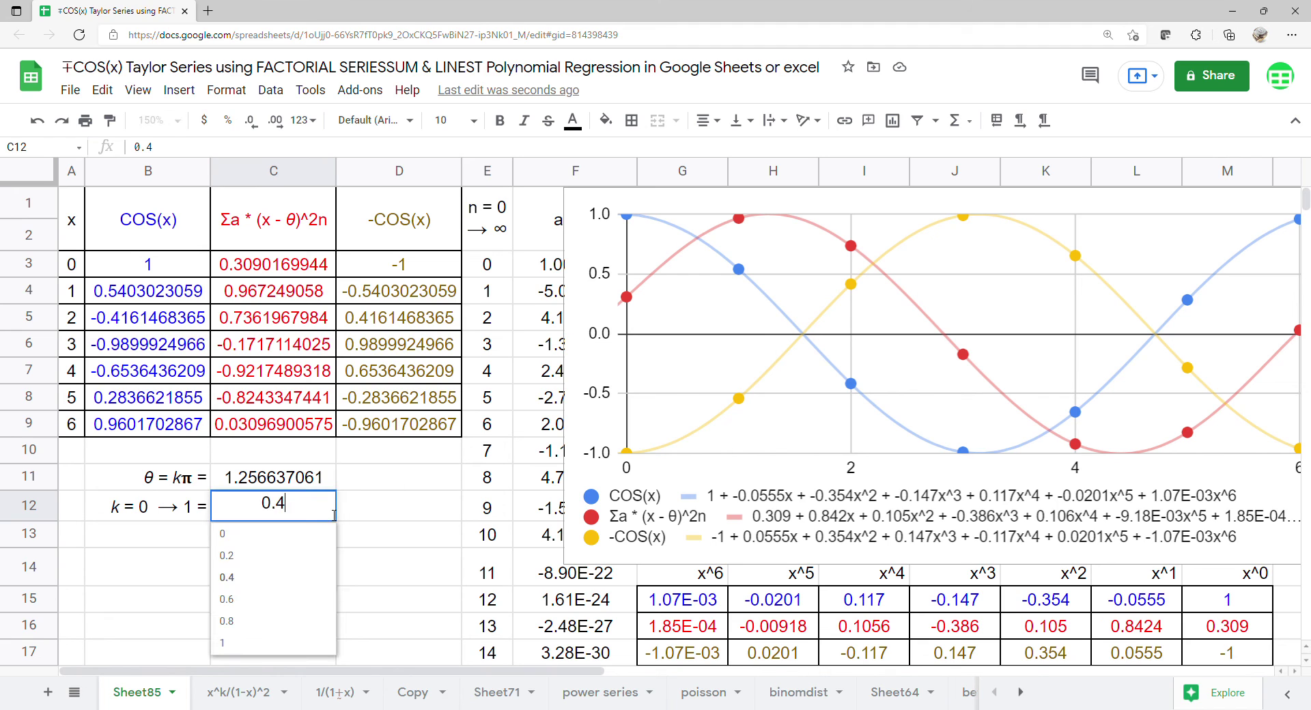
left_click(267, 601)
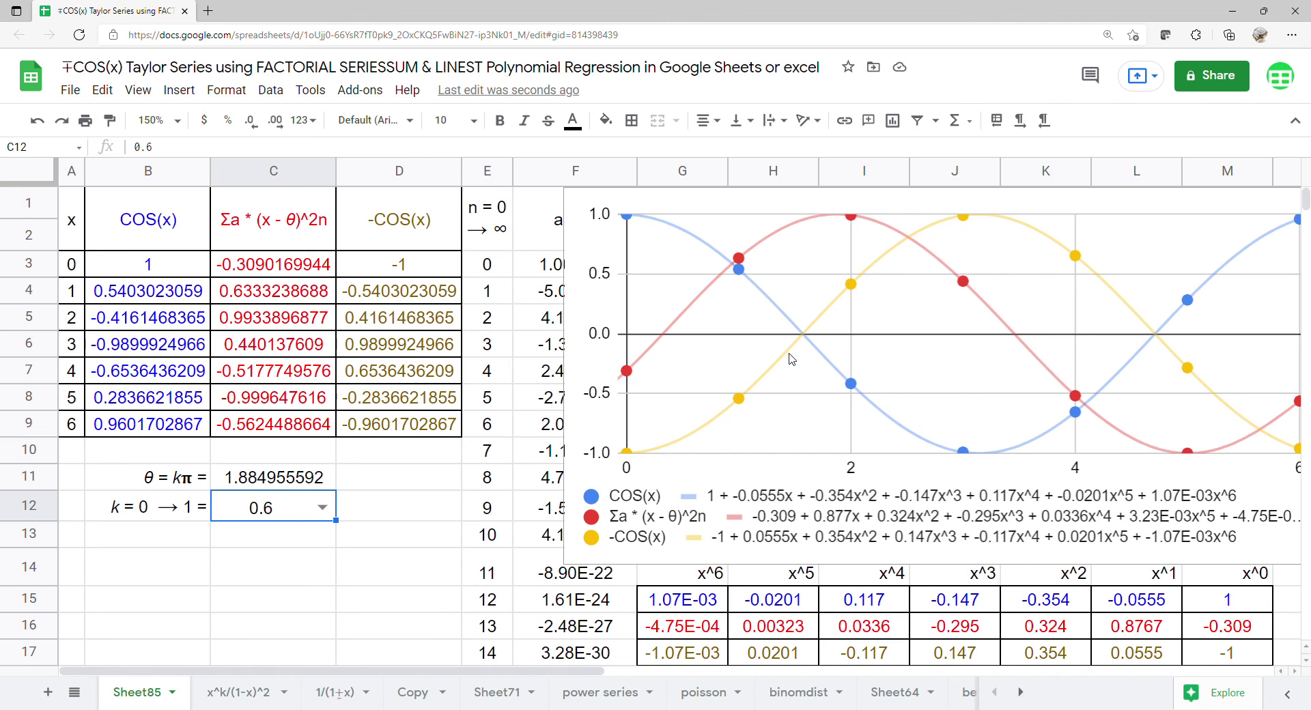
left_click(333, 521)
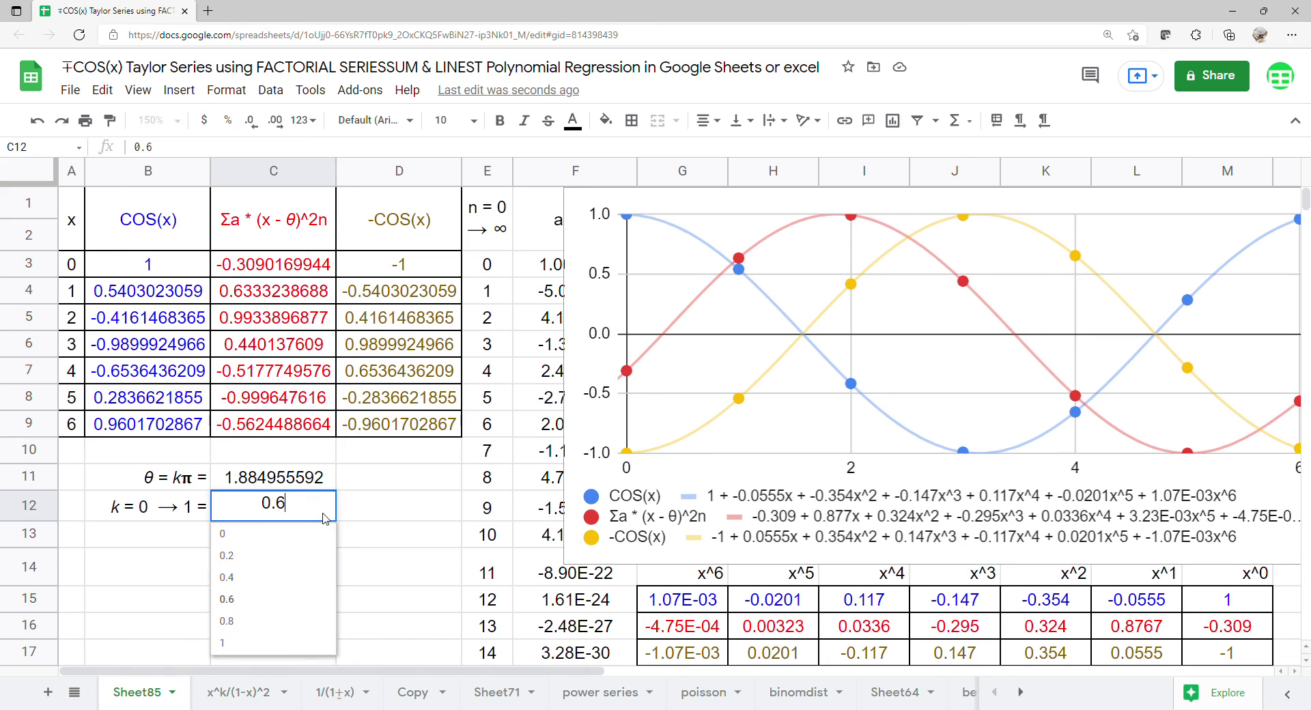
left_click(246, 626)
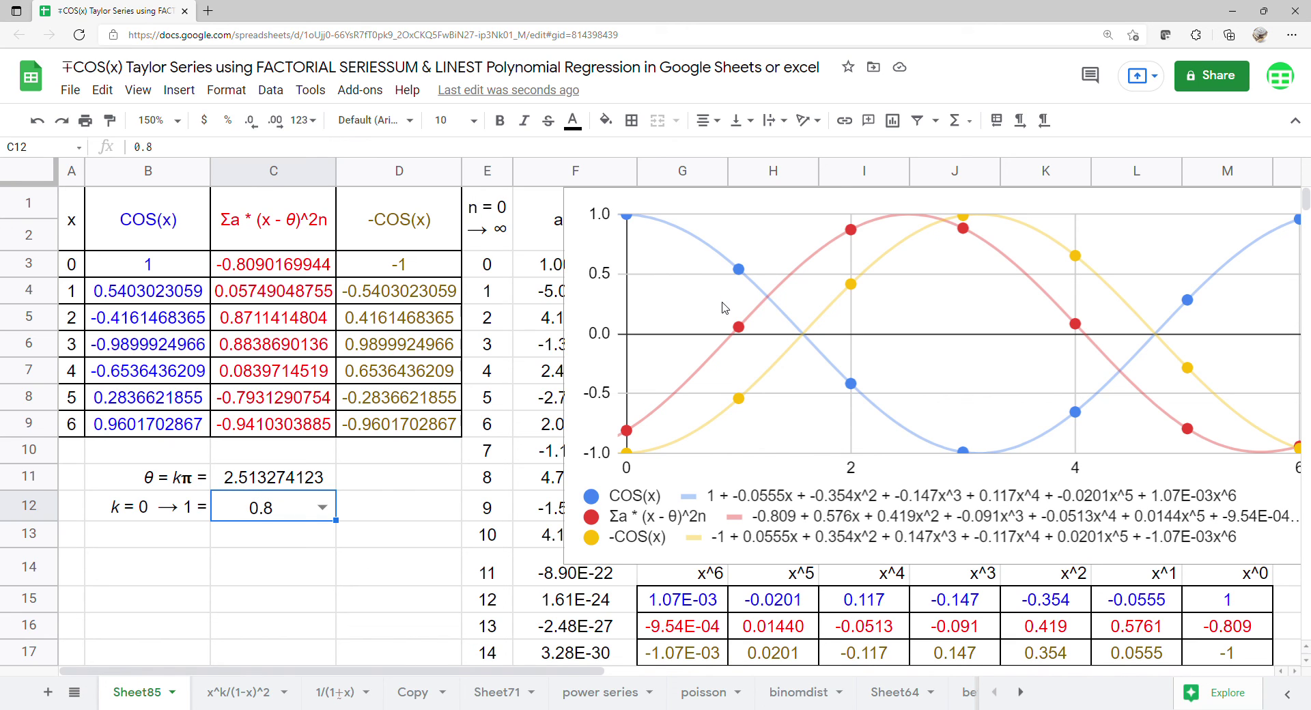
Set k to 1 and compare the Taylor series sum with -COS(x) in columns C and D and in LINEST rows 16 and 17
left_click(321, 506)
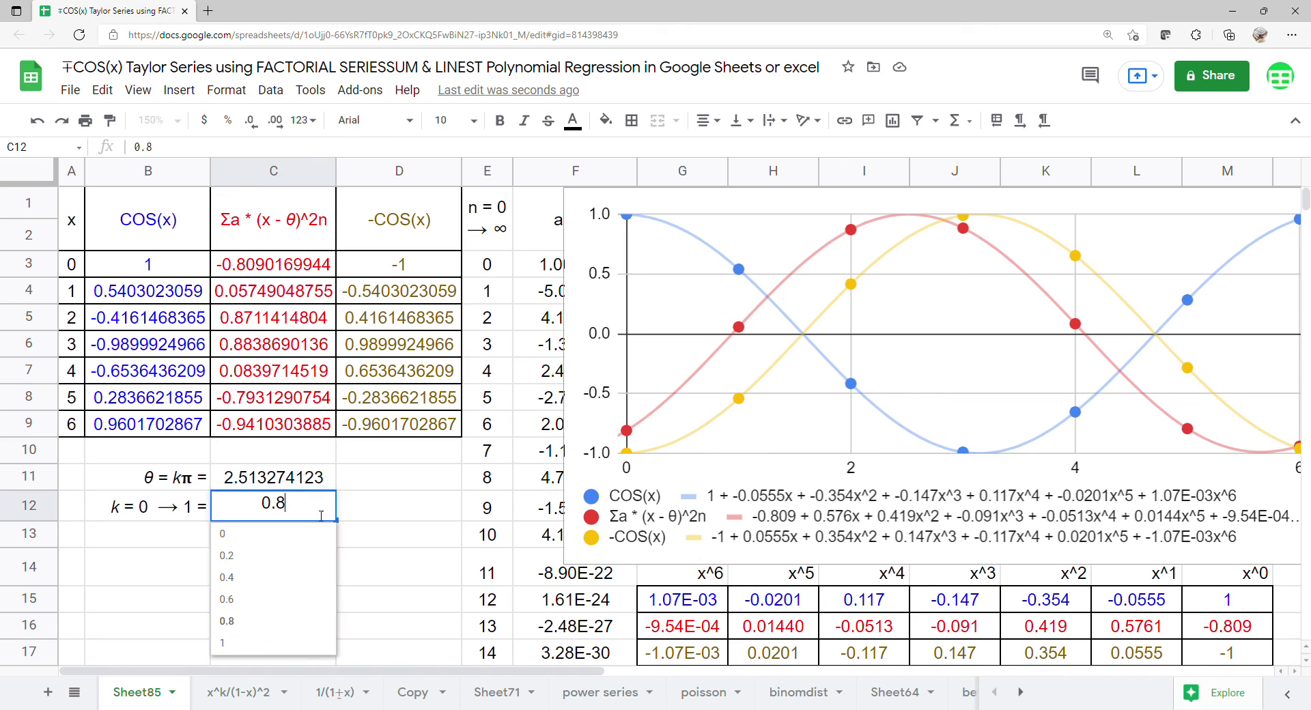
left_click(257, 645)
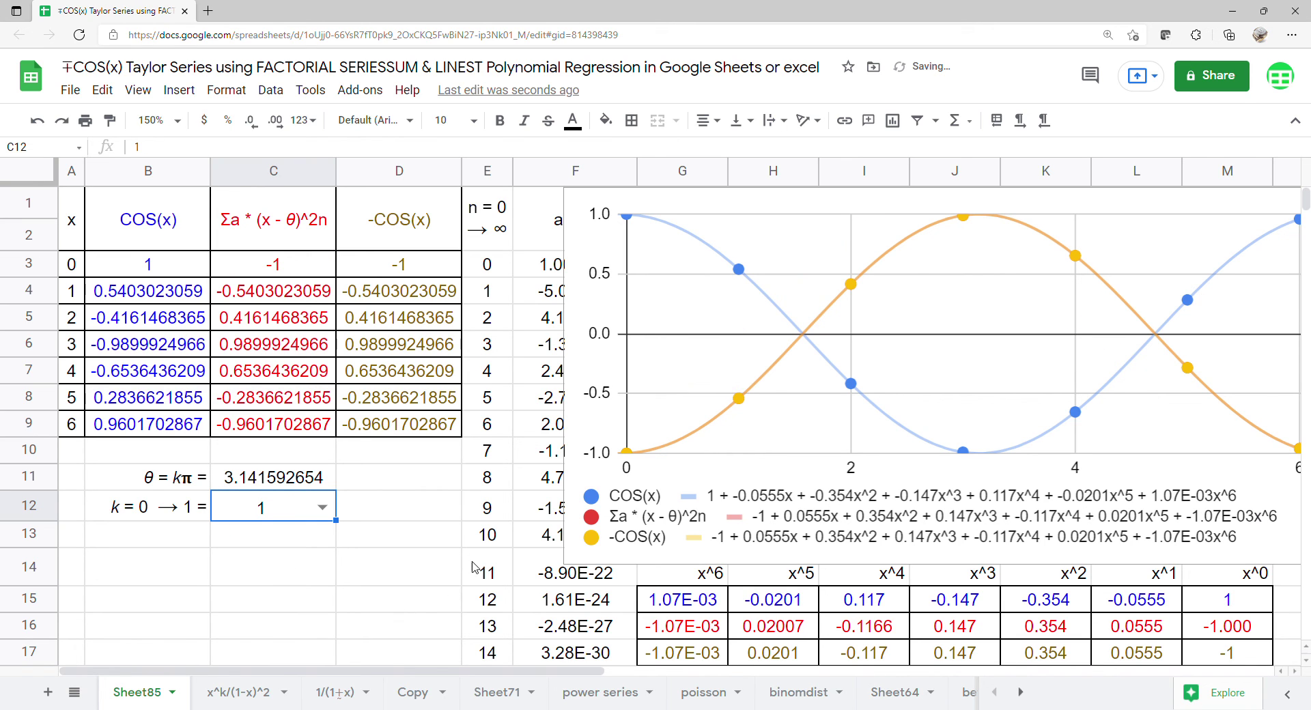
left_click_drag(298, 229, 391, 428)
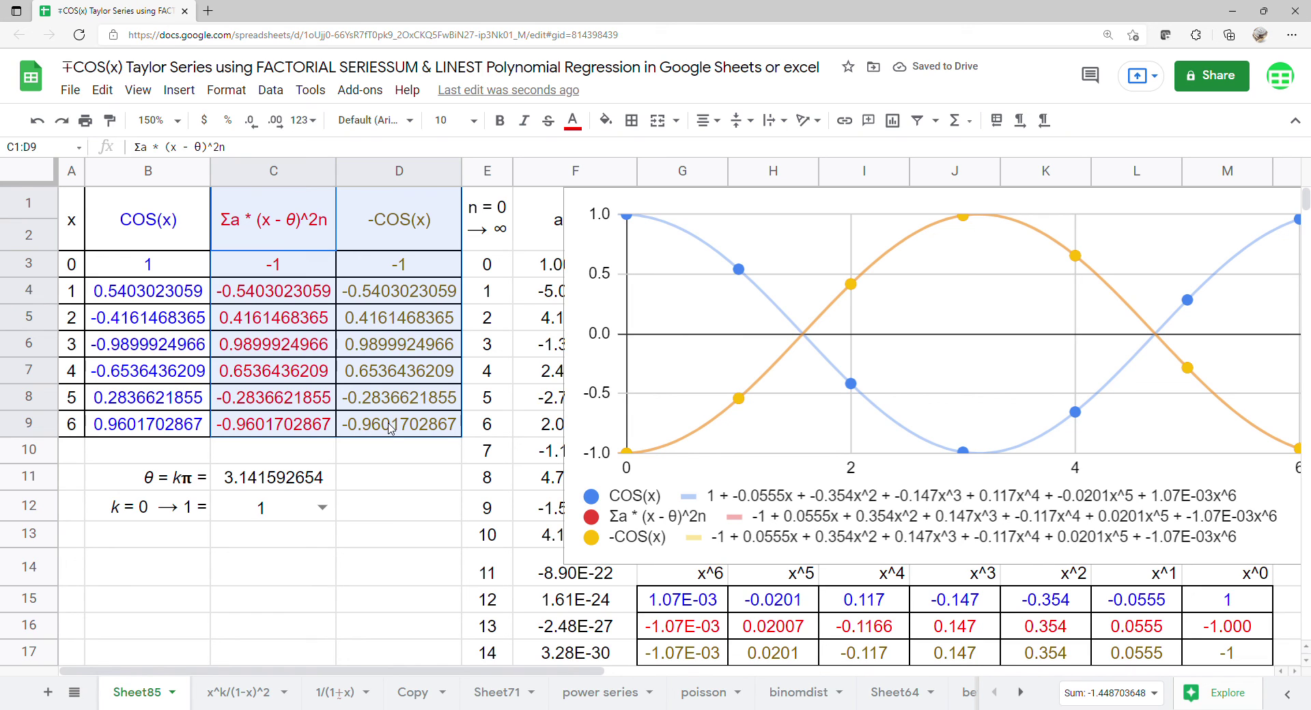
left_click_drag(1204, 629, 1062, 660)
left_click_drag(861, 659, 704, 655)
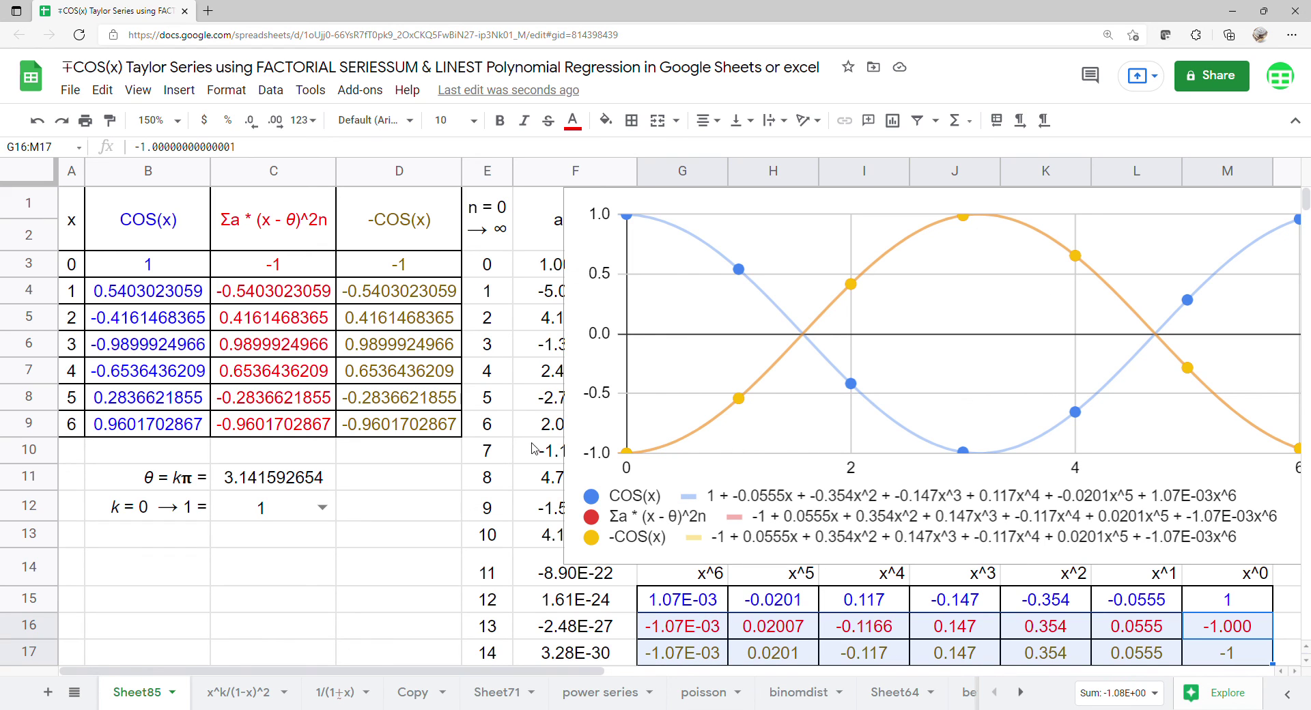
left_click_drag(302, 220, 398, 431)
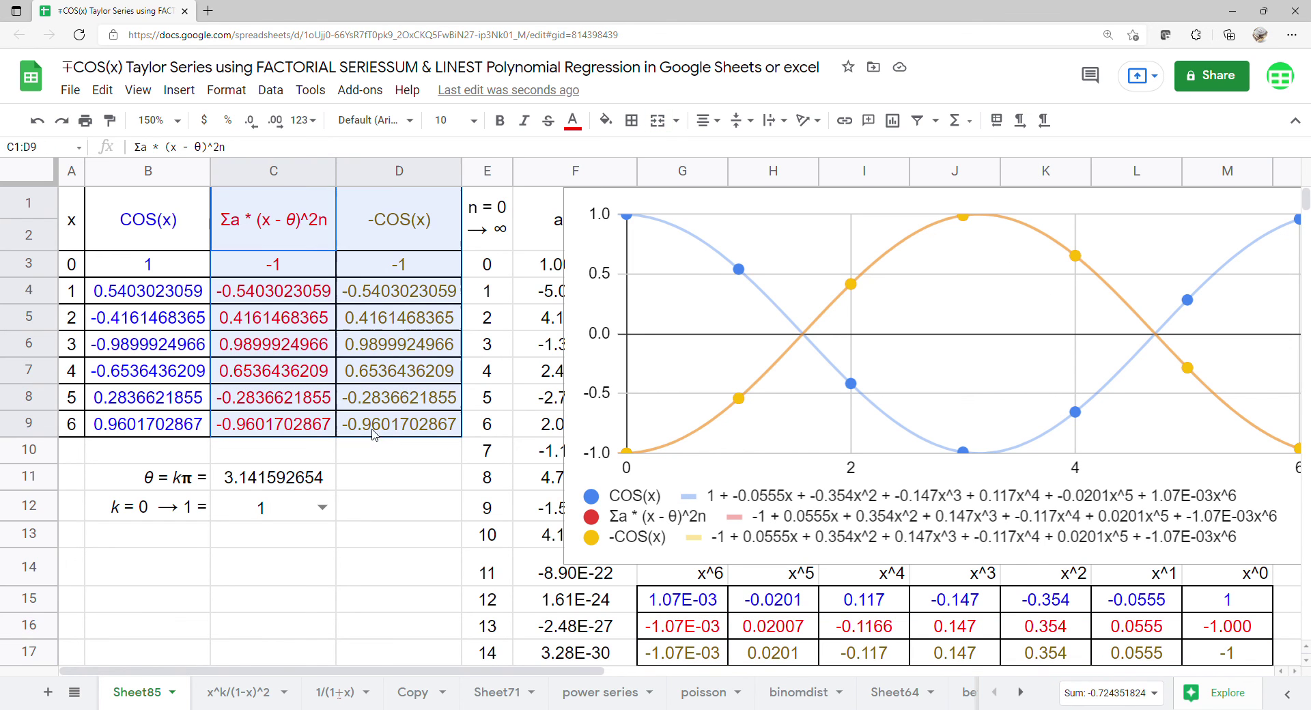
Set k back to 0 and compare the Taylor series sum column with the COS(x) and -COS(x) columns
left_click(322, 506)
left_click(282, 535)
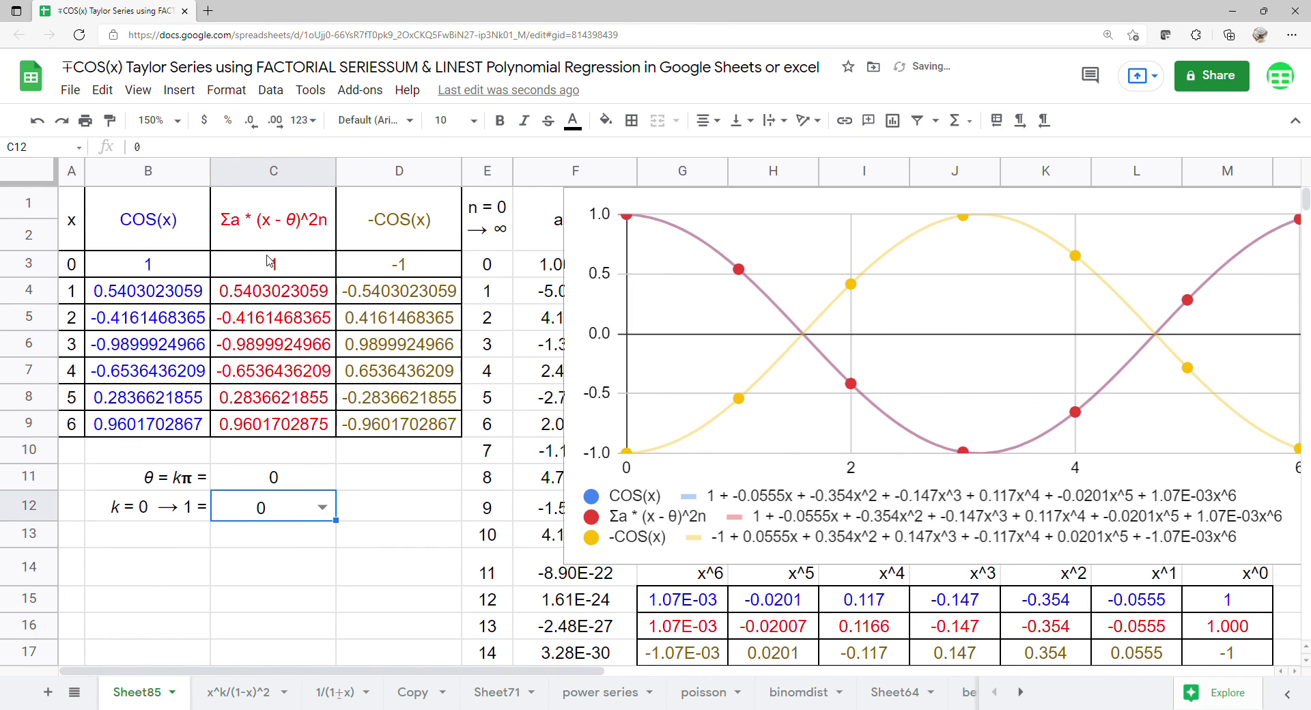
left_click_drag(286, 220, 193, 429)
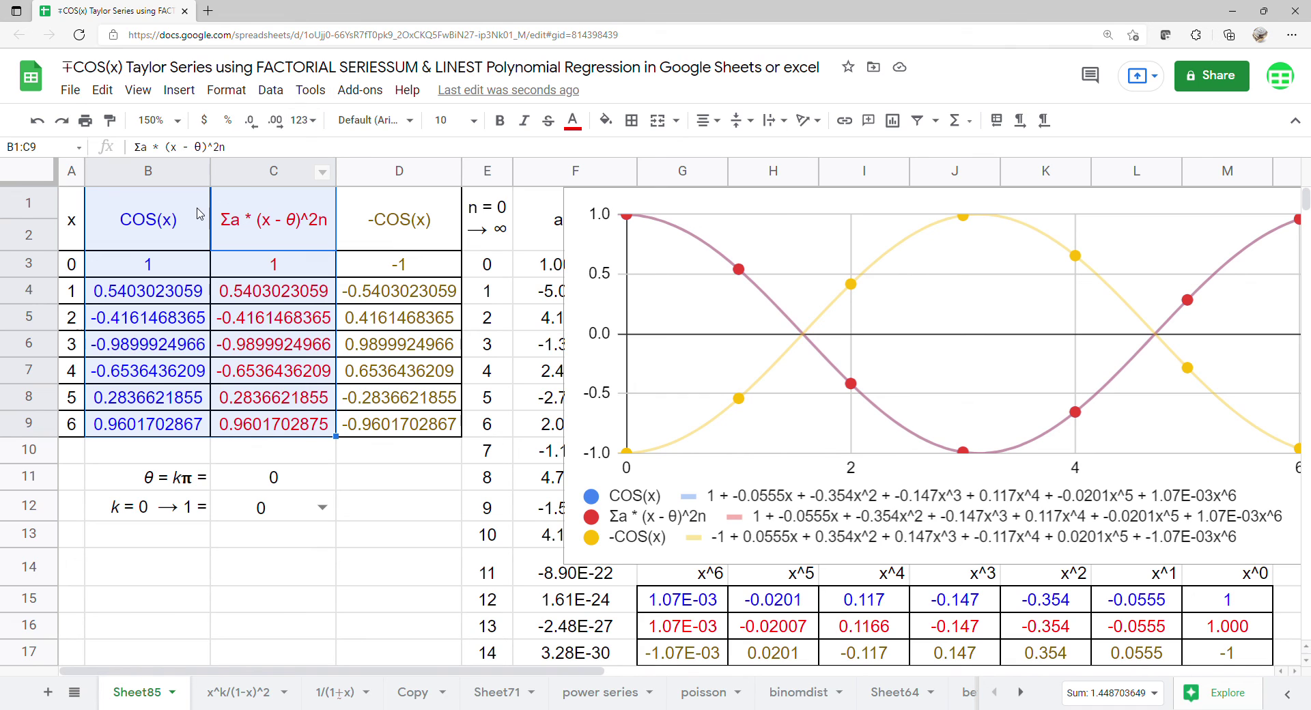
left_click_drag(237, 217, 231, 402)
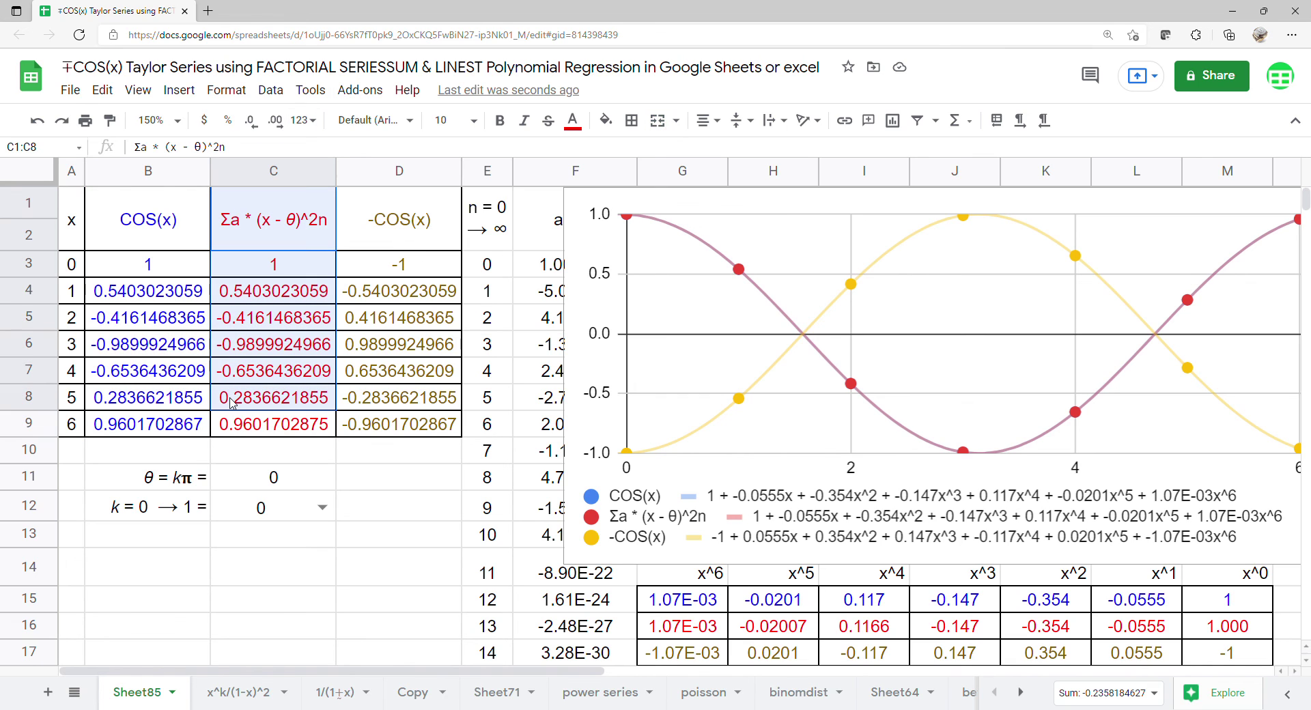
left_click_drag(145, 225, 156, 408)
left_click_drag(383, 235, 398, 427)
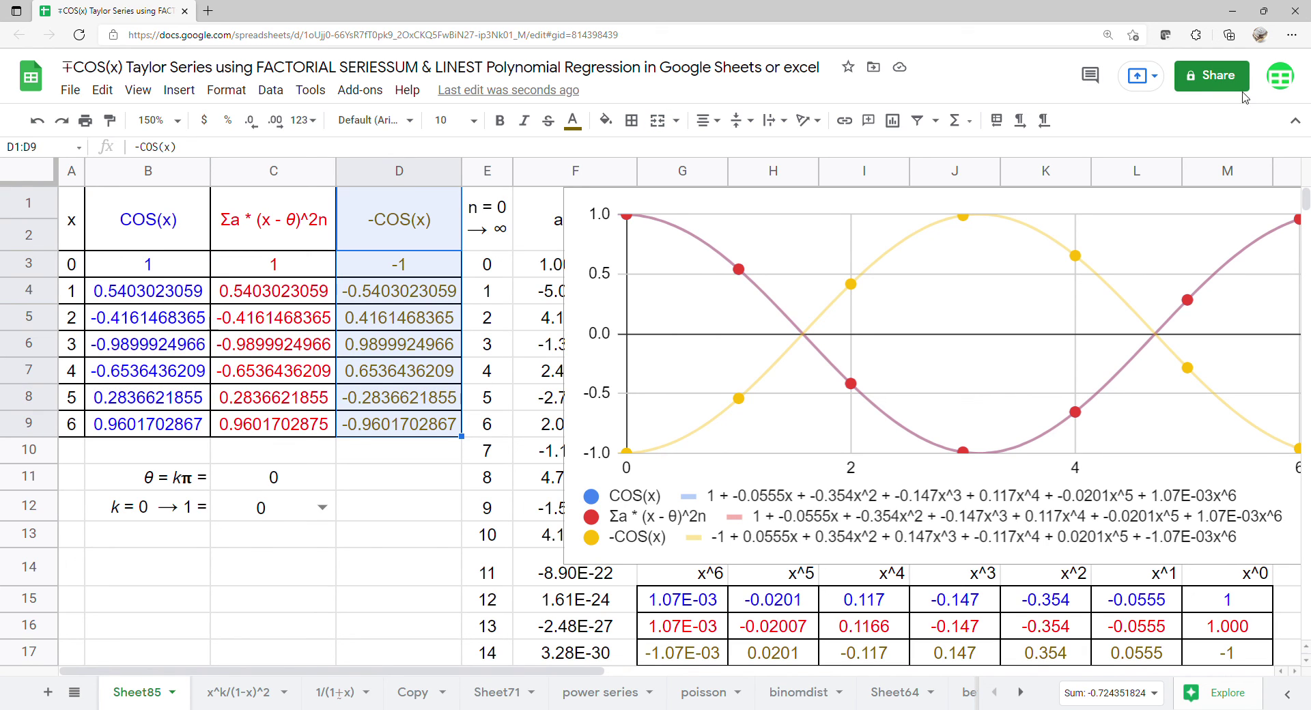